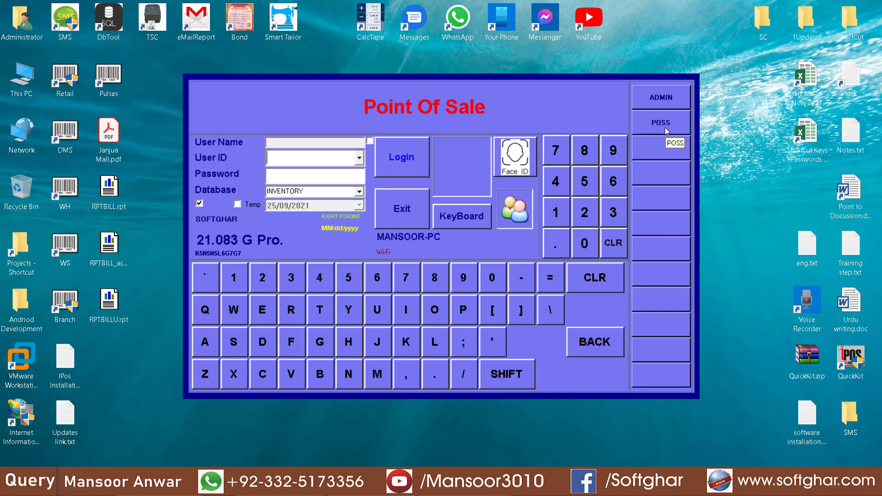
Sign in to iPOS.NET as ADMIN with the account password
left_click(665, 98)
type("*****")
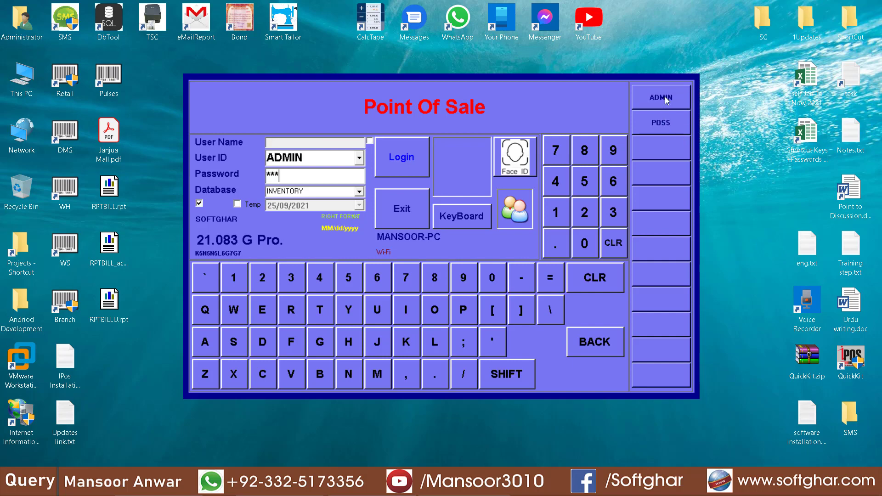
key("Tab")
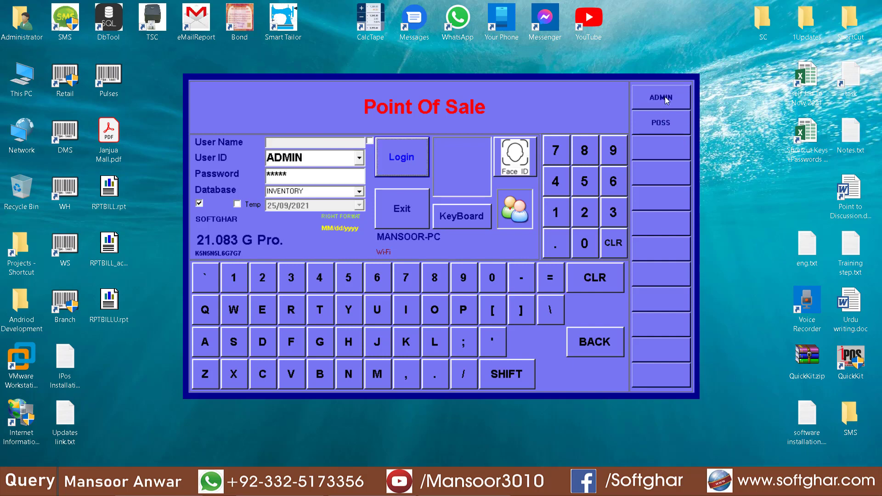
key("Return")
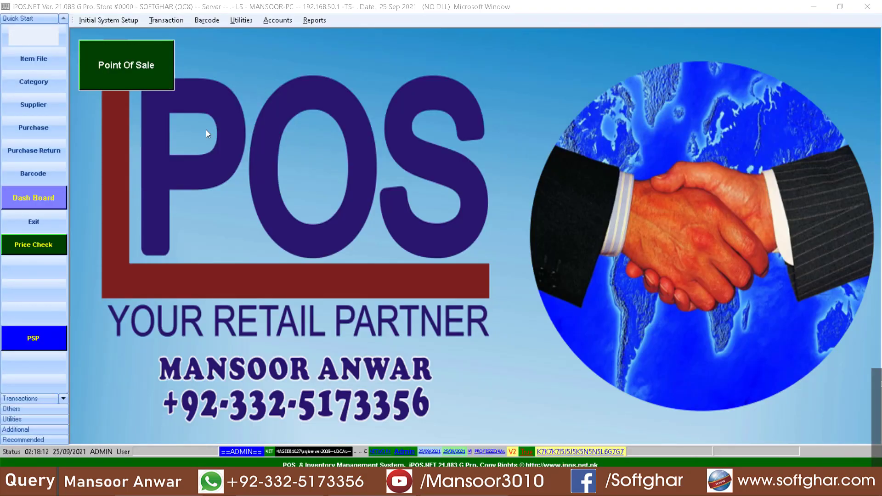
Look through the Reports and Accounts menus, ending on the Initial System Setup menu
left_click(84, 21)
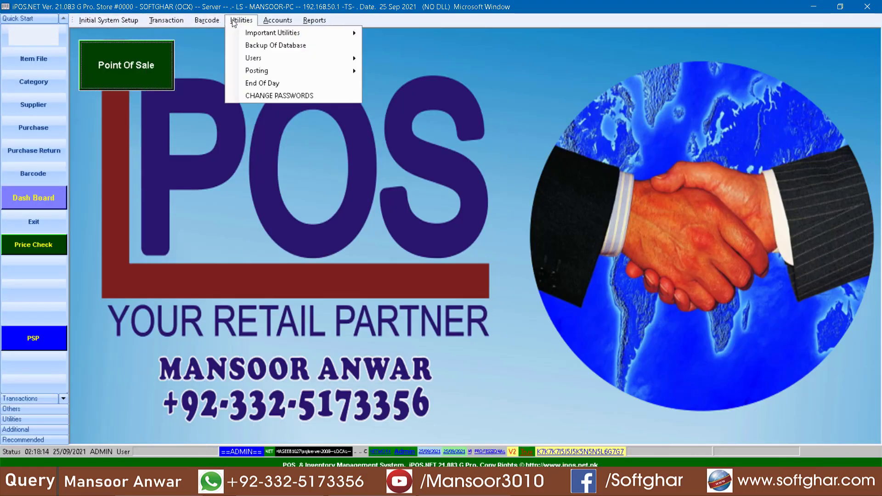
mouse_move(124, 24)
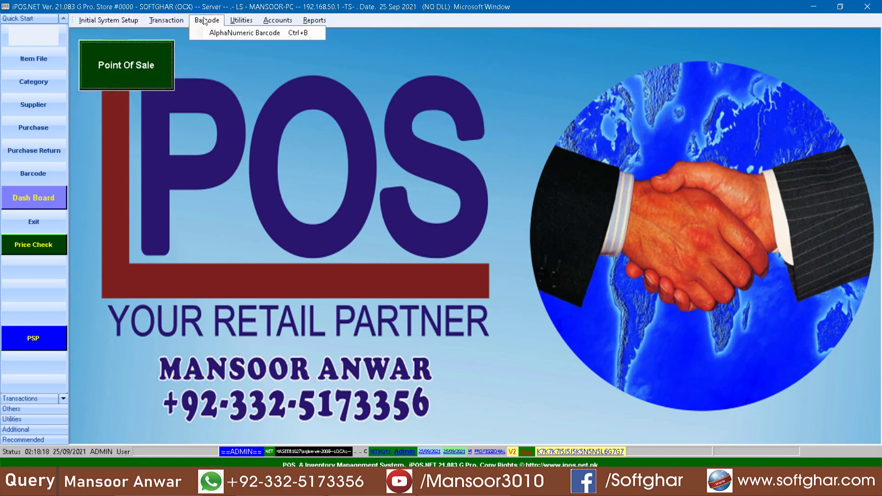
mouse_move(283, 24)
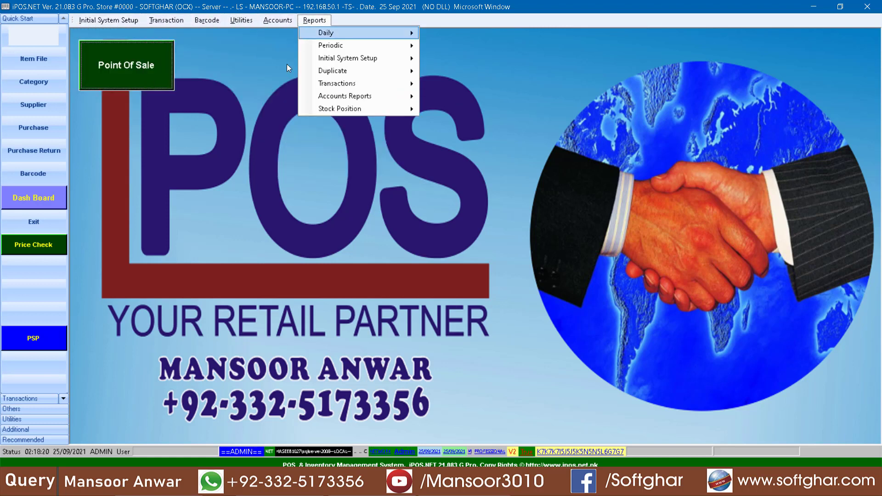
left_click(234, 244)
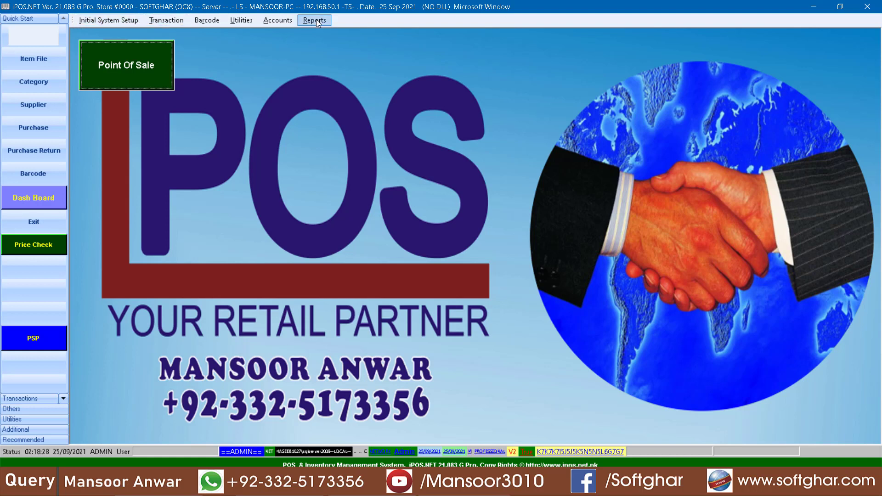
left_click(279, 21)
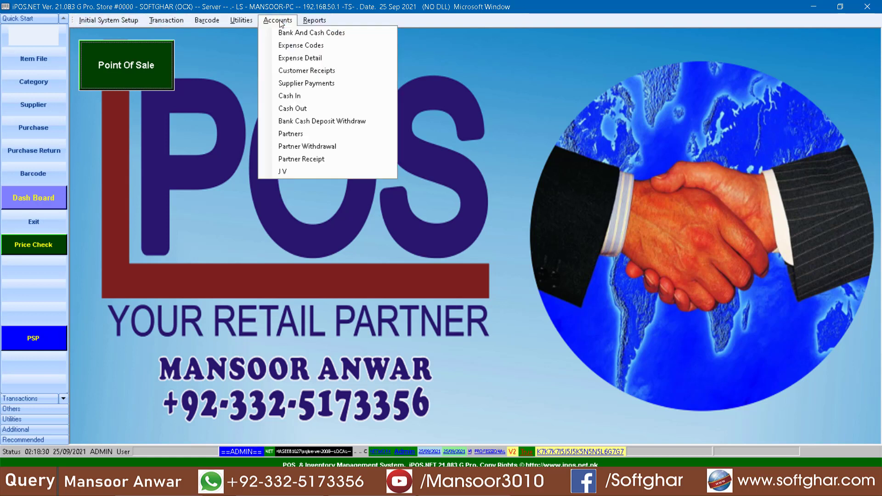
left_click(102, 21)
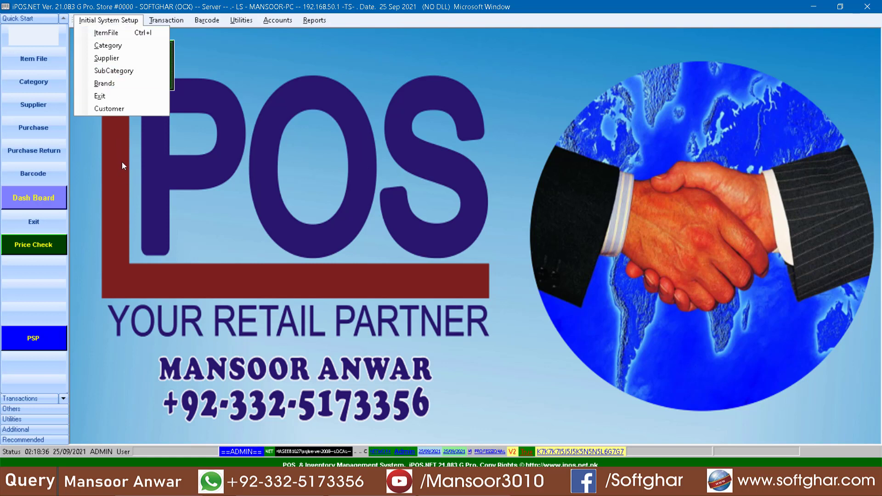
Add supplier 001 with the supplier's name and an opening balance of 5000, and save it
left_click(119, 60)
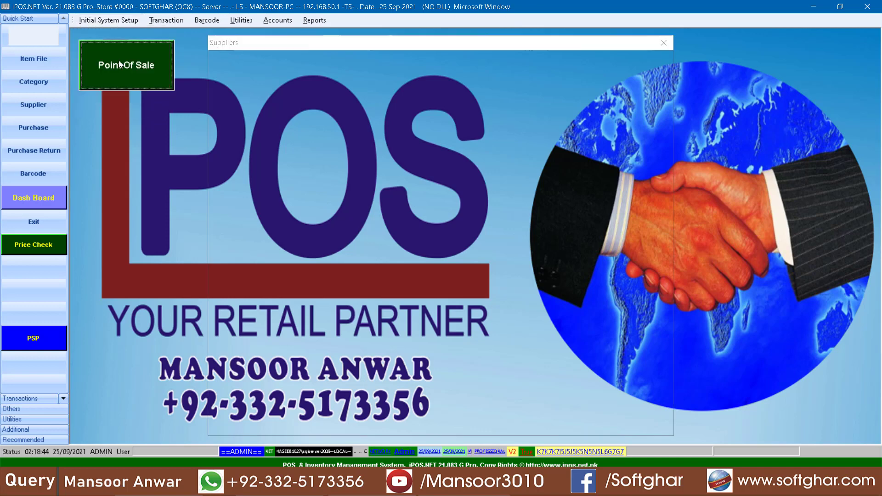
left_click(367, 302)
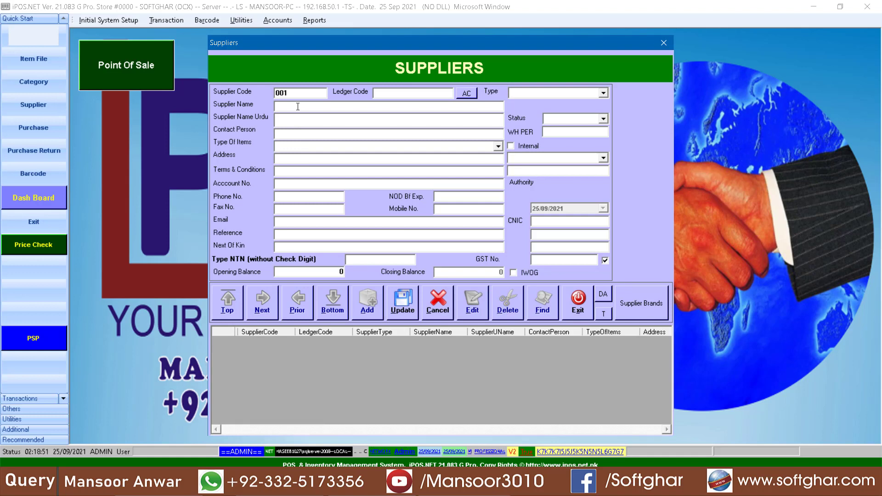
type("ALI")
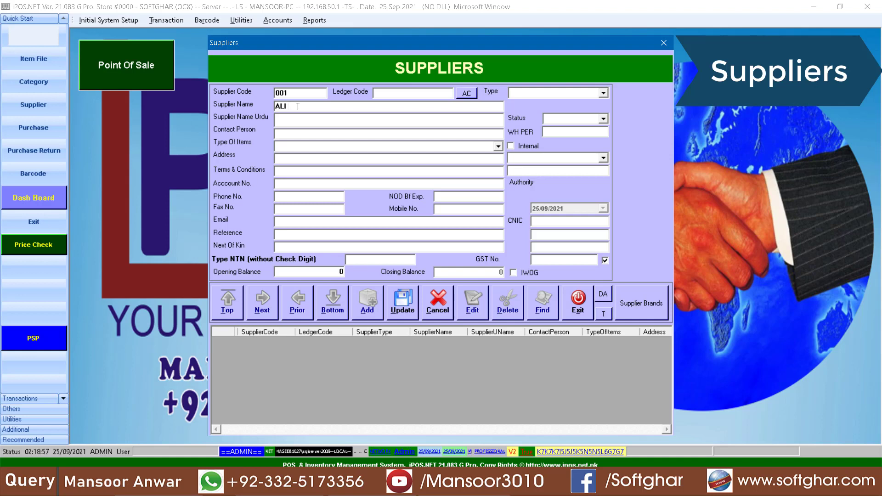
type("SB")
left_click(335, 271)
left_click_drag(303, 272, 355, 277)
type("000")
left_click(325, 271)
type("-")
left_click(402, 301)
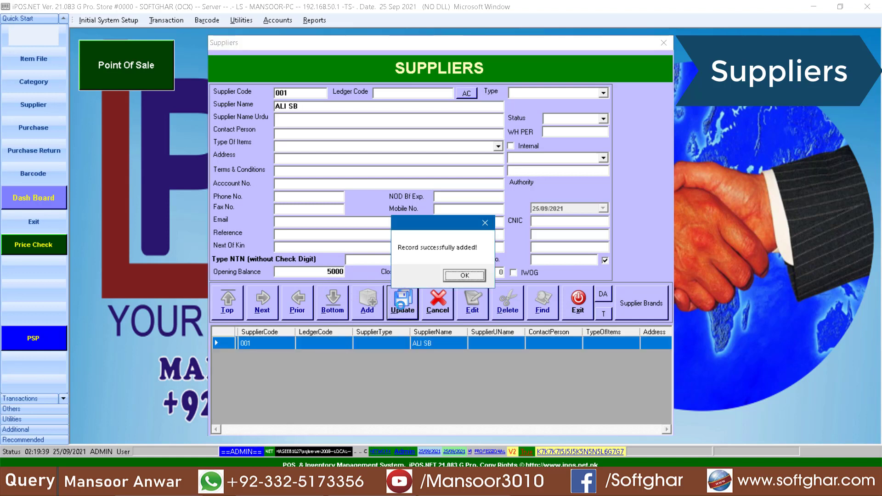
key("Return")
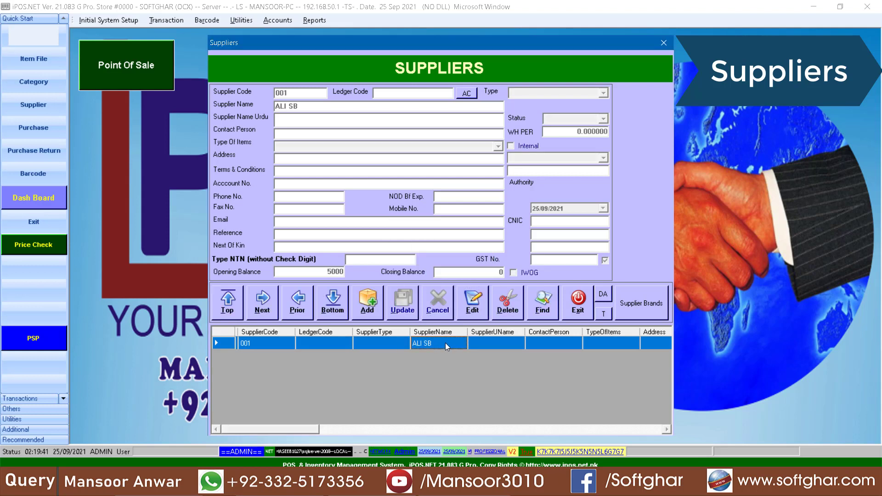
Re-save supplier 001 through Edit and Update, then close the supplier form
left_click(473, 303)
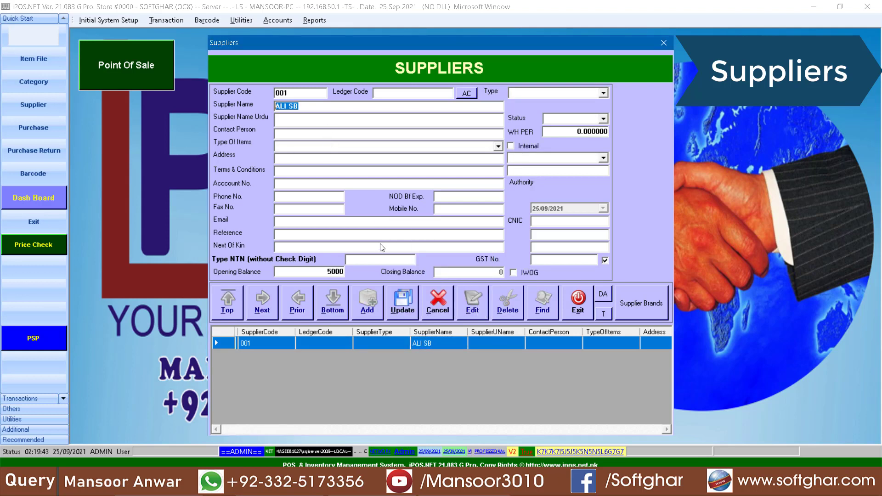
left_click(329, 271)
left_click(404, 303)
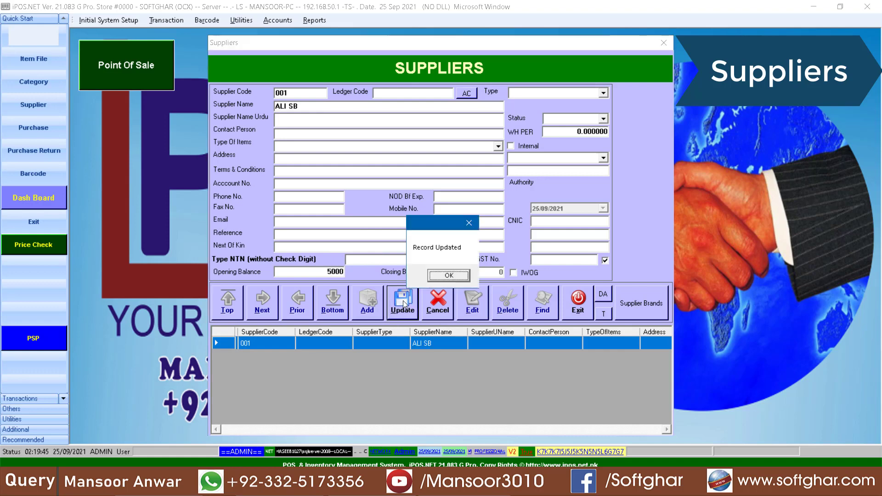
key("Return")
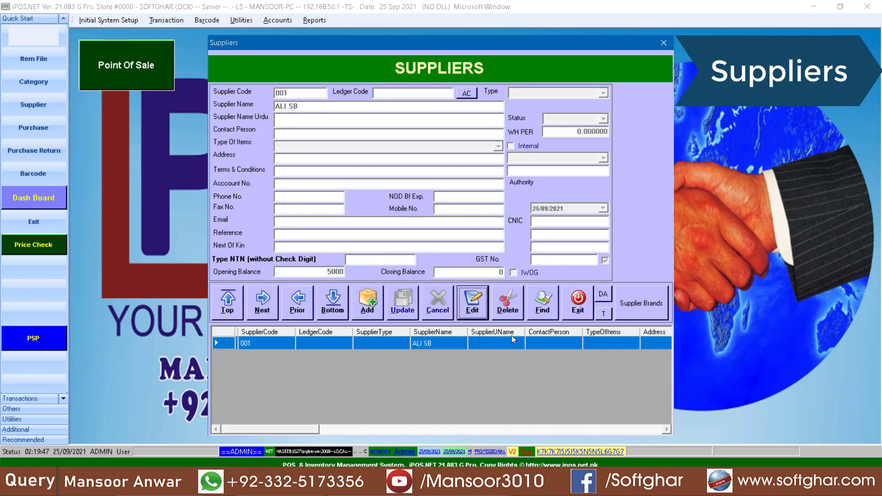
left_click(577, 303)
left_click(125, 20)
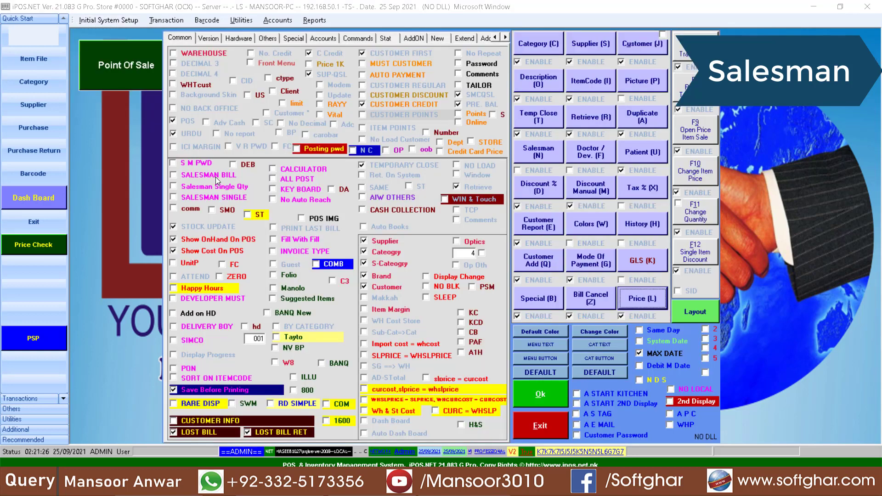
Enable SALESMAN BILL in the settings and confirm with Ok
left_click(216, 177)
left_click(540, 393)
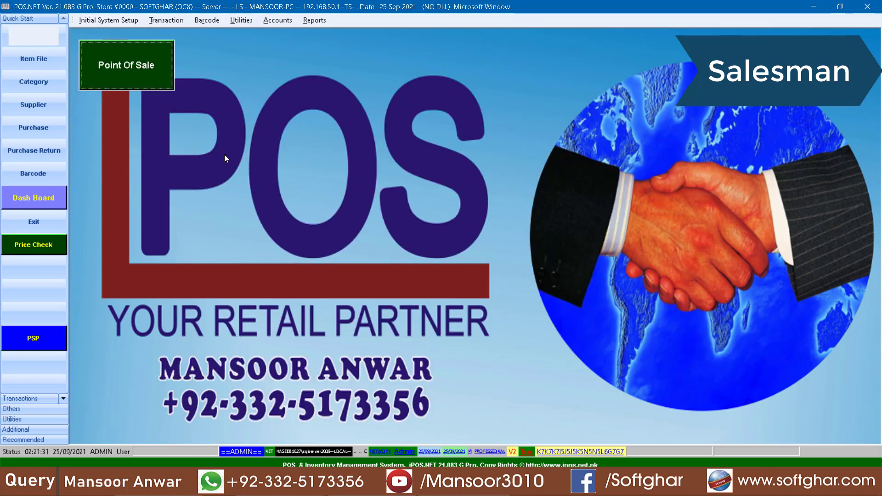
left_click(110, 20)
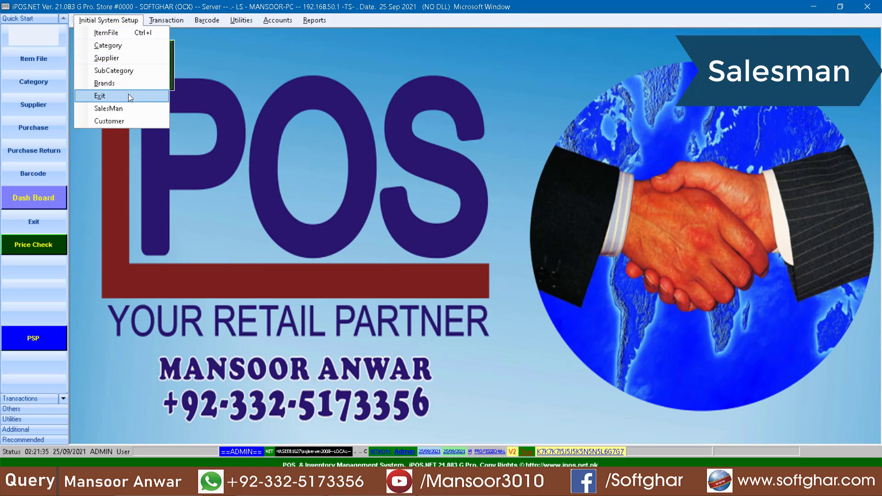
left_click(127, 107)
Add salesman 001 named SELF and save it
left_click(403, 114)
type("001")
key("Return")
type("sal")
key("BackSpace")
key("BackSpace")
key("BackSpace")
type("SHOP")
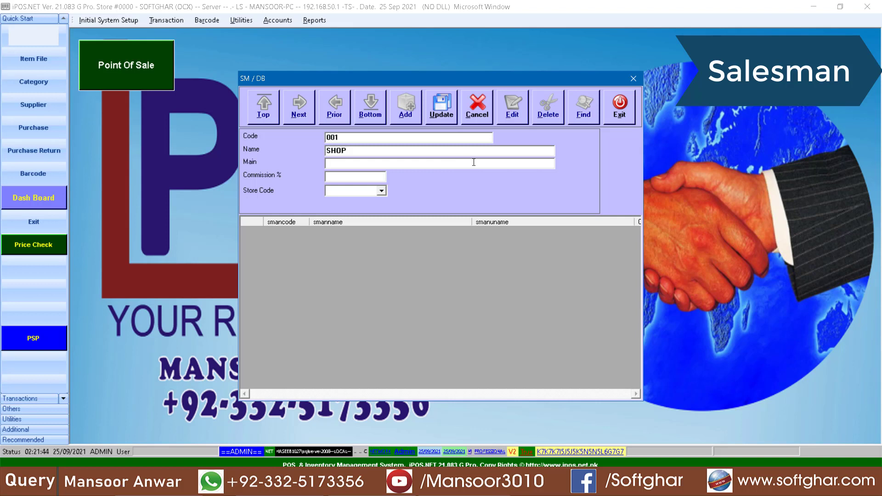
double_click(344, 151)
type("SELF")
left_click(431, 114)
key("Return")
Add salesman 002 with the salesman's name and save it
left_click(405, 106)
type("002")
key("Return")
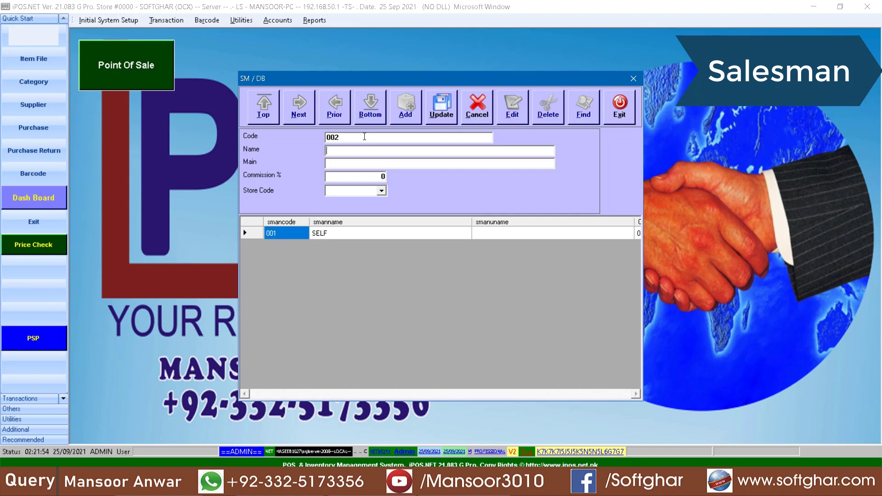
type("FAIZAN")
left_click(358, 177)
left_click(441, 108)
key("Return")
Add salesman 003 with the salesman's name and save it
left_click(404, 109)
type("003")
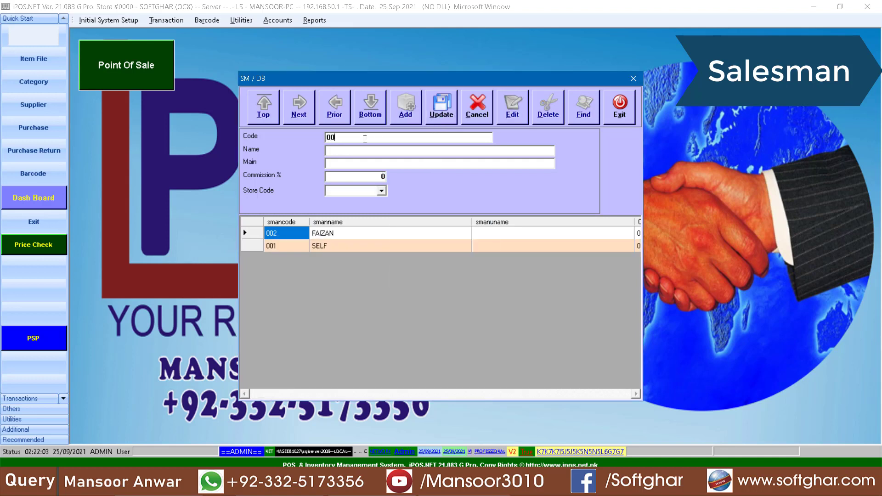
key("Return")
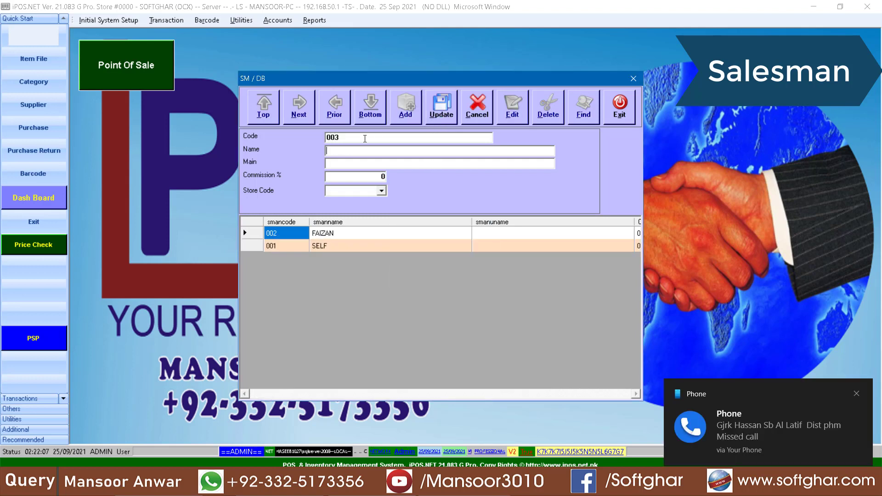
type("SARMAD")
left_click(441, 108)
key("Return")
Add customer 10001 G5 MALL in the Customer setup form and save it
left_click(606, 121)
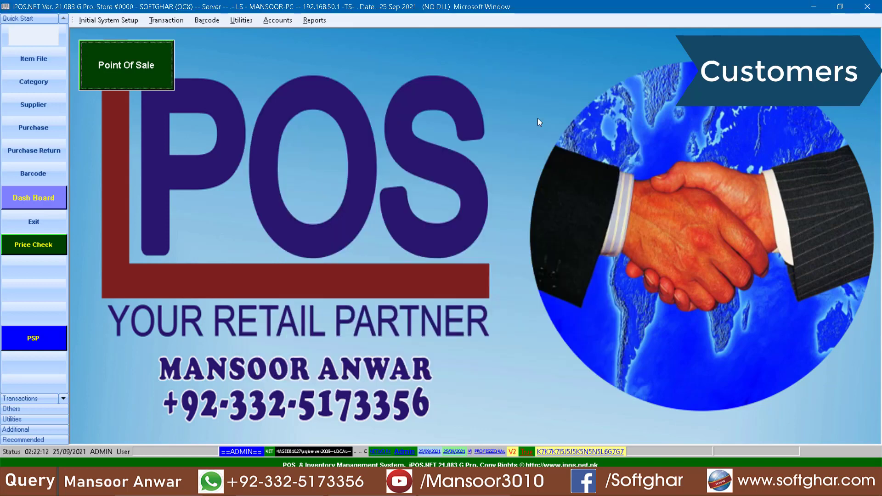
left_click(108, 20)
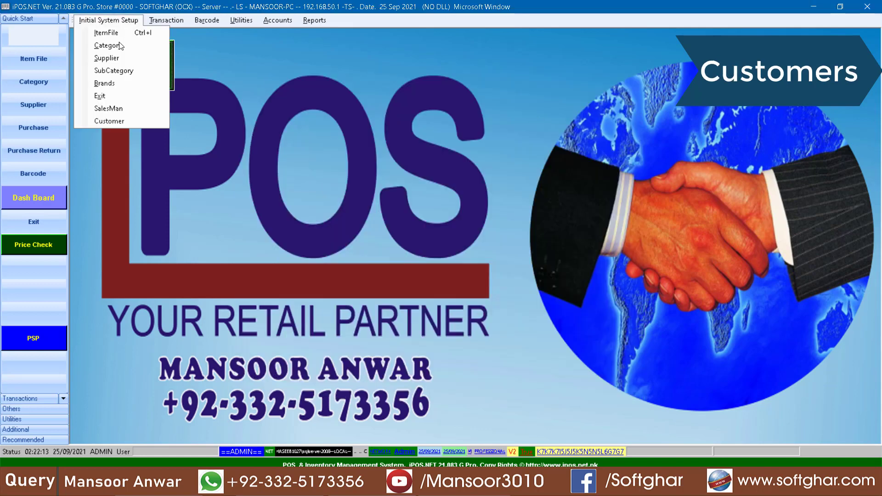
left_click(106, 121)
left_click(308, 82)
type("10001")
key("Return")
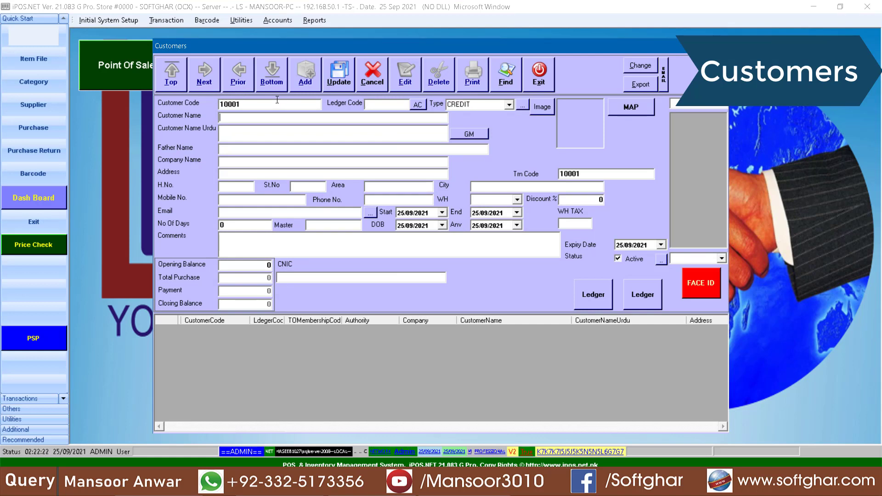
type("G5 MALL")
left_click_drag(253, 263, 287, 262)
left_click(339, 75)
key("Return")
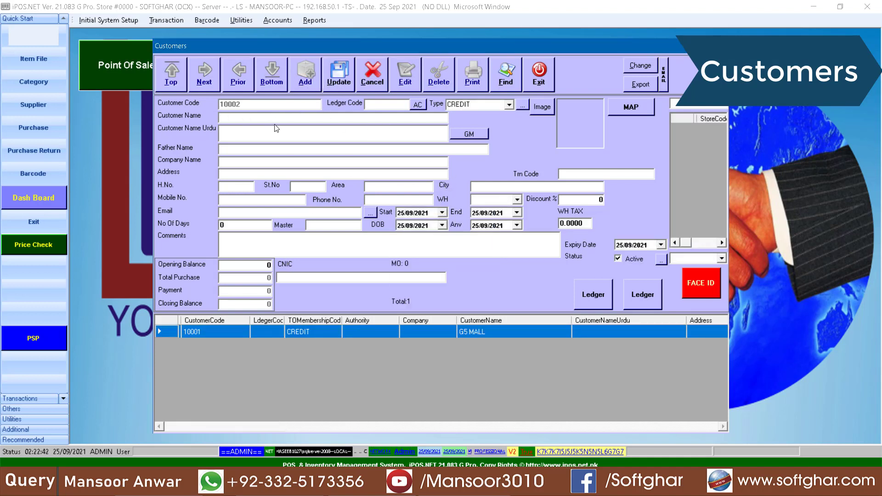
Enter HAMAD CASH & CARRY with its Urdu name as customer 10002 and save it
type("HAMAD CASH & CARRY")
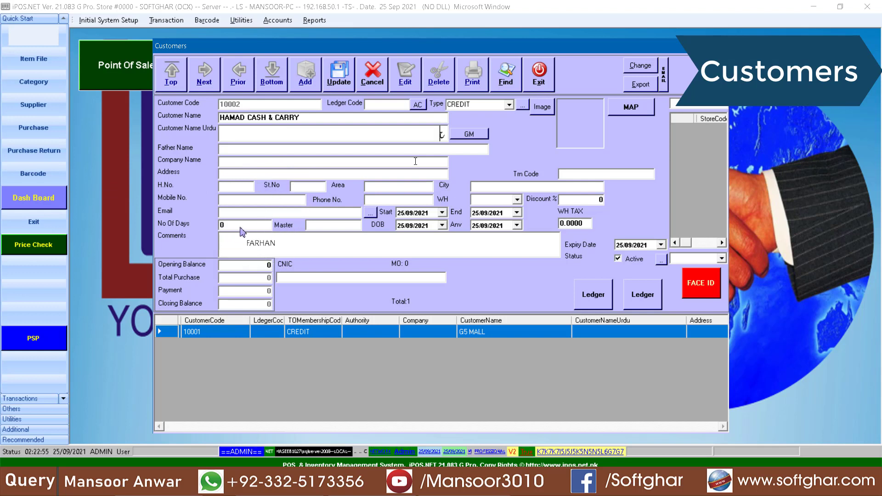
type("اد")
type("ش اینڈ کیری")
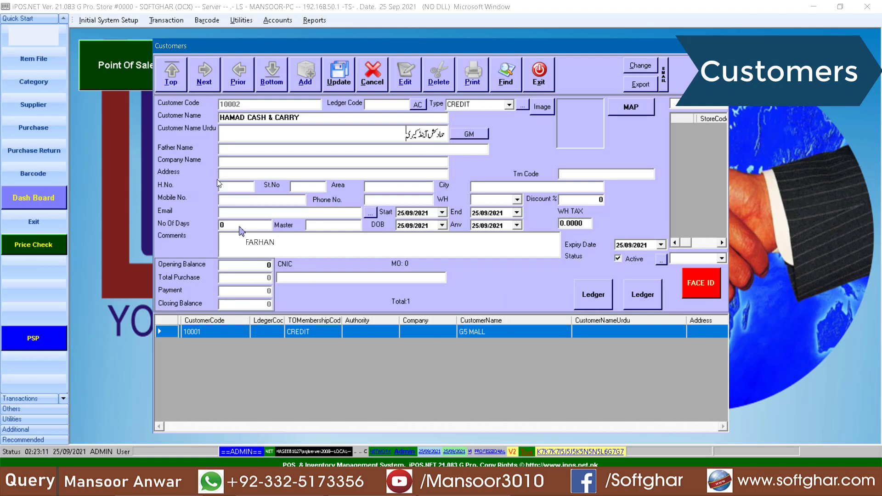
left_click(240, 226)
left_click(341, 76)
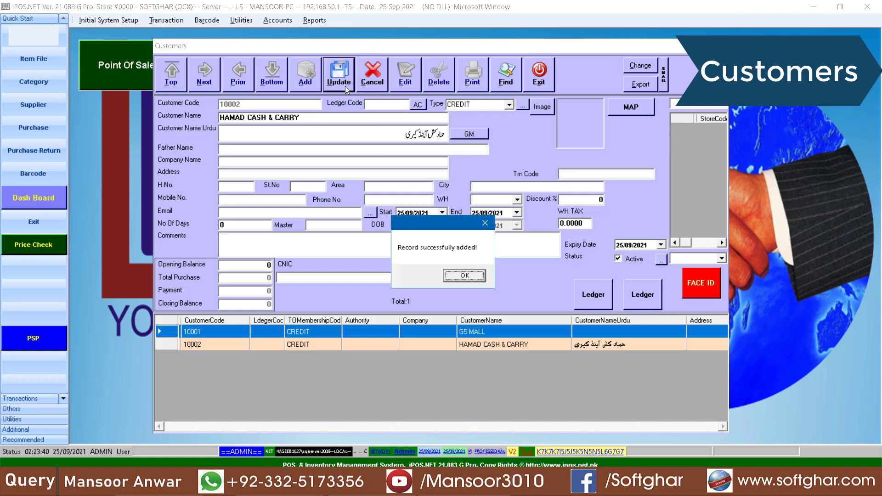
key("Return")
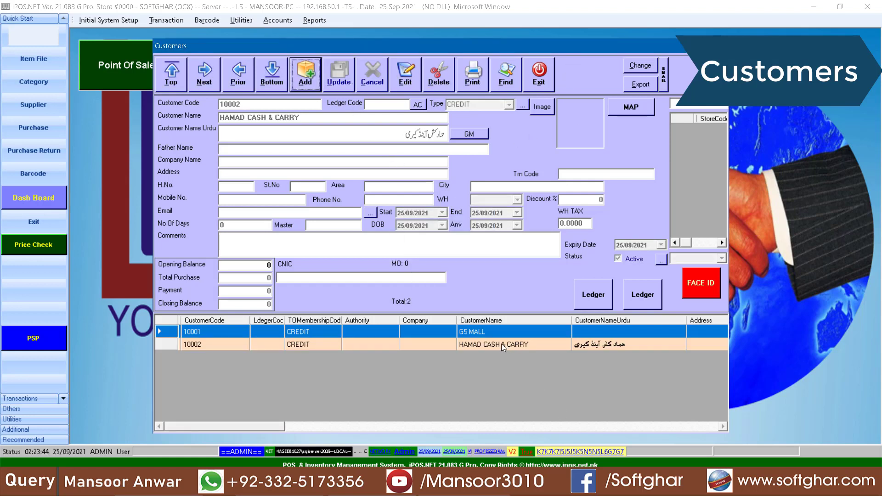
Give customer G5 MALL its Urdu name and save the updated record
left_click(522, 332)
left_click(405, 75)
left_click(422, 132)
type("ج")
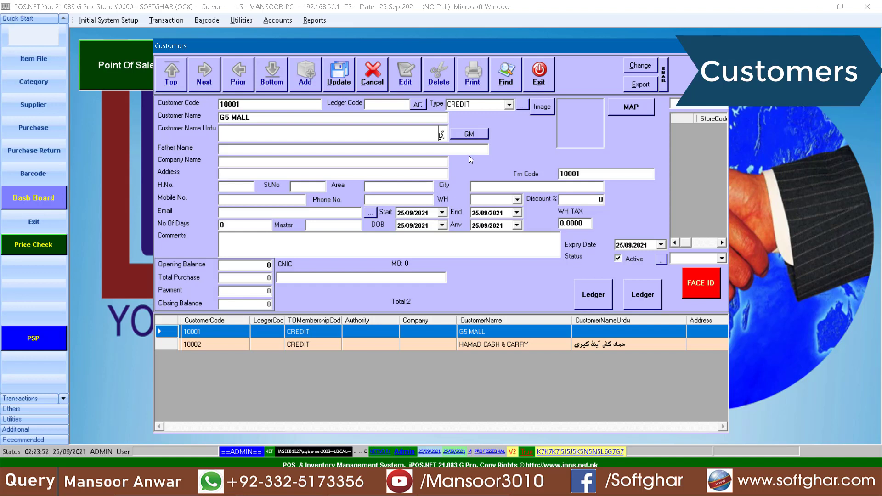
type("5")
key("alt+u")
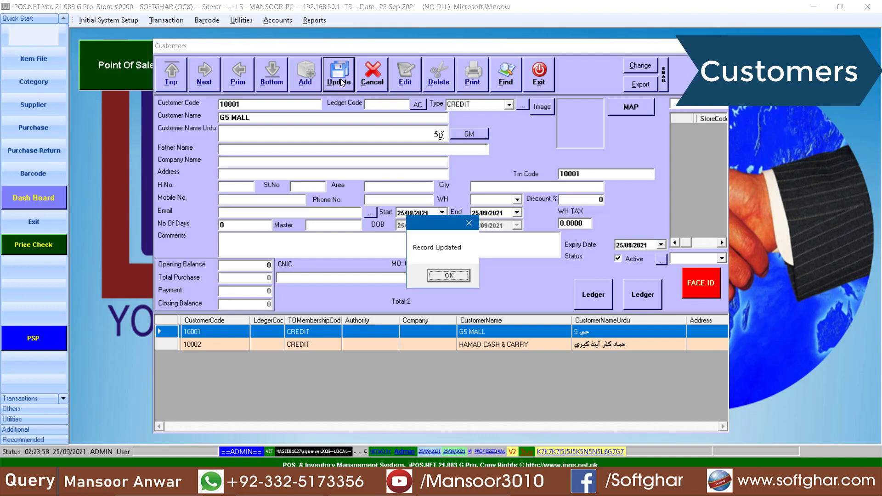
key("Return")
Browse between the G5 MALL and HAMAD CASH & CARRY records, then close the Customers window
left_click(488, 346)
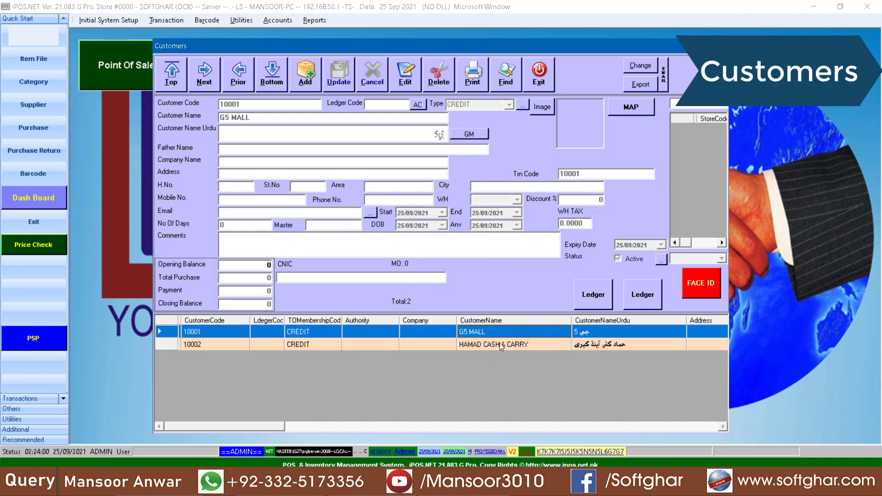
left_click(497, 339)
left_click(497, 345)
left_click(479, 334)
left_click(478, 345)
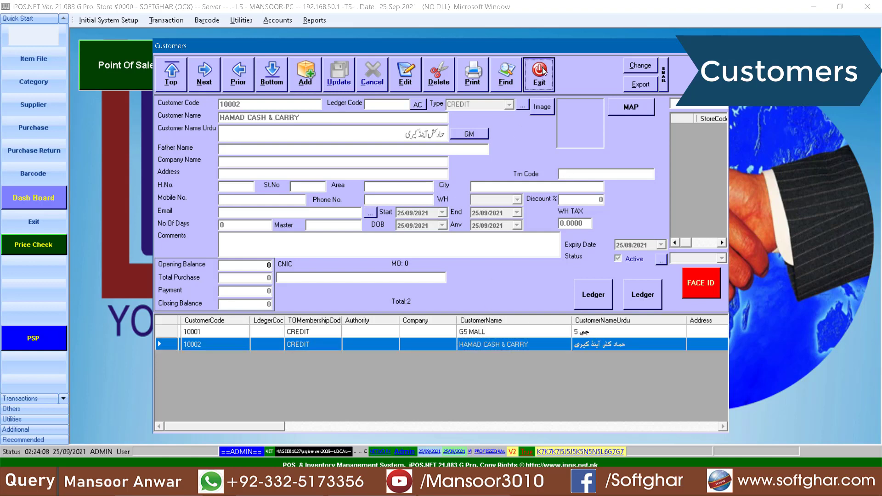
left_click(540, 71)
Create product category 01 ATTA
left_click(108, 21)
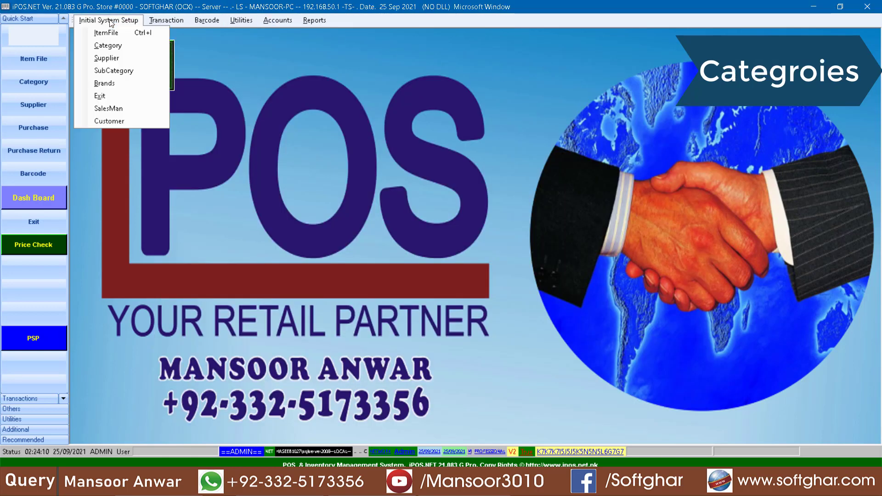
left_click(113, 45)
left_click(356, 226)
left_click(283, 126)
type("ATTA")
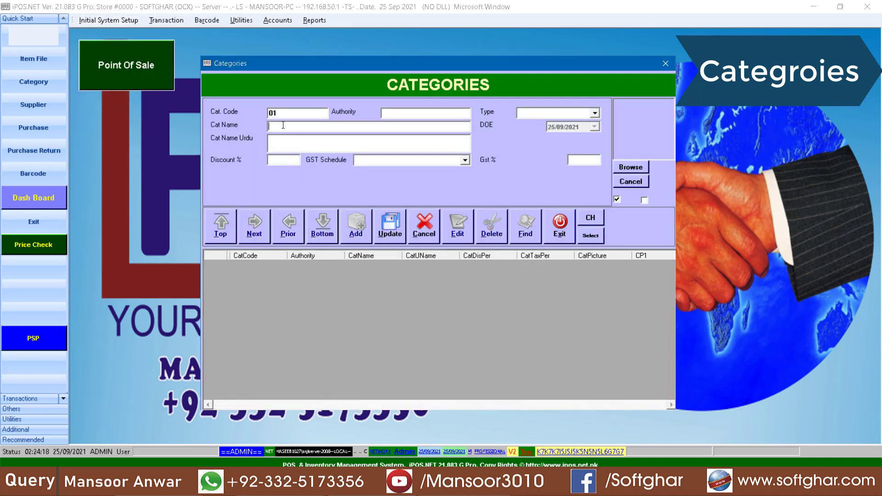
left_click(391, 225)
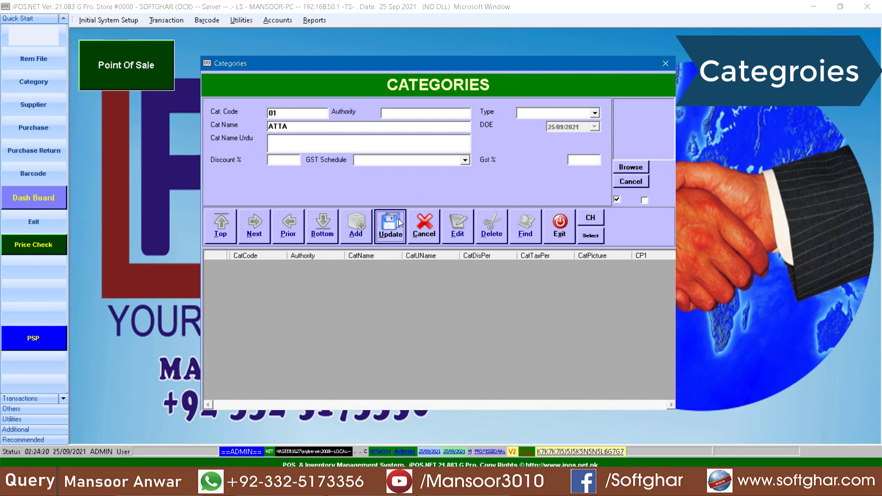
key("Return")
Create category 02 SUGAR and close the Categories window
left_click(355, 227)
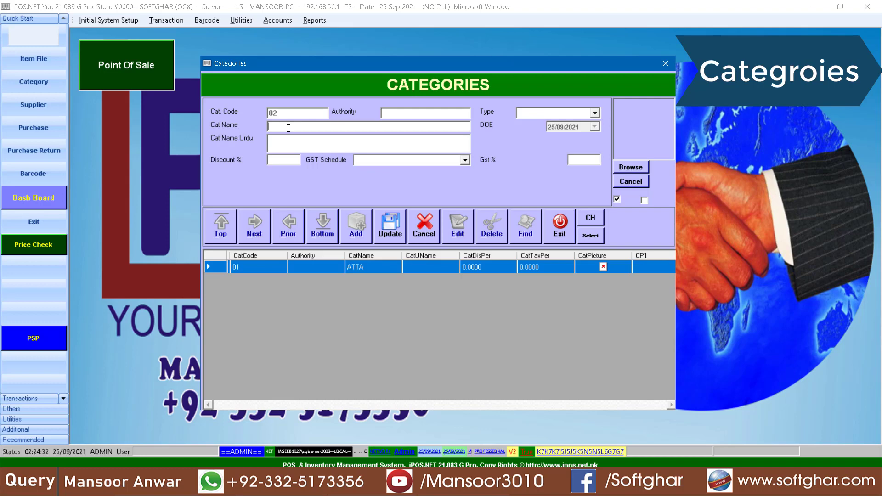
type("SUGAR")
left_click(393, 229)
left_click(558, 225)
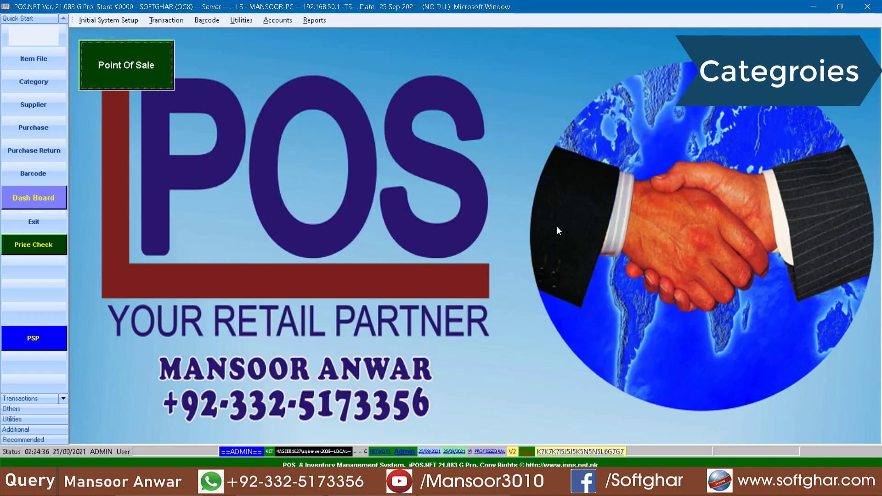
left_click(109, 20)
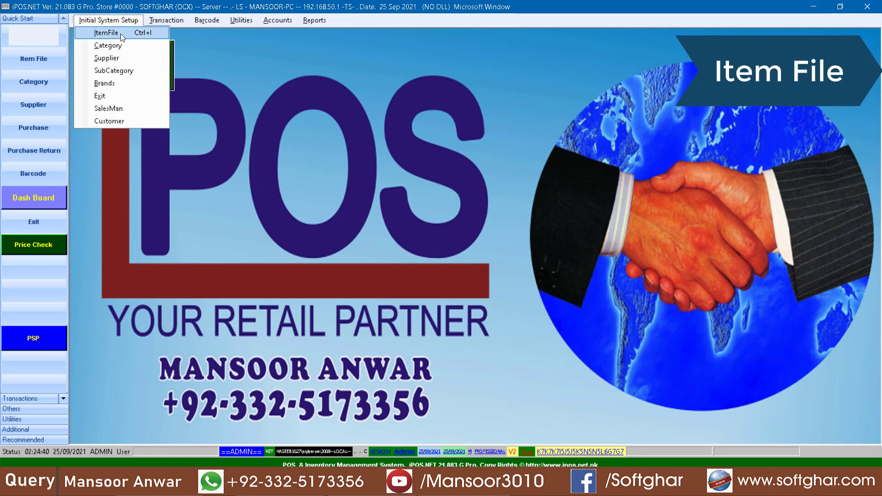
Start item 000001 with description ATTA 20 KG, its Urdu description and unit KG
left_click(120, 34)
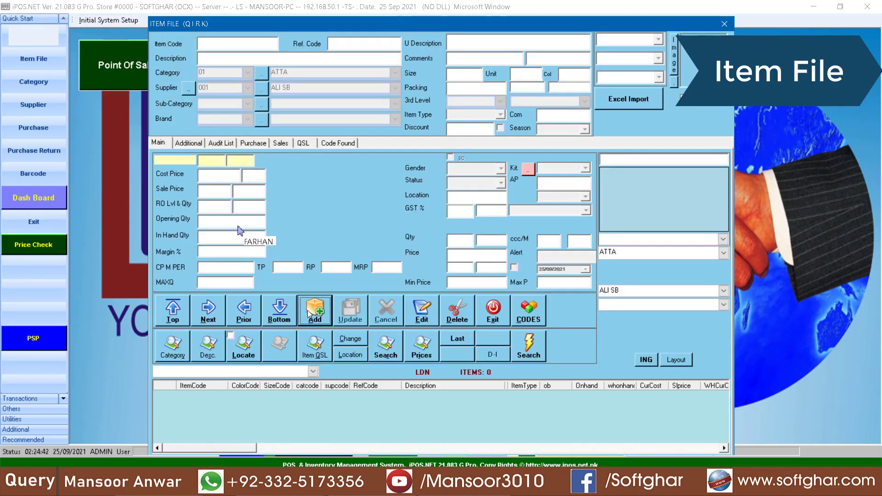
key("Home")
type("1")
key("Delete")
key("Delete")
key("Delete")
key("Delete")
key("Delete")
key("Delete")
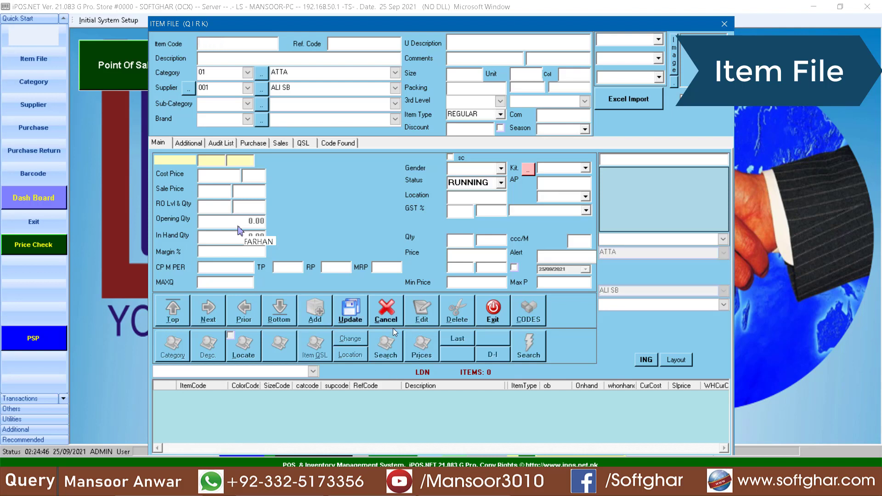
key("Return")
left_click(327, 312)
type("ATTA 20 KG")
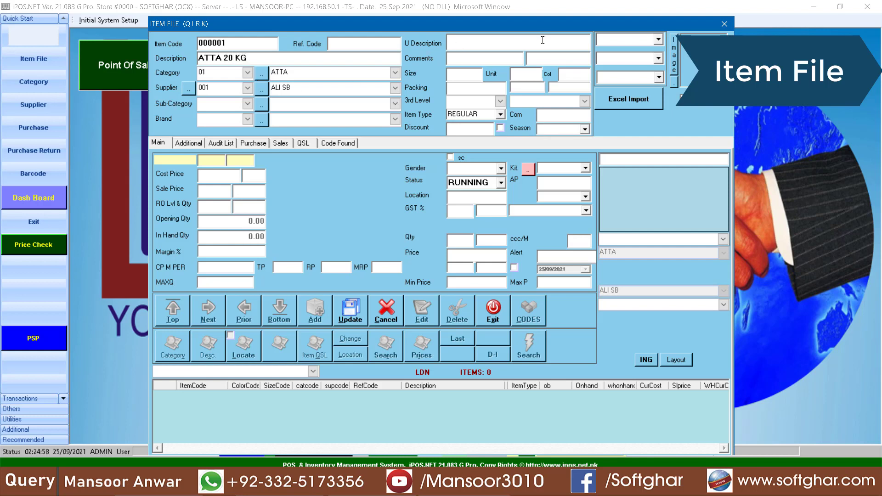
left_click(549, 42)
type("ا")
type("ٹا")
type("20")
left_click(533, 76)
type("KG")
Set category ATTA, supplier 001, cost 1000, sale price 1050 and type CHANGE, then save
left_click(249, 72)
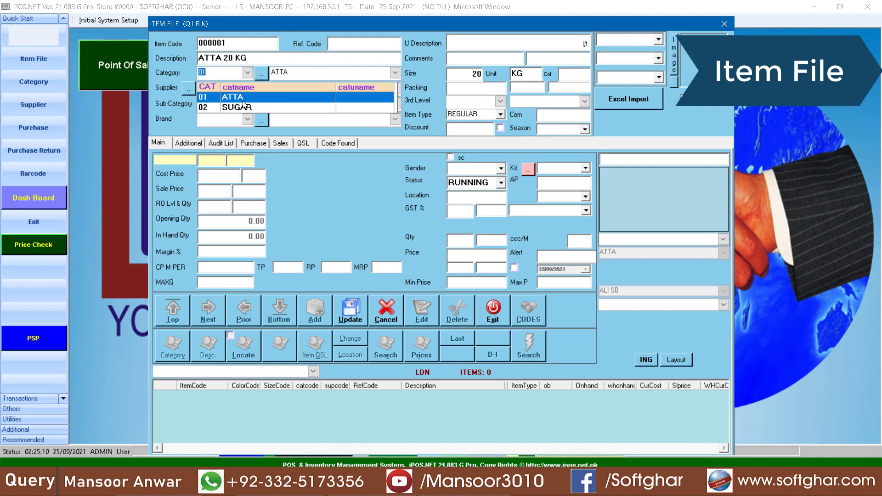
left_click(242, 98)
left_click(248, 88)
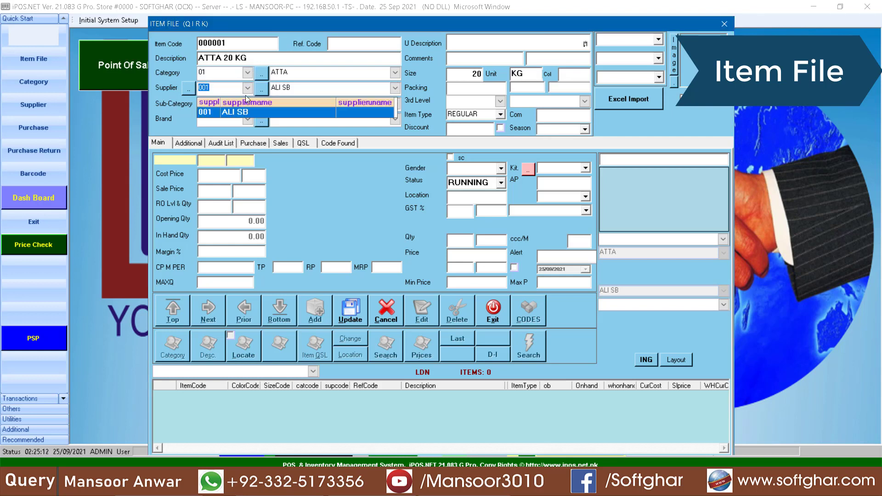
left_click(244, 112)
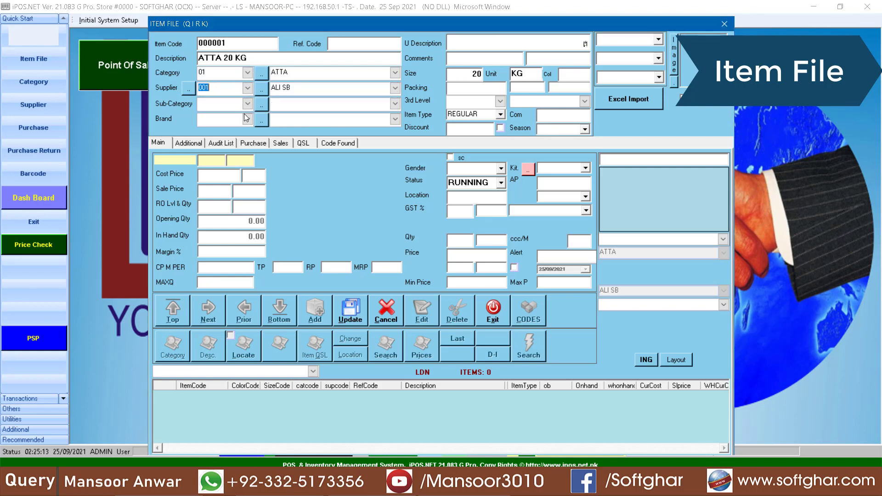
left_click(231, 178)
type("1000")
key("Return")
type("1050")
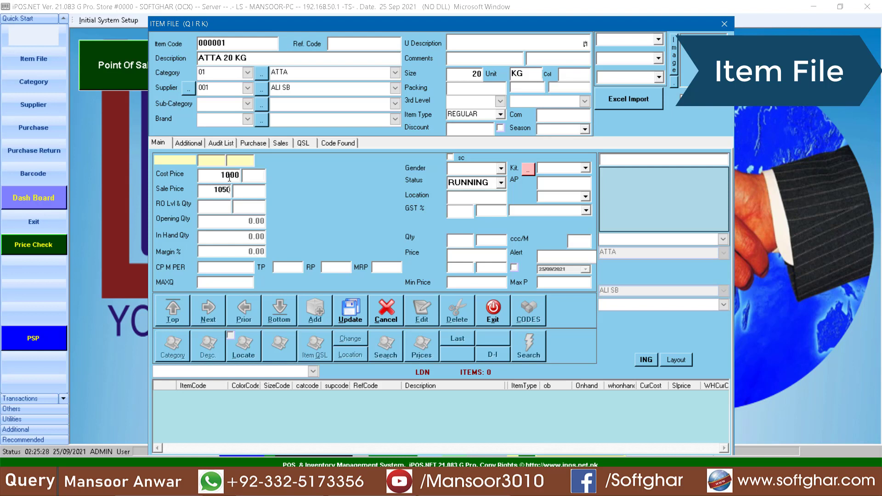
left_click(476, 115)
key("c")
key("c")
left_click(351, 314)
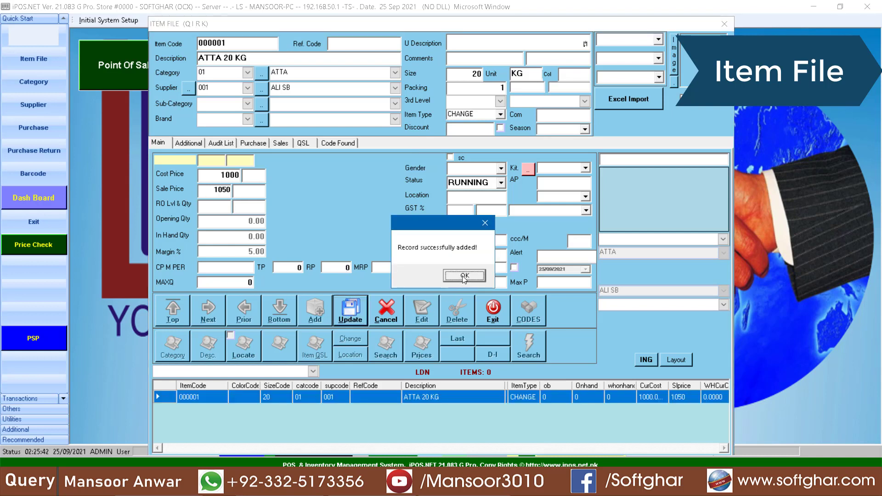
key("Return")
left_click(316, 309)
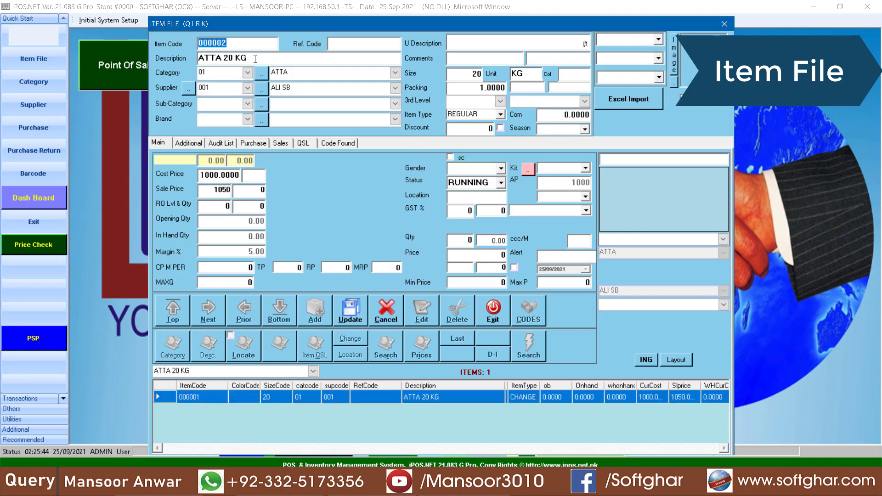
Enter item 000002 as ATTA 10 KG with size 10
key("Return")
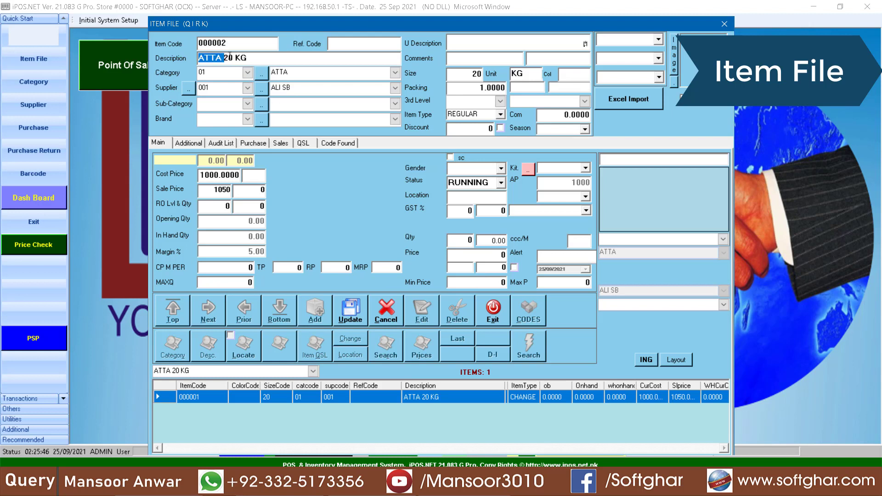
double_click(228, 57)
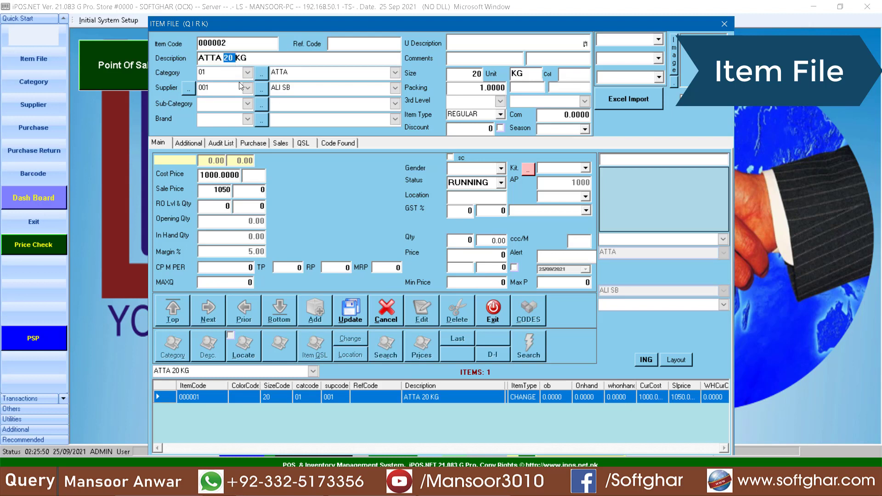
left_click(234, 56)
left_click_drag(233, 56, 225, 58)
type("10")
left_click_drag(466, 73, 483, 74)
type("10")
Give ATTA 10 KG cost 500, sale price 525 and type CHANGE, then save it
left_click_drag(199, 174, 240, 175)
type("500")
key("Return")
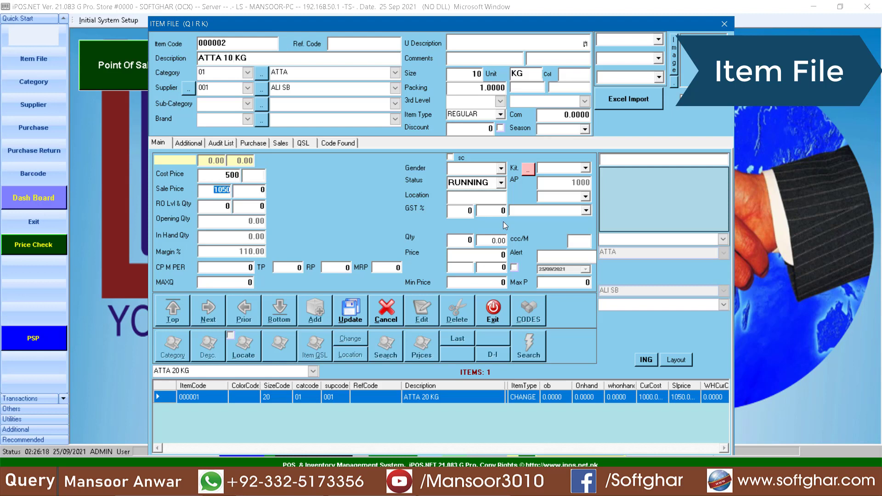
type("525")
double_click(477, 114)
type("CHANGE")
left_click(350, 307)
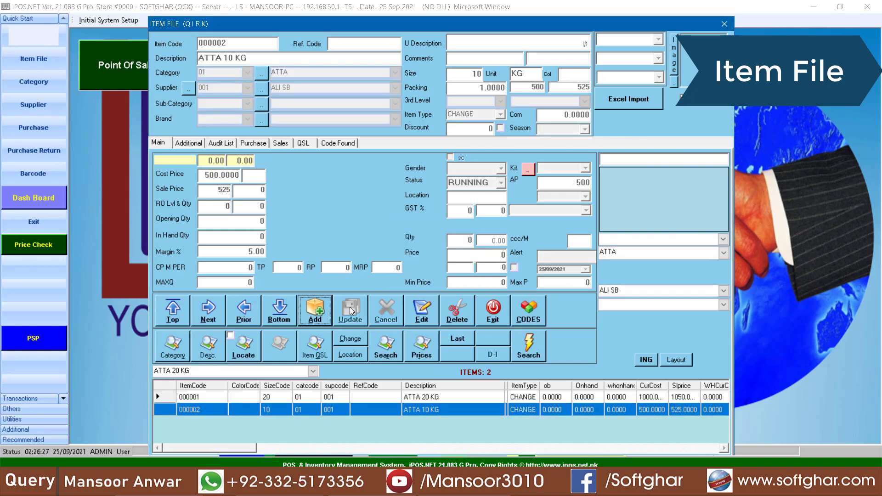
Review items 000001 and 000002, re-save item 000002, and close the item file
left_click(414, 397)
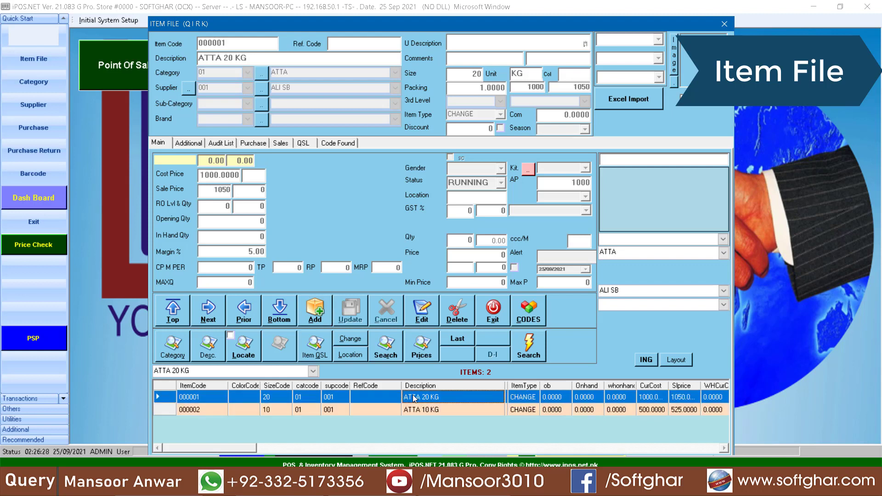
left_click(430, 410)
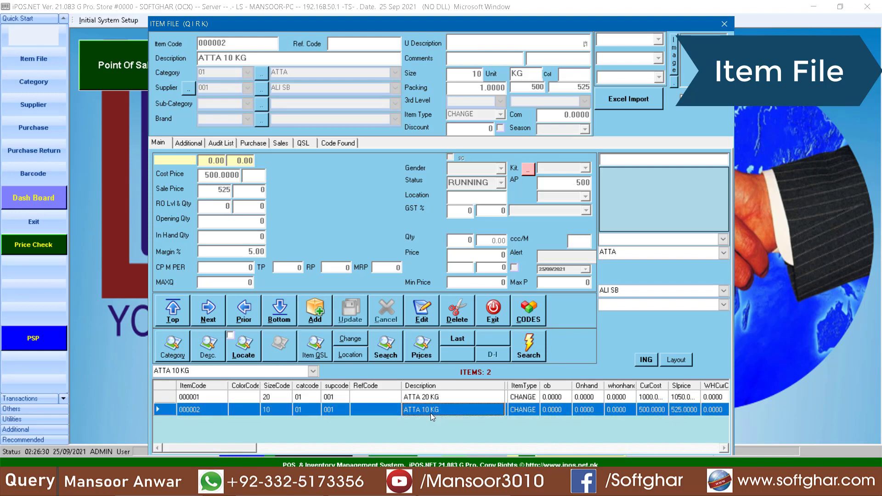
left_click(416, 311)
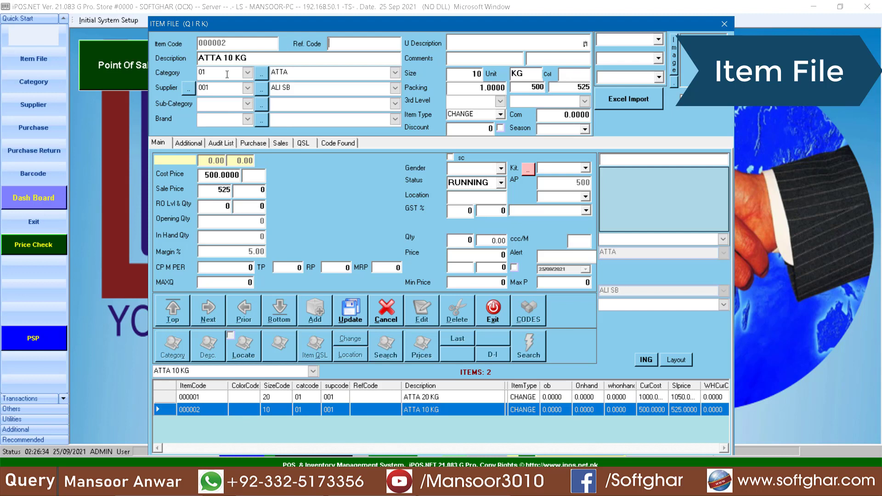
left_click(362, 318)
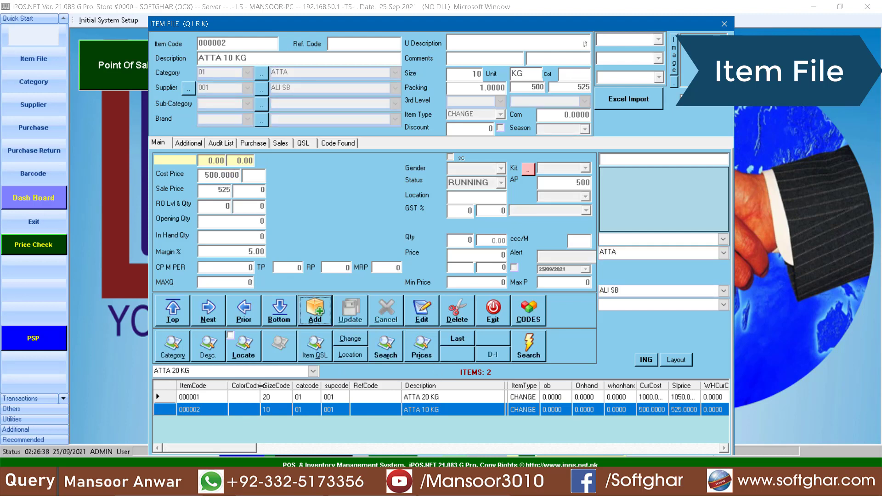
left_click(486, 320)
Open the Brands form from the Initial System Setup menu
left_click(166, 20)
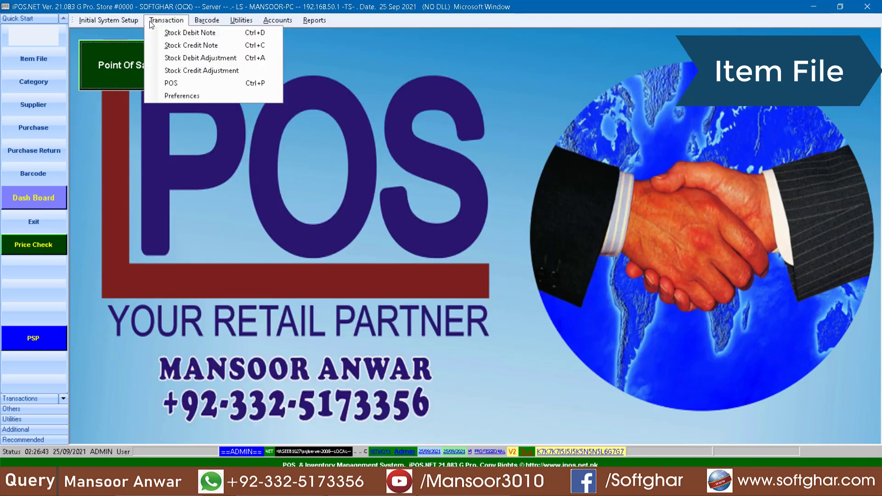
mouse_move(108, 21)
mouse_move(166, 20)
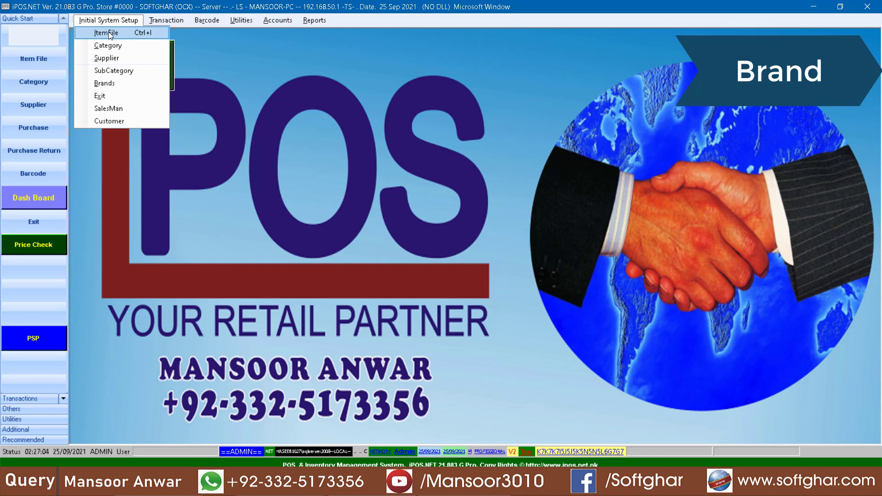
left_click(104, 83)
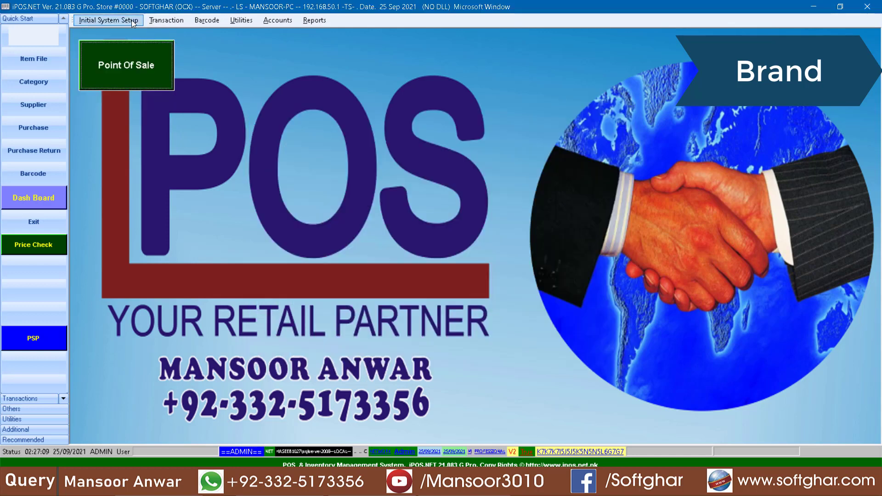
left_click(131, 20)
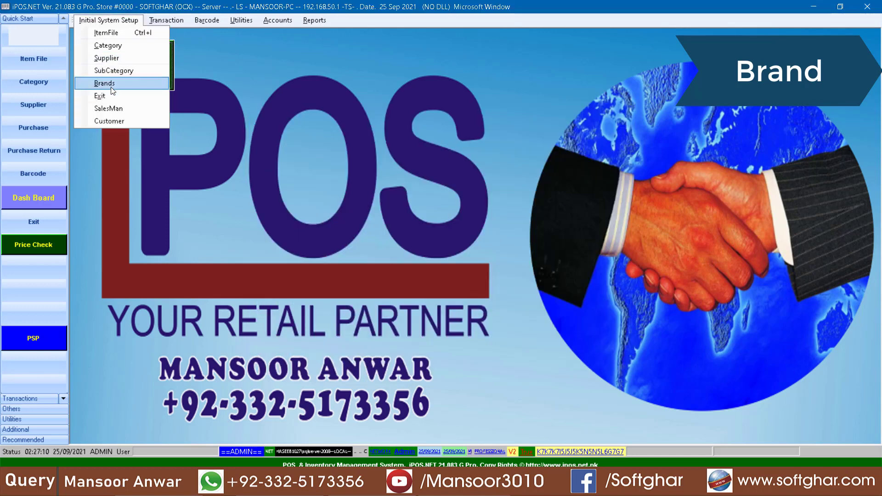
left_click(104, 83)
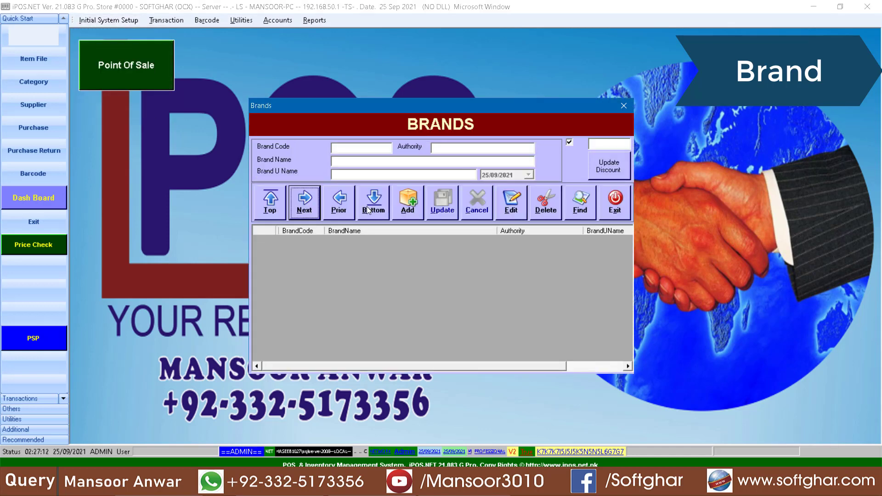
Add and save the brands MURGH, AL FAJJAR and ASLI
left_click(416, 203)
left_click(341, 159)
type("MU")
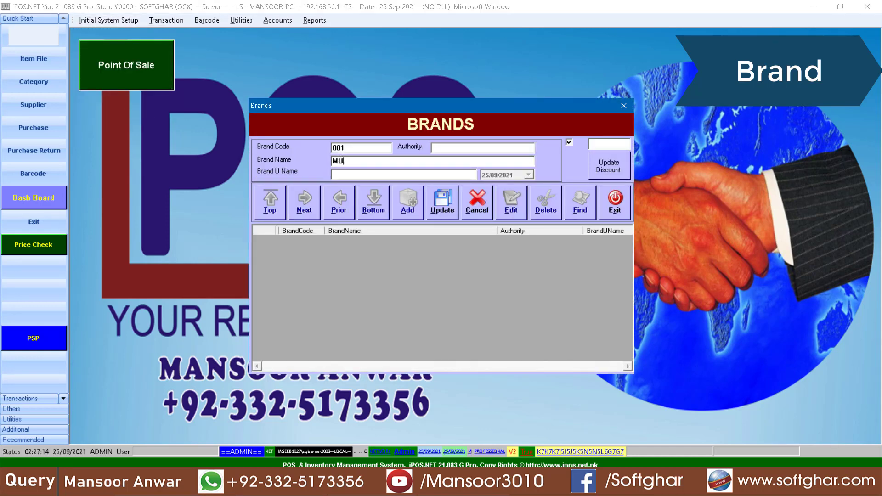
type("RGH")
left_click(435, 211)
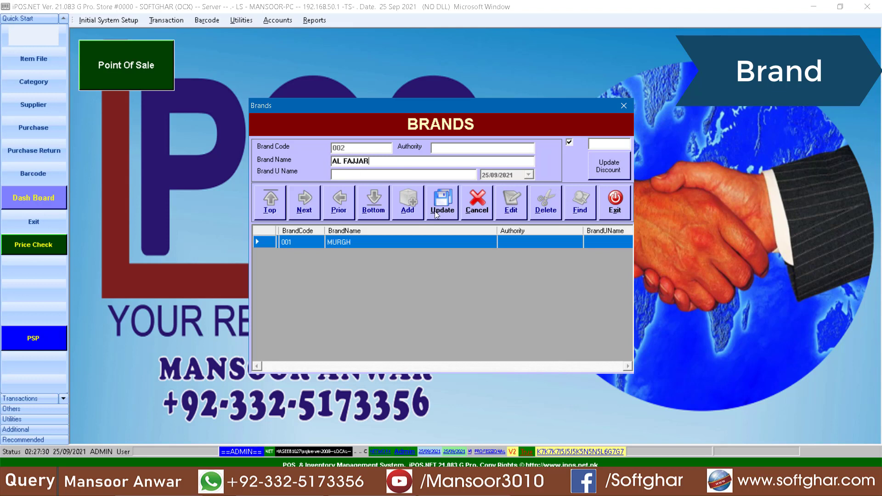
left_click(434, 211)
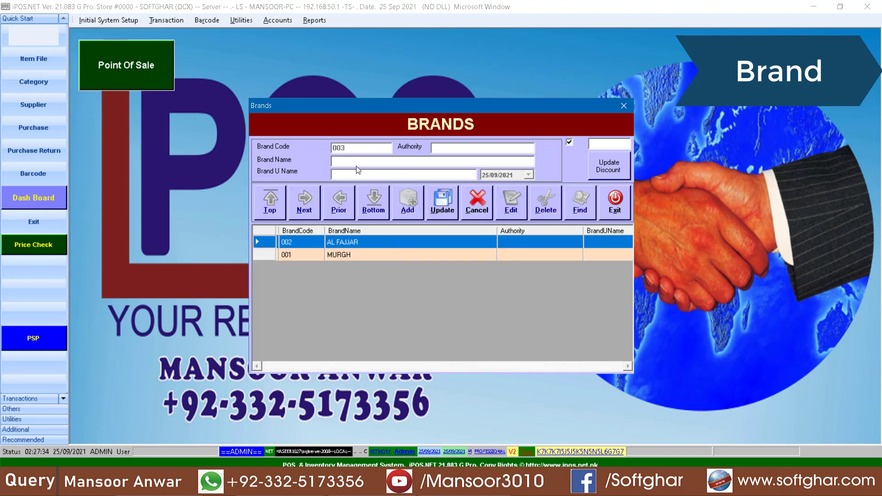
type("ASLI")
left_click(442, 211)
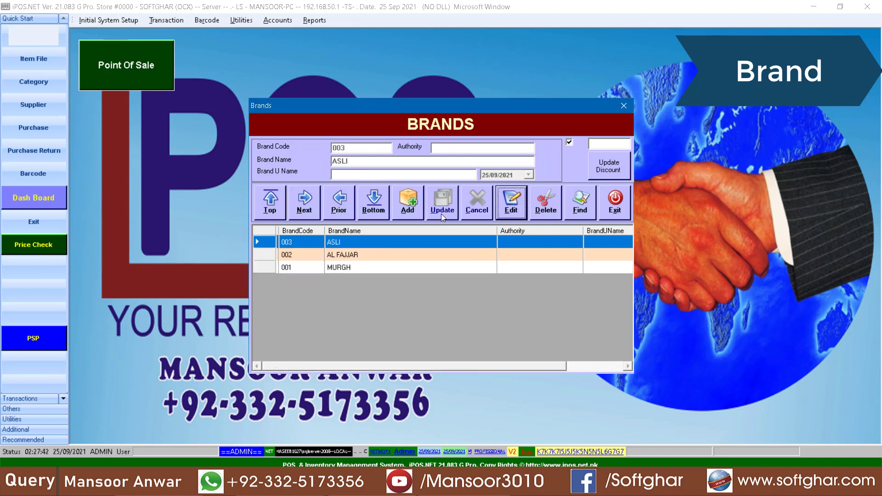
Check the three brand records, close the Brands form and open the Item File
left_click(345, 267)
left_click(345, 255)
left_click(345, 246)
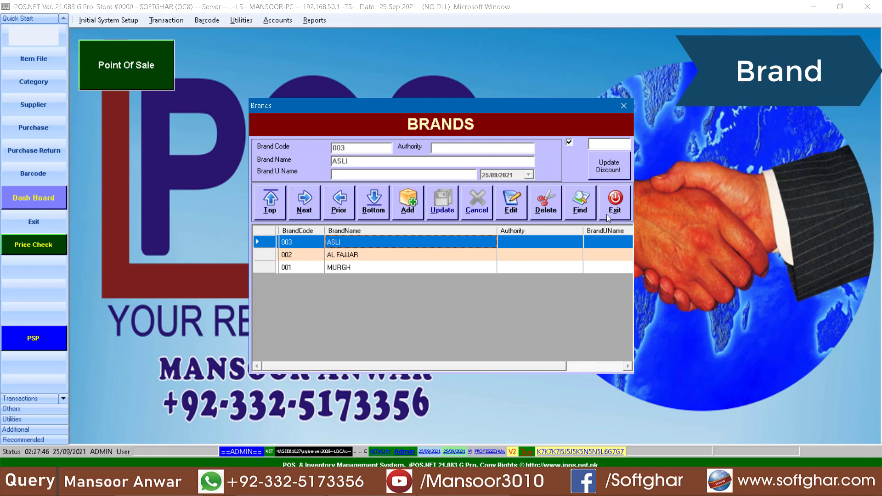
left_click(611, 204)
left_click(37, 61)
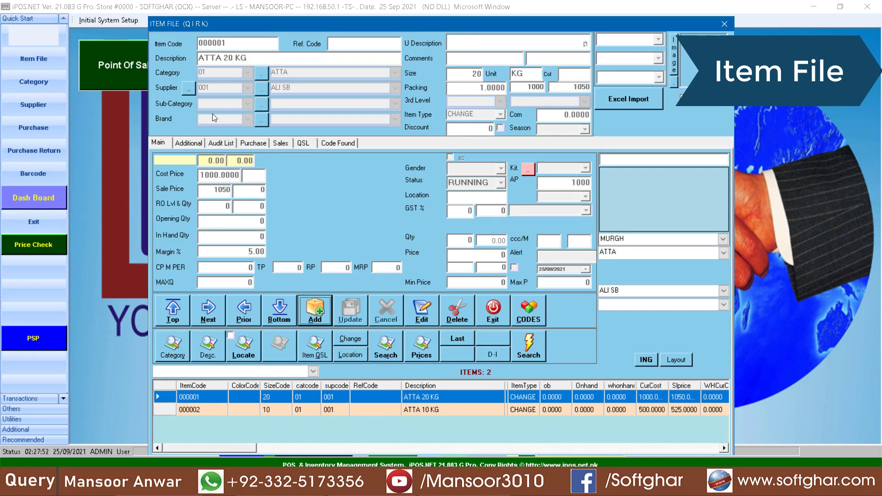
Assign brand 001 MURGH to item 000001 ATTA 20 KG and update it
left_click(419, 313)
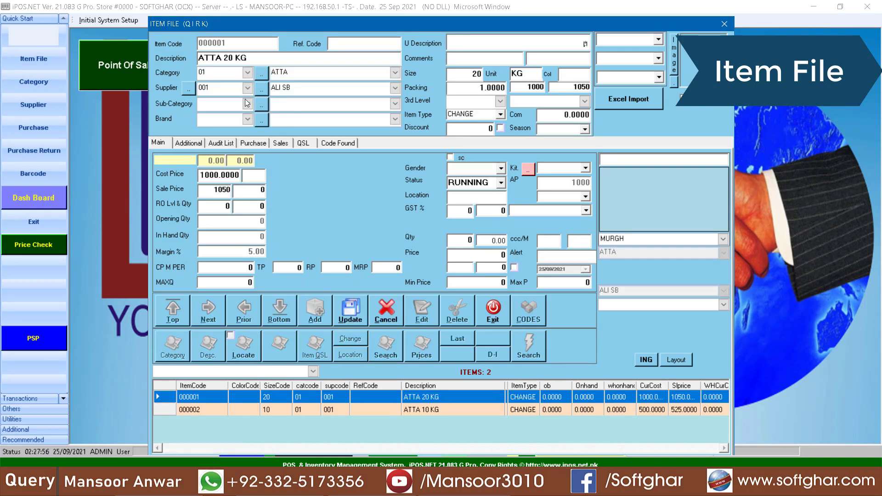
left_click(247, 120)
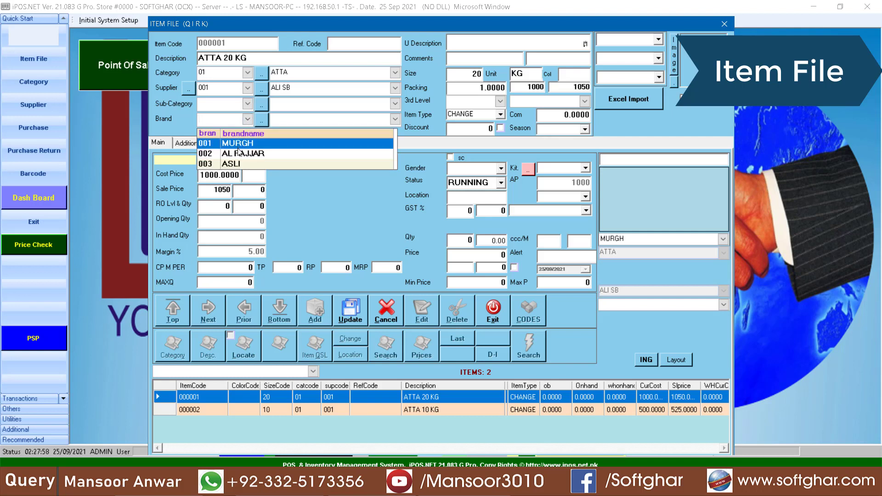
left_click(239, 141)
left_click(353, 316)
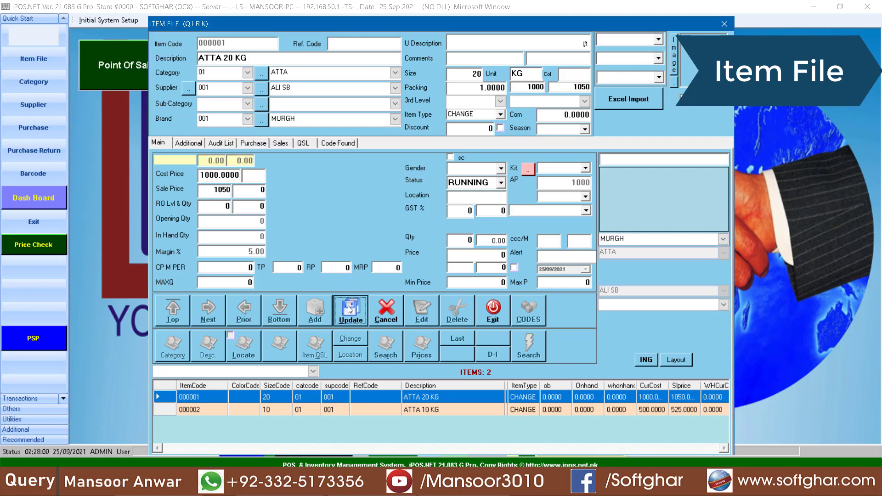
Add a new ATTA 20 KG item under brand AL FAJJAR with item type CHANGE
left_click(315, 313)
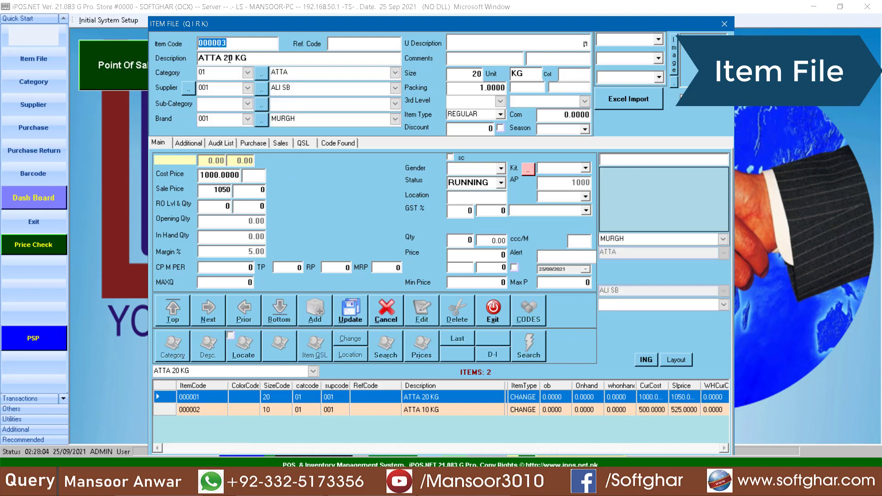
left_click(247, 120)
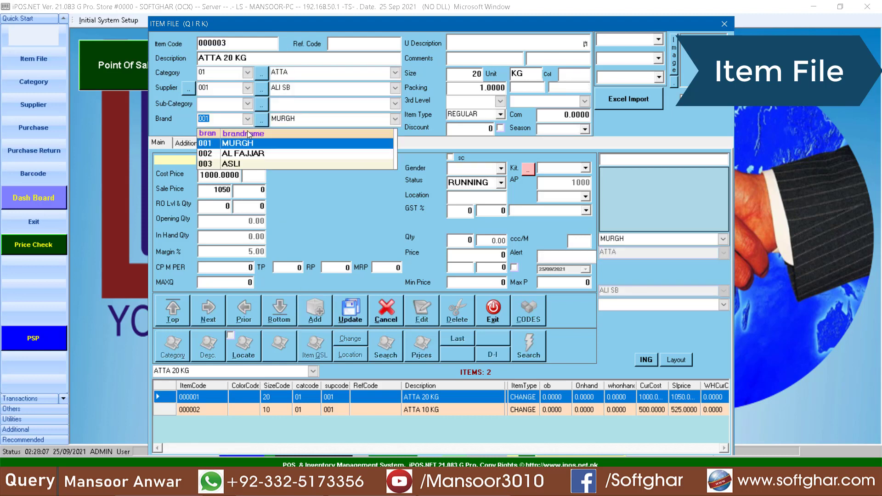
left_click(249, 153)
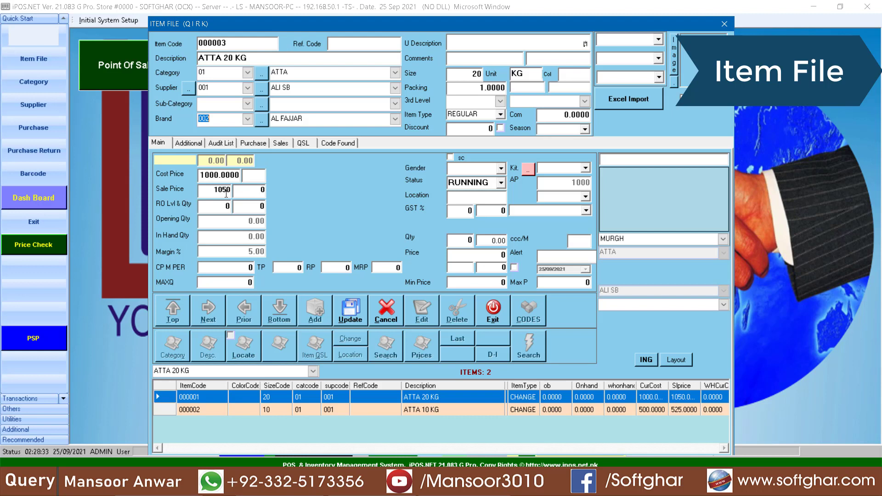
left_click(473, 114)
key("c")
left_click(347, 311)
left_click(464, 276)
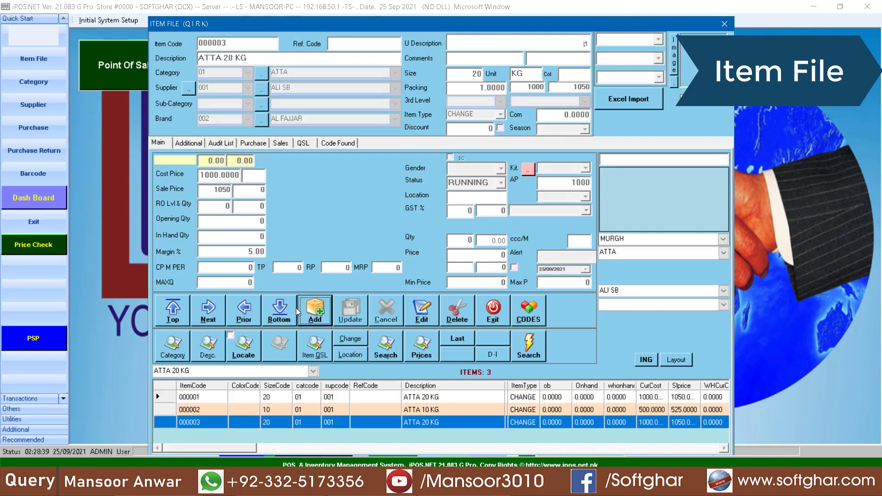
Edit item 000001 ATTA 20 KG to sale price 1150 and cost price 1100
left_click(433, 422)
left_click(434, 410)
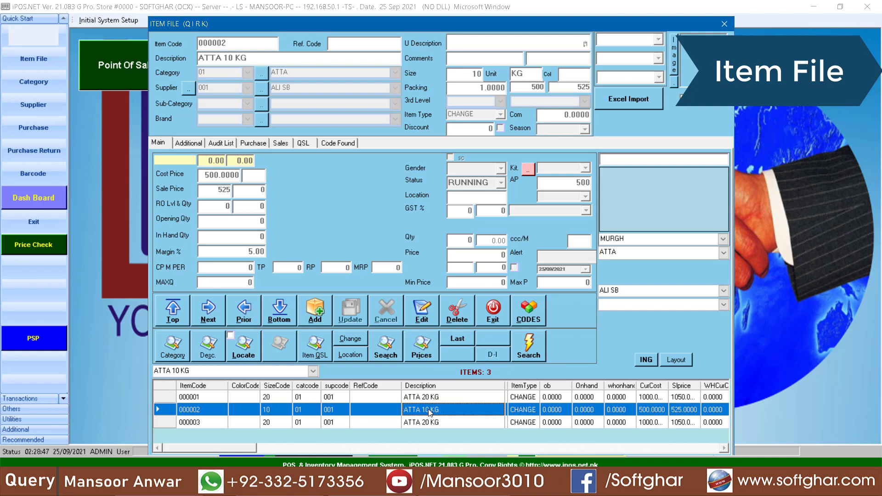
left_click(429, 398)
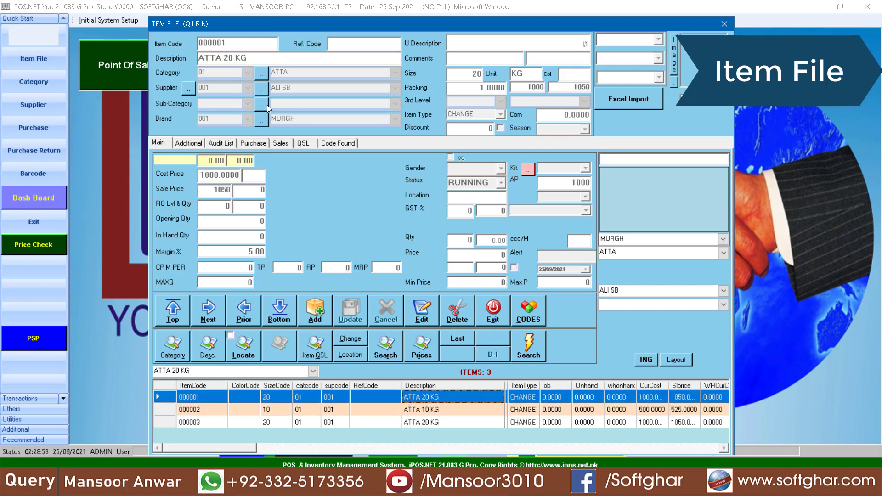
left_click(418, 311)
type("1150")
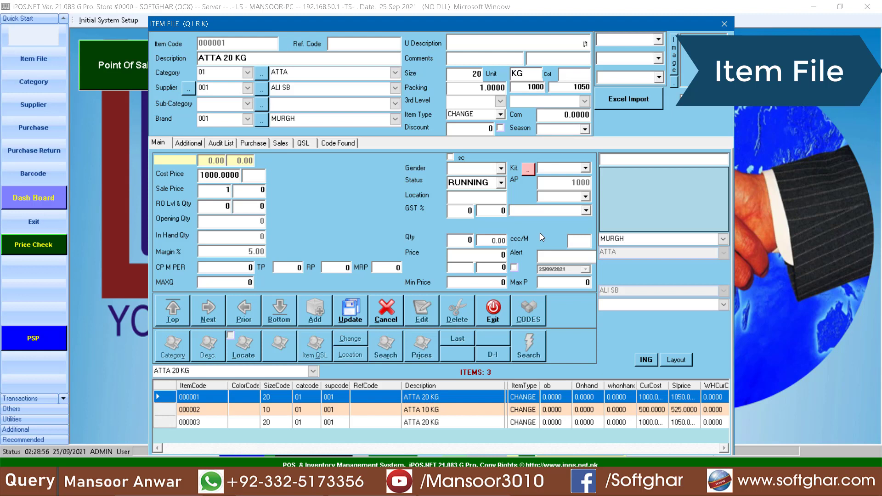
left_click(205, 175)
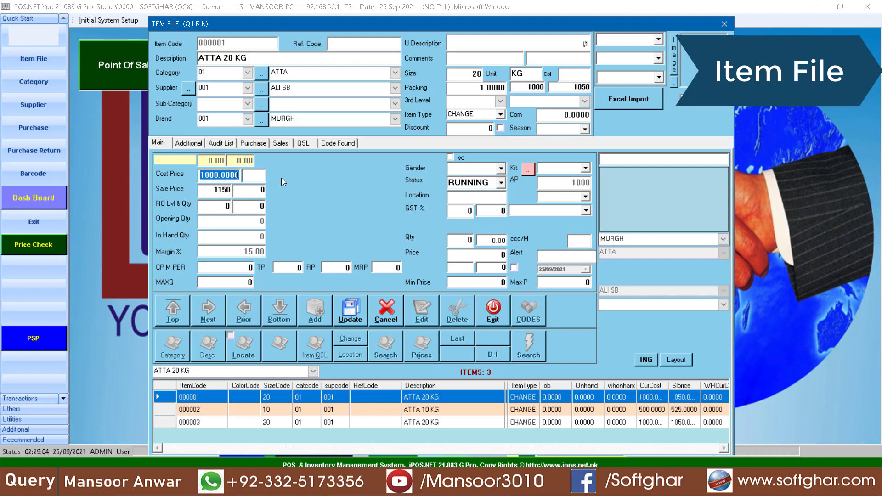
type("1100")
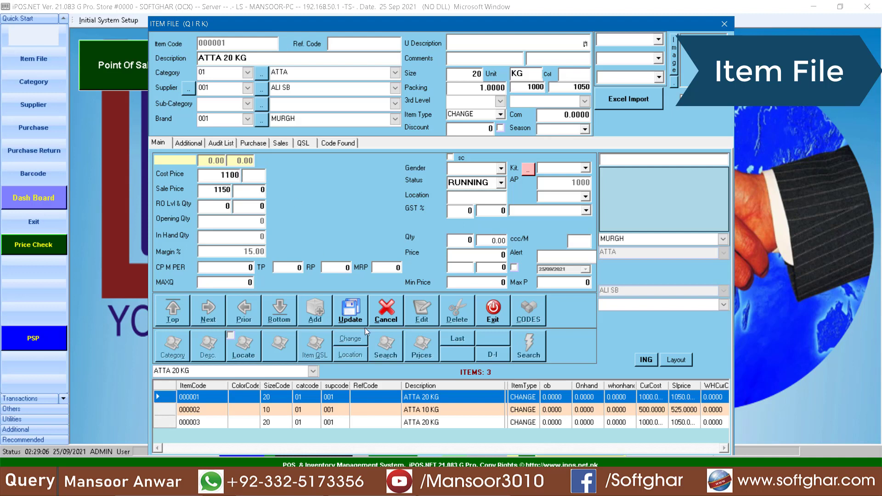
left_click(357, 322)
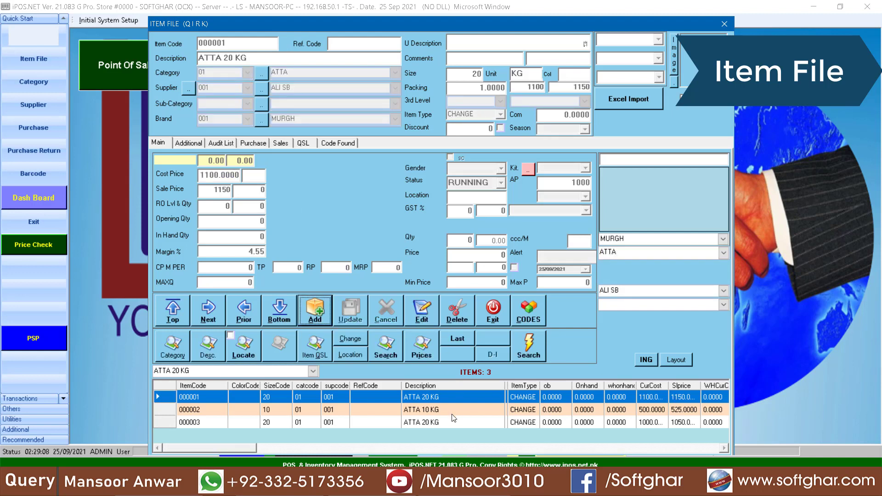
Start a new item record with brand ASLI
left_click(436, 410)
left_click(433, 419)
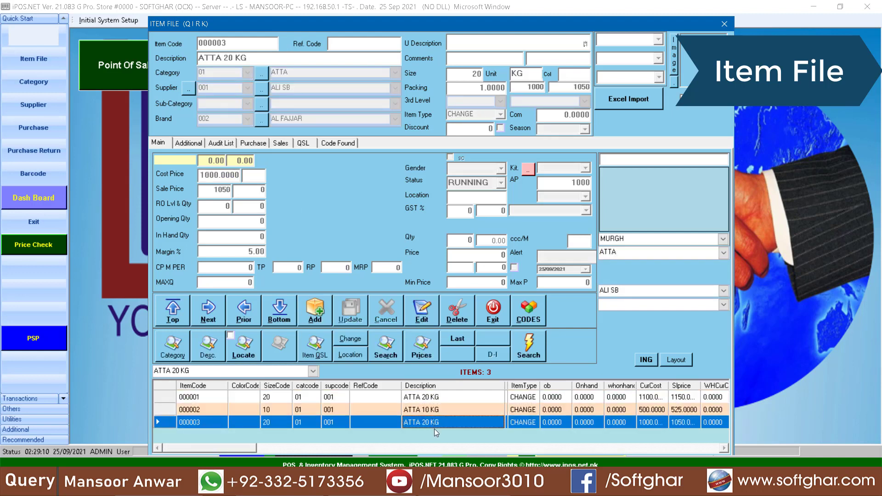
left_click(317, 311)
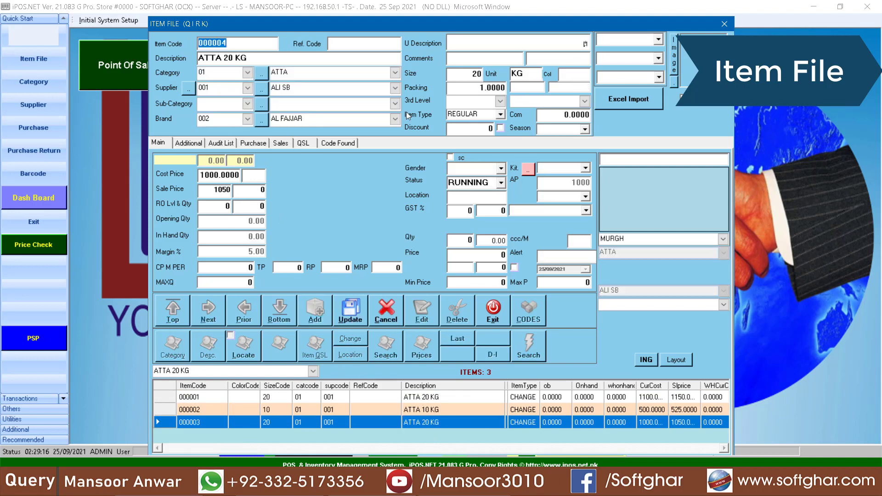
left_click(247, 119)
left_click(246, 158)
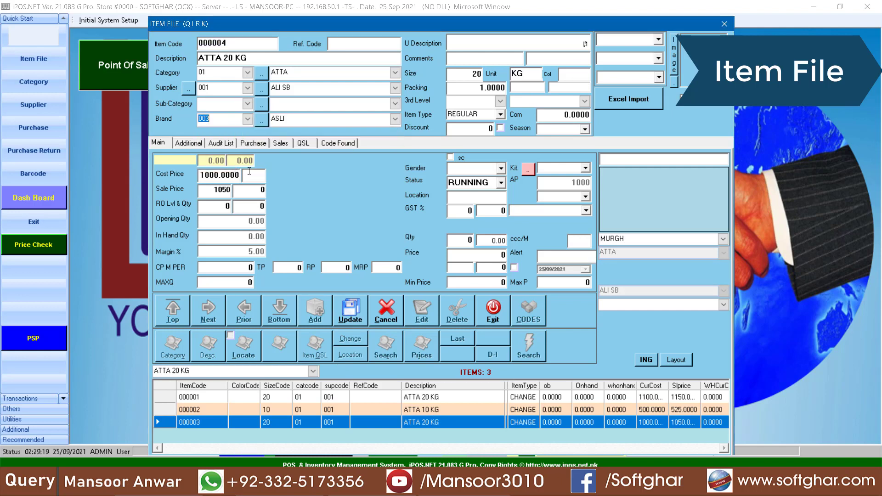
Give the ASLI item sale price 1000, cost 950 and type CHANGE, then save it
left_click(210, 190)
type("1000")
left_click(237, 173)
type("950")
left_click(481, 110)
type("CHANGE")
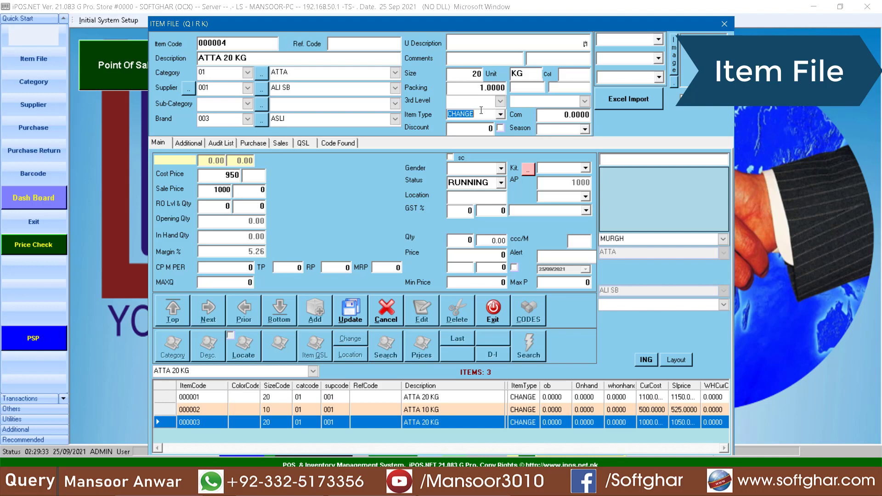
left_click(349, 320)
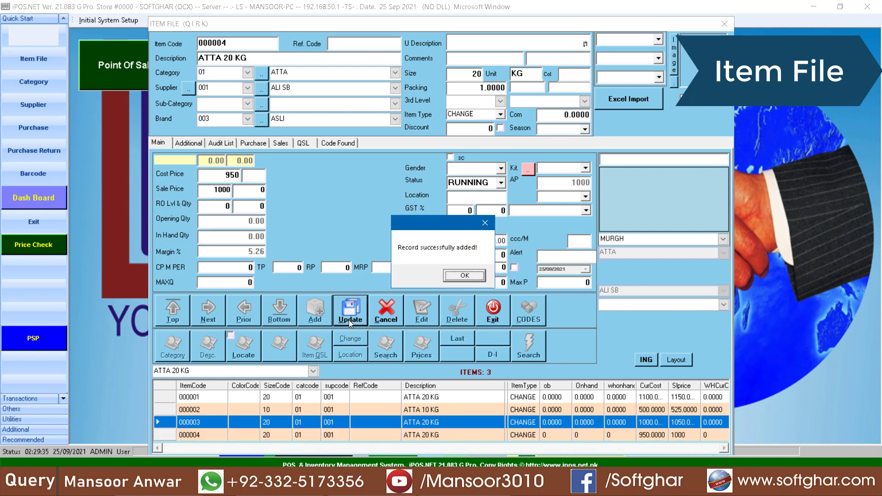
key("Return")
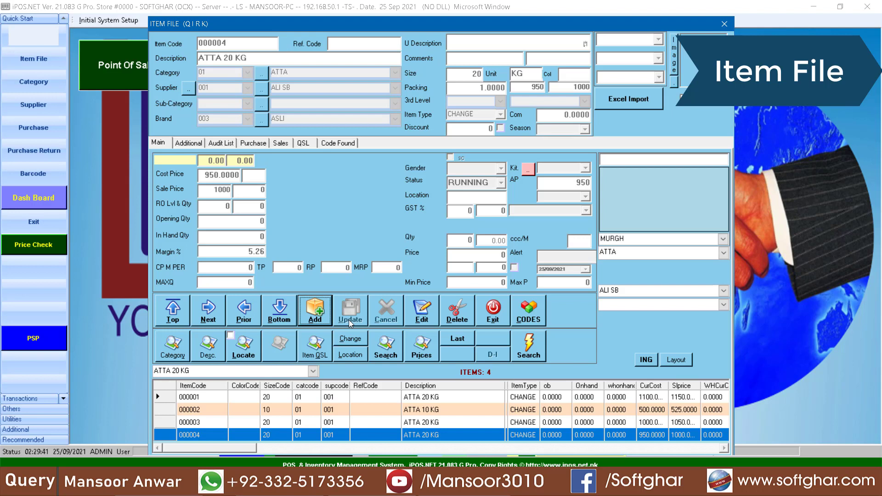
left_click(425, 402)
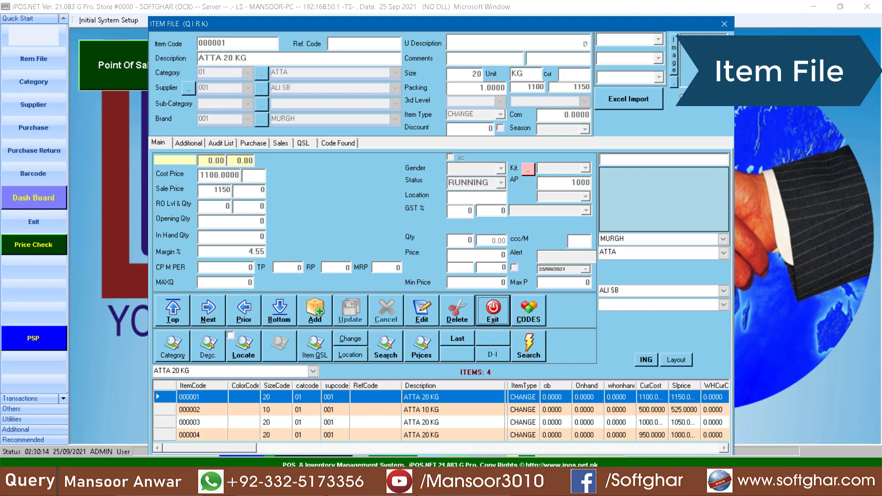
Browse items 000004, 000003 and 000002 in the grid, then close the Item File
left_click(419, 435)
left_click(428, 423)
left_click(429, 434)
left_click(427, 421)
left_click(427, 412)
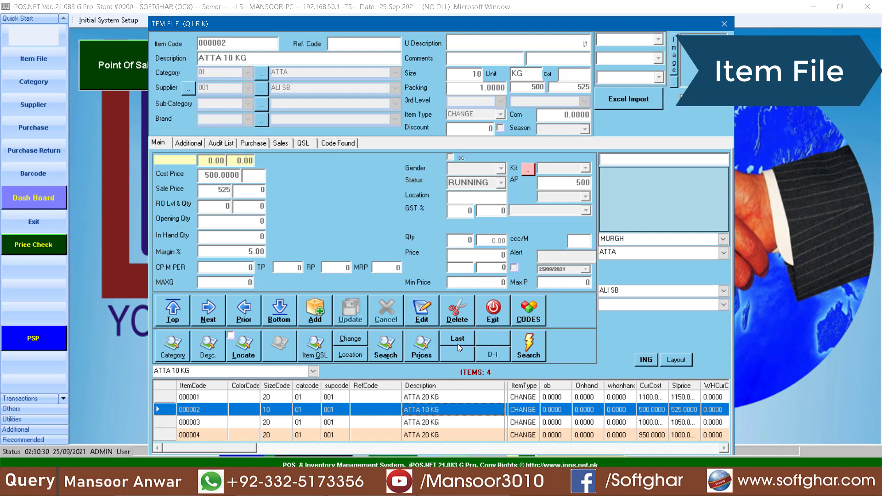
left_click(491, 315)
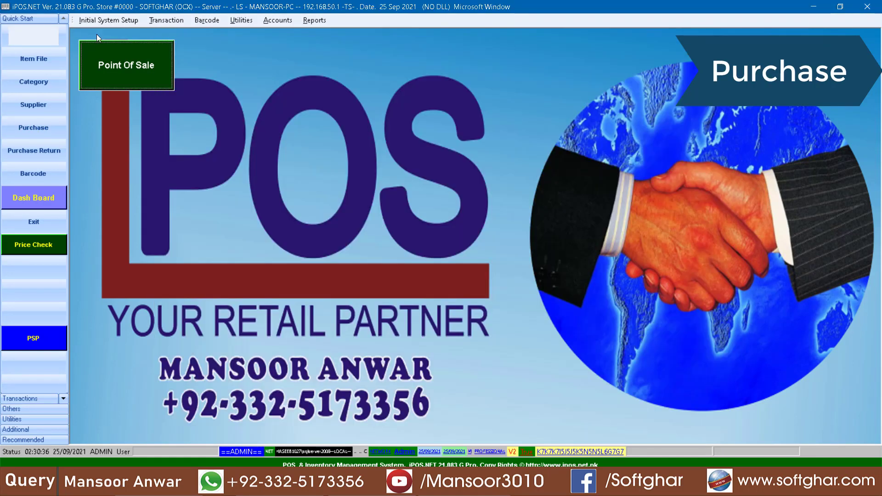
Start a stock debit note for supplier 001, save the header, then cancel the item list
left_click(115, 20)
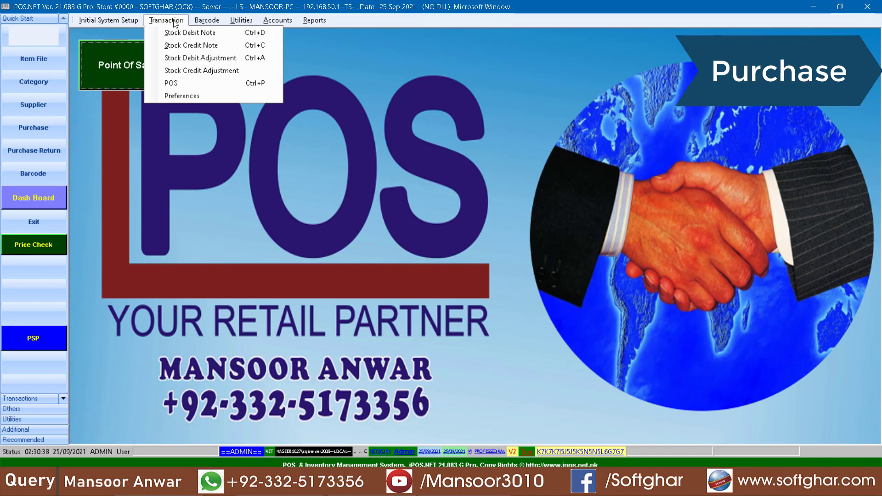
left_click(186, 31)
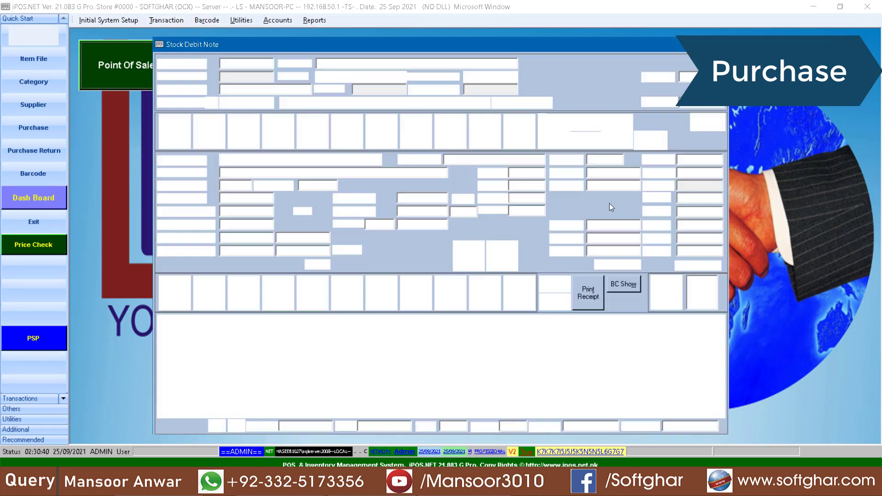
left_click(313, 131)
left_click(267, 103)
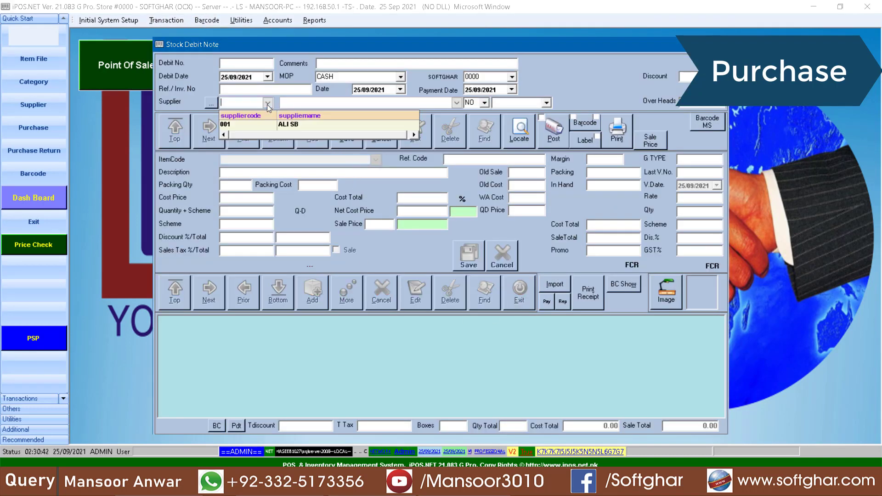
left_click(301, 127)
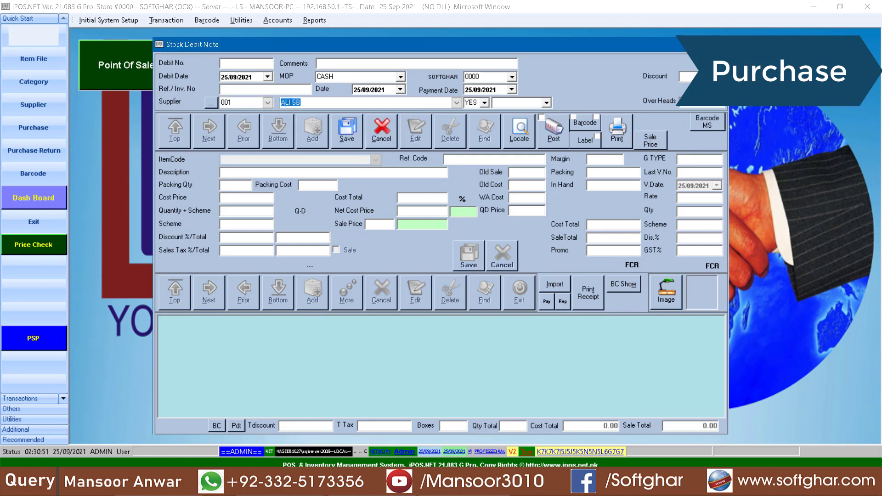
left_click(341, 132)
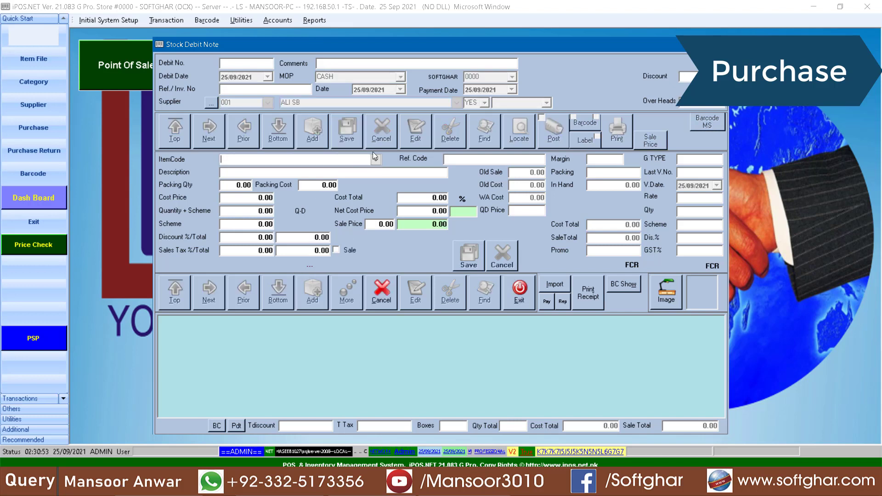
left_click(375, 159)
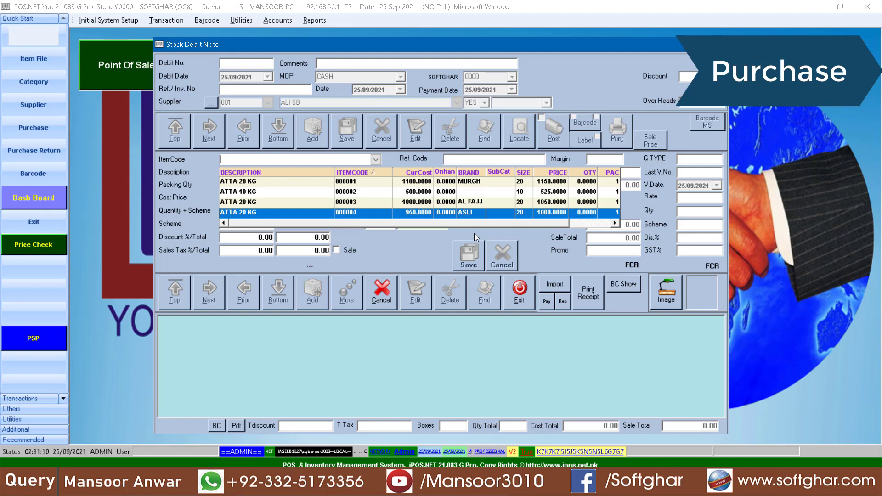
key("Escape")
key("Escape")
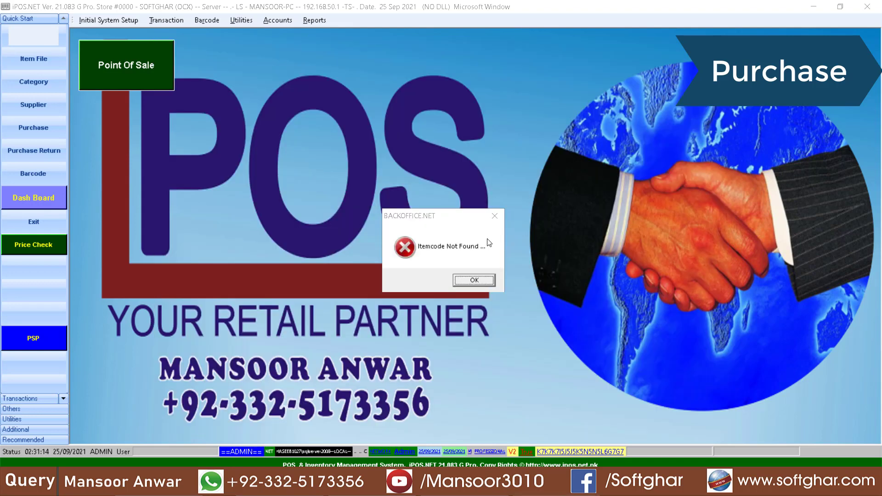
Close the purchase note, open Suppliers and rename supplier 001 to AL FAJJAR MILL
left_click(464, 282)
left_click(103, 19)
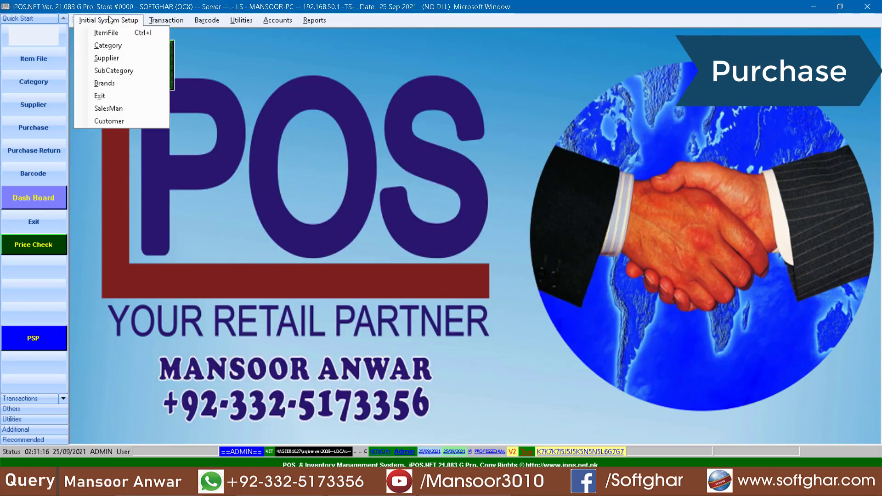
left_click(111, 59)
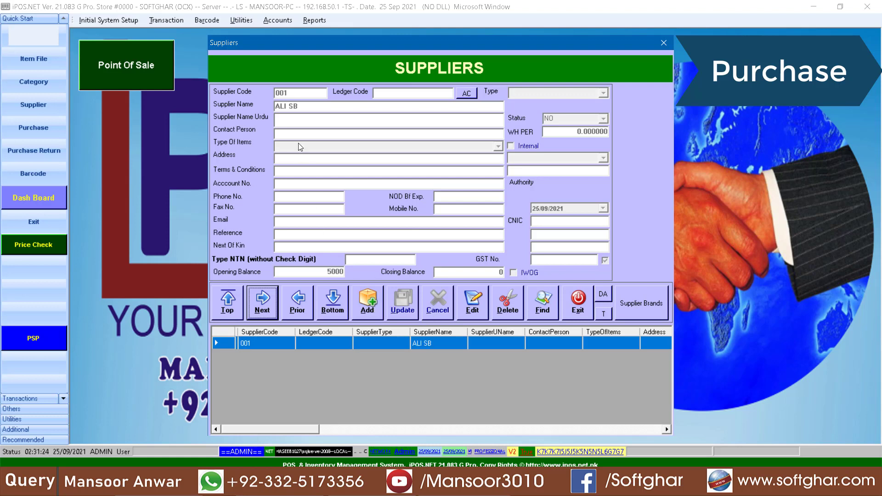
left_click(473, 303)
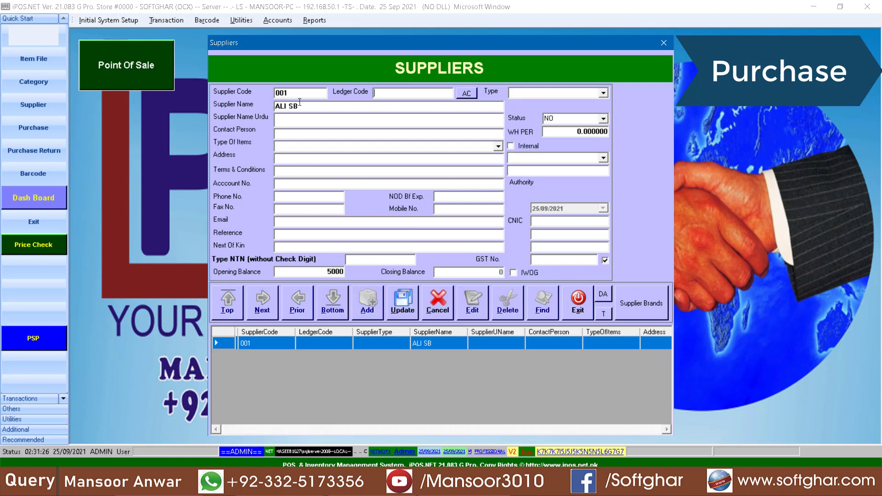
type("AL FAJJAR MILL")
left_click(401, 304)
key("Return")
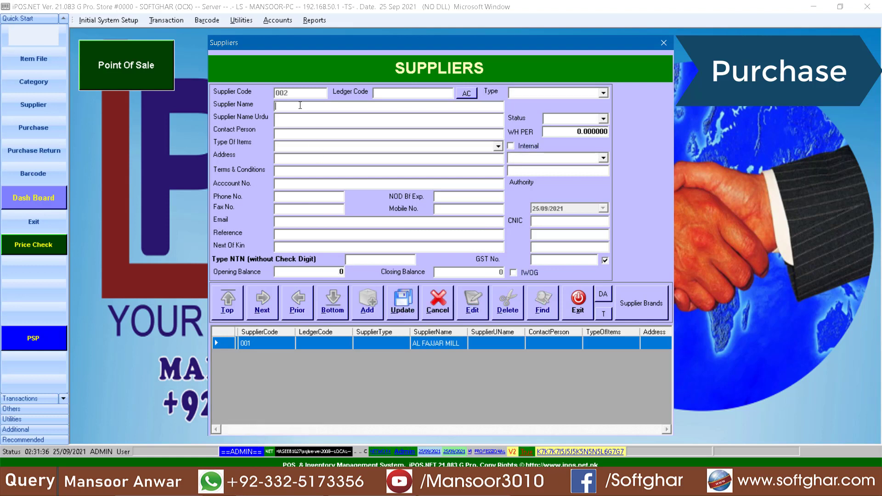
Add supplier 002 CLASSIC MILL RAWAT and a third supplier, 003
type("CLASSIC MILL ")
type("RAWAT")
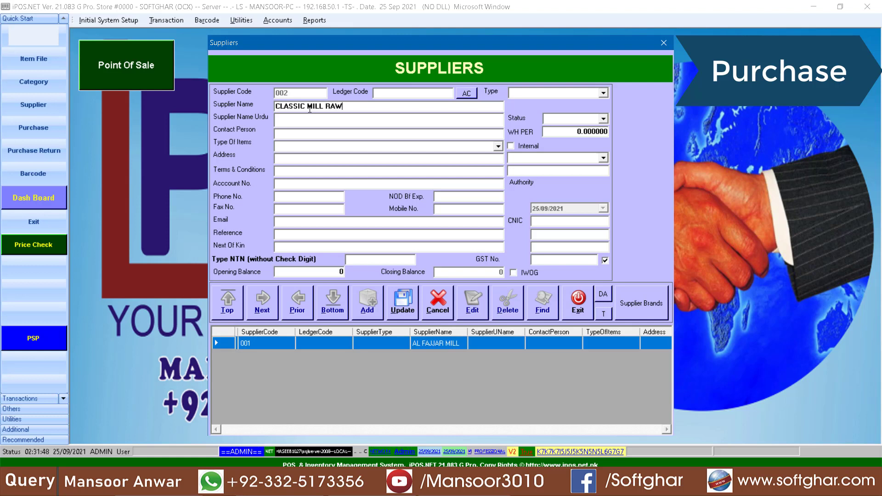
left_click(402, 304)
key("Return")
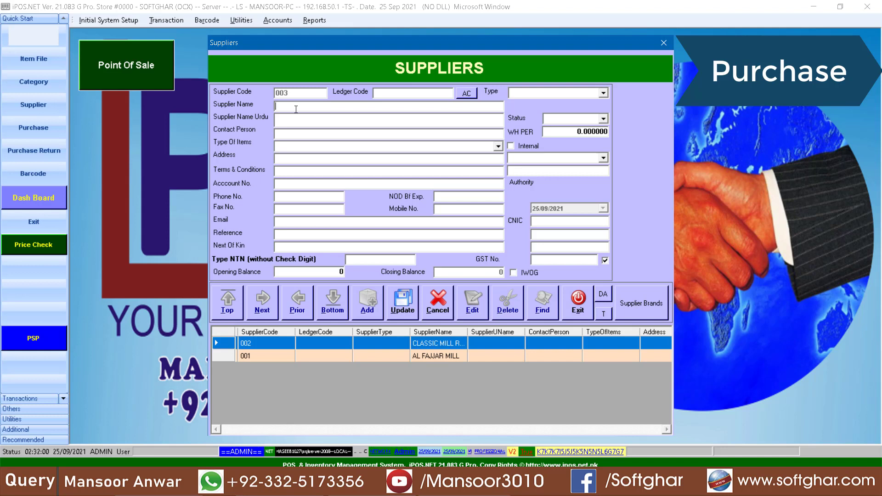
type("AHSAN GUJARKHAN")
left_click(403, 311)
left_click(469, 278)
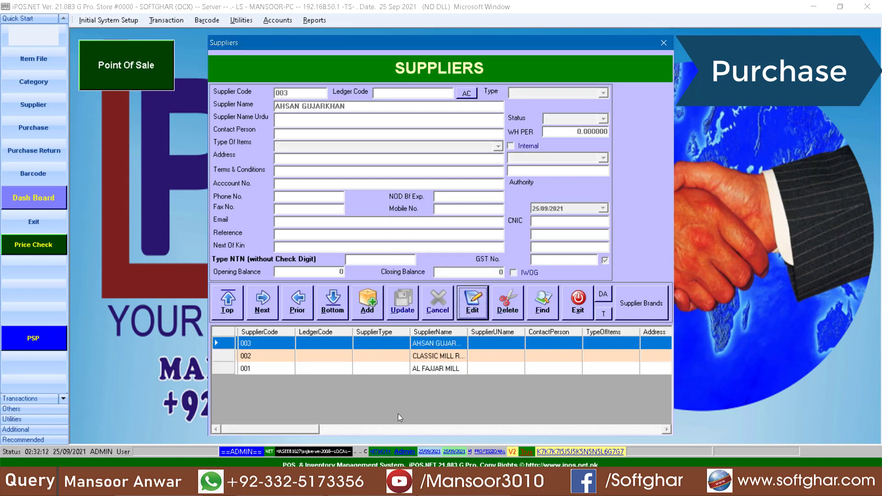
Review suppliers 001–003 and close the supplier records
left_click(433, 357)
left_click(433, 367)
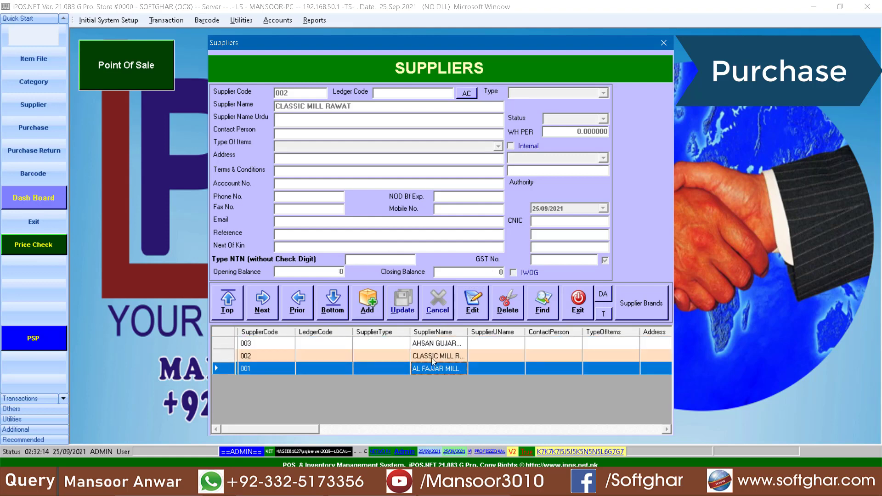
left_click(431, 357)
left_click(478, 343)
left_click(578, 304)
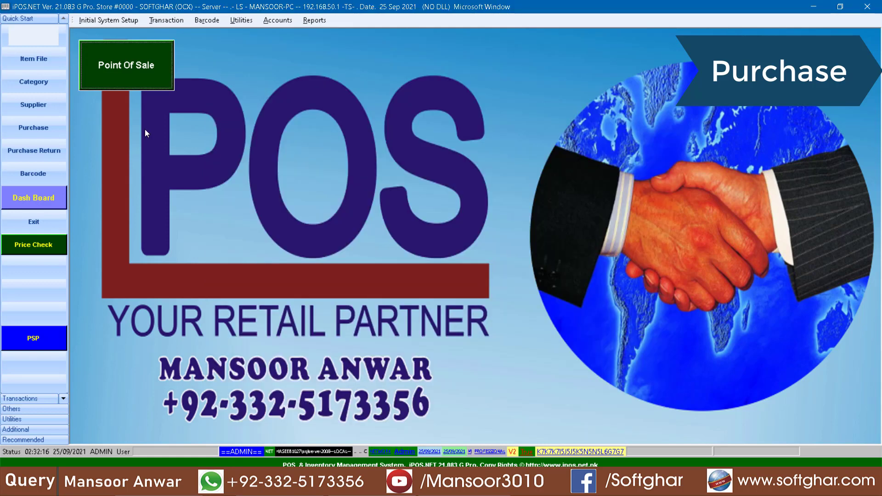
Start a new stock debit note from supplier CLASSIC MILL RAWAT and save its header
left_click(163, 23)
left_click(186, 34)
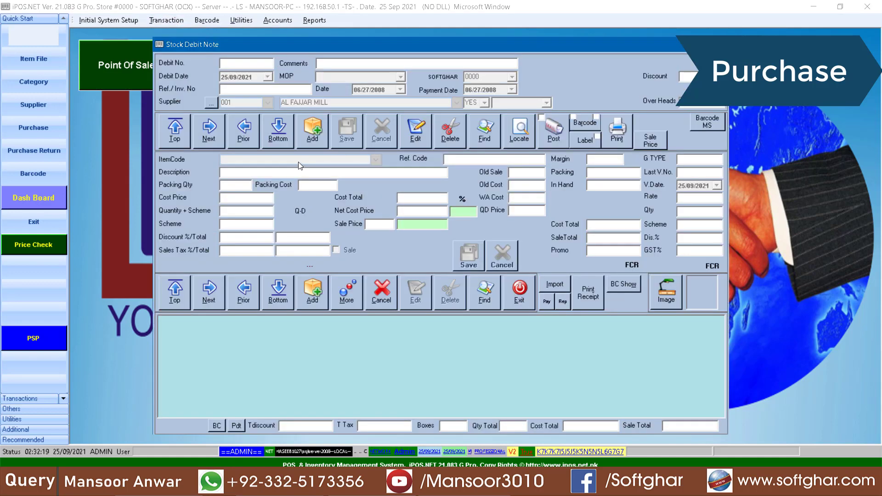
left_click(321, 129)
left_click(267, 102)
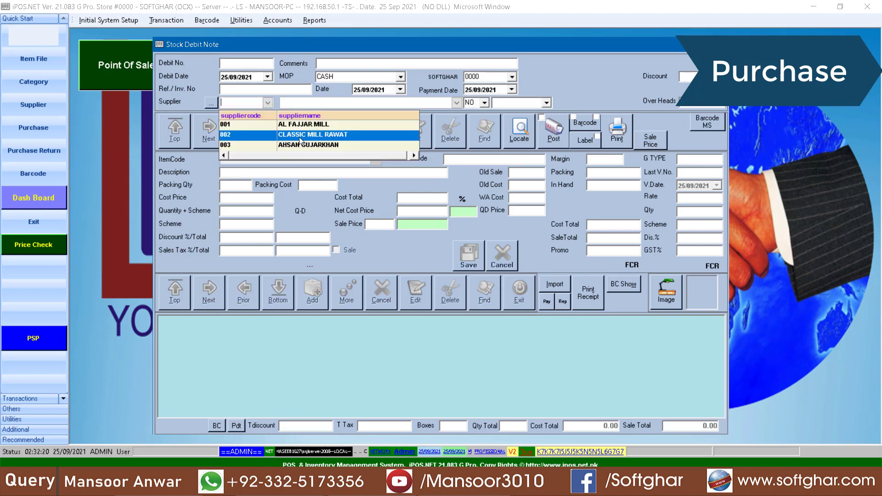
left_click(330, 137)
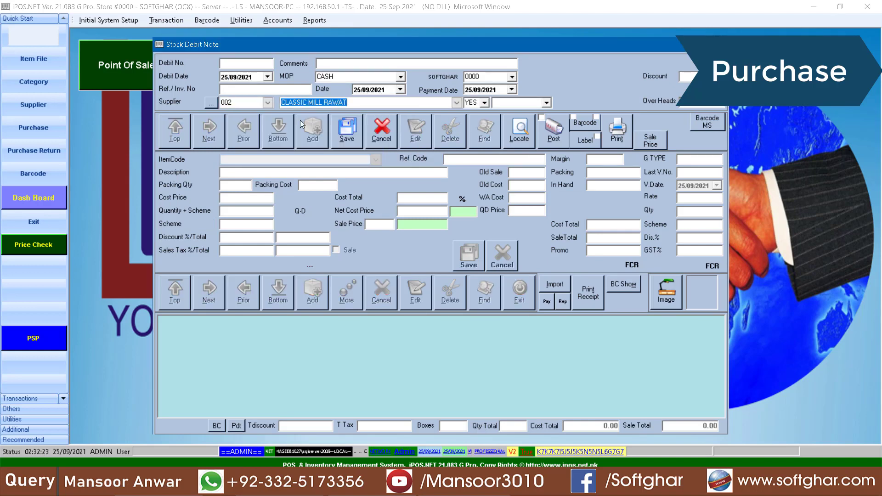
left_click(340, 130)
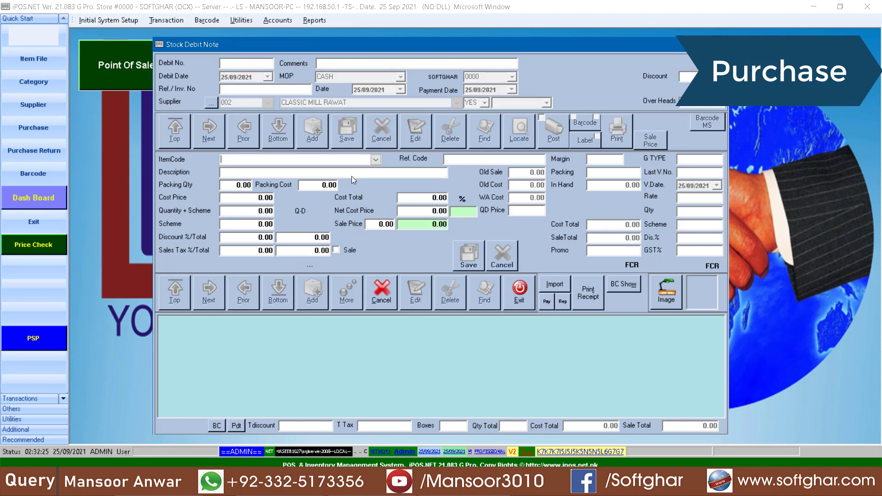
Add a line of 300 ATTA 20 KG at cost 1150 with sale price 1200
left_click(376, 160)
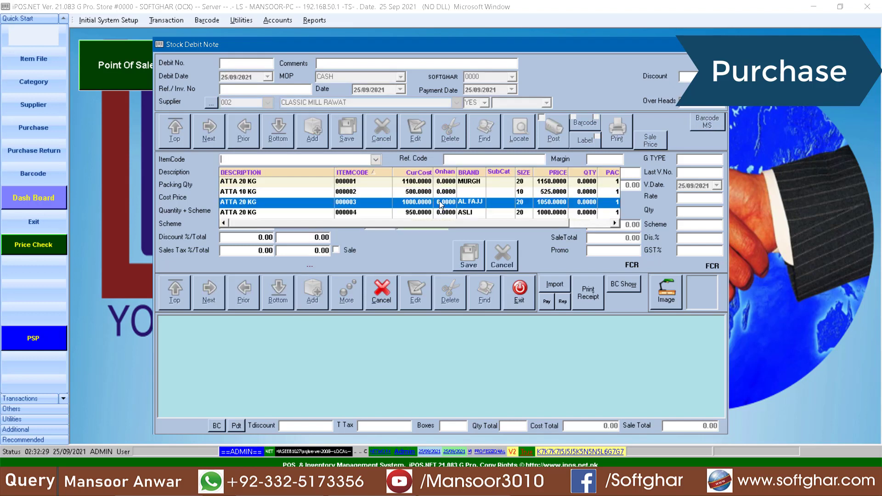
left_click(418, 181)
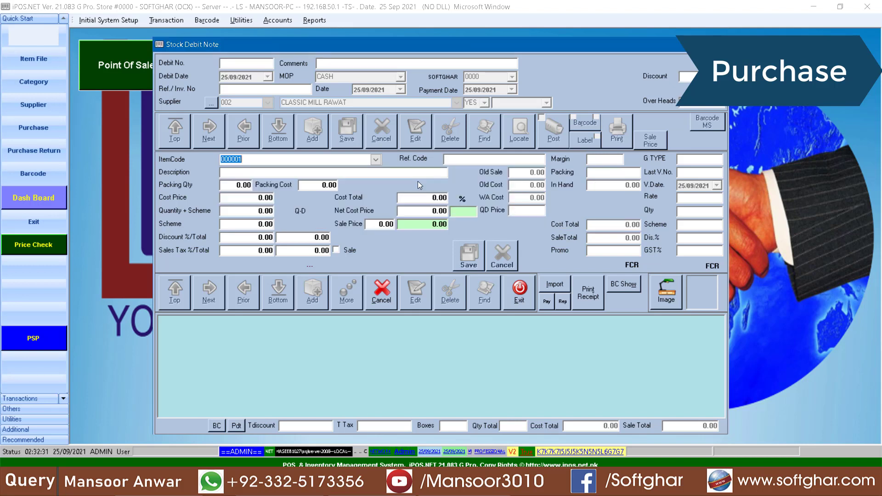
key("Return")
key("Return")
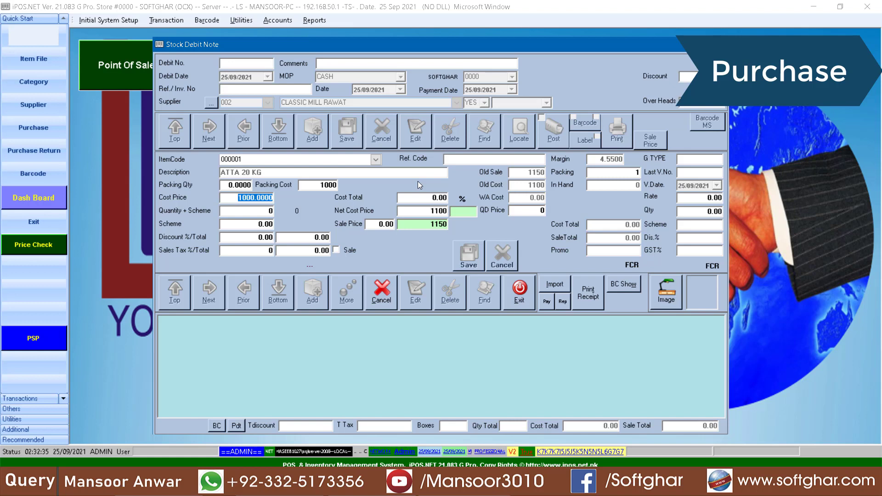
type("1150")
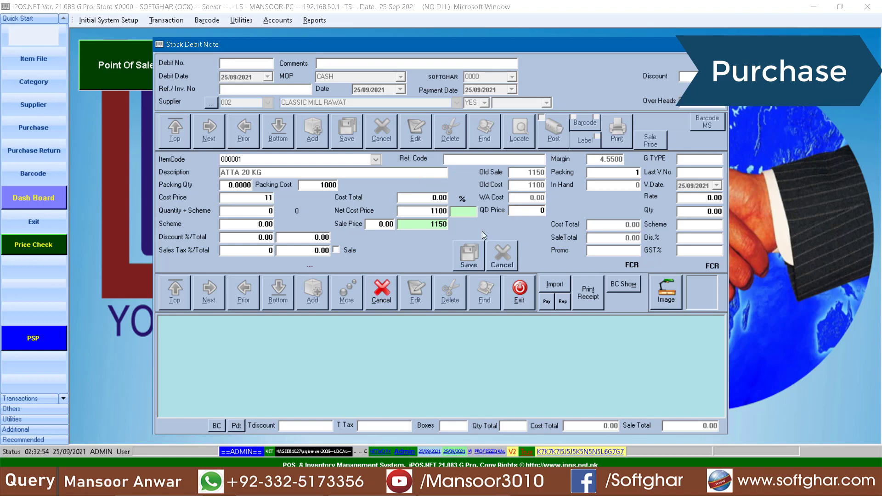
key("Return")
type("300")
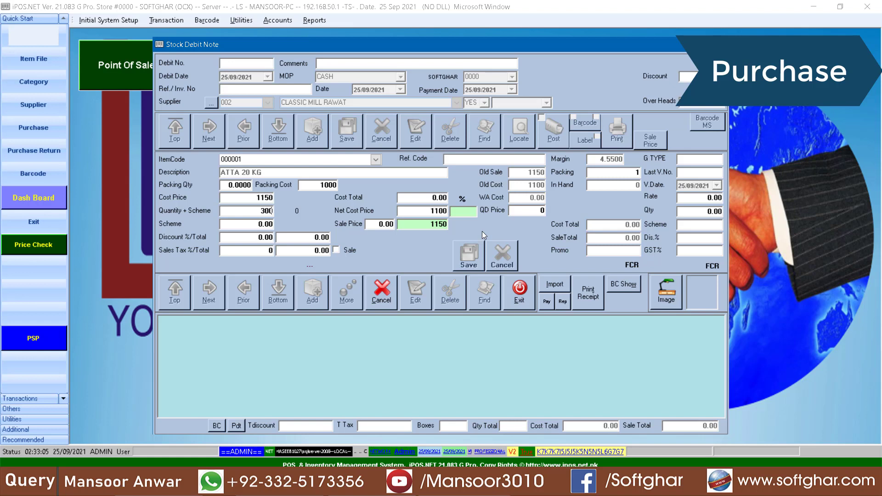
key("Return")
key("Return")
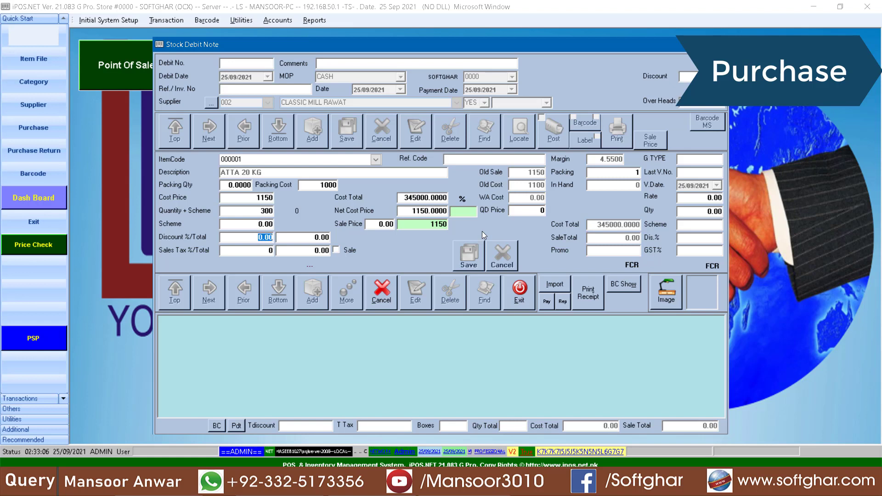
key("Return")
key("Return")
key("Return")
key("Return")
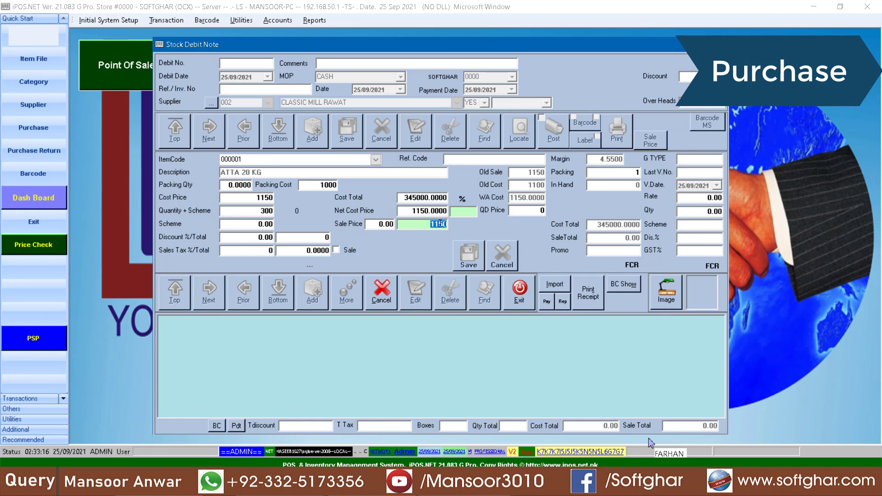
type("1200")
key("Return")
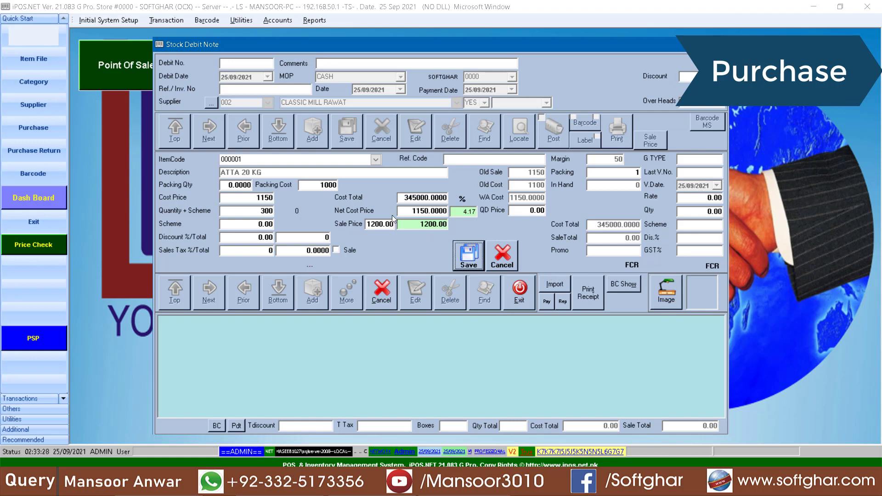
left_click(474, 258)
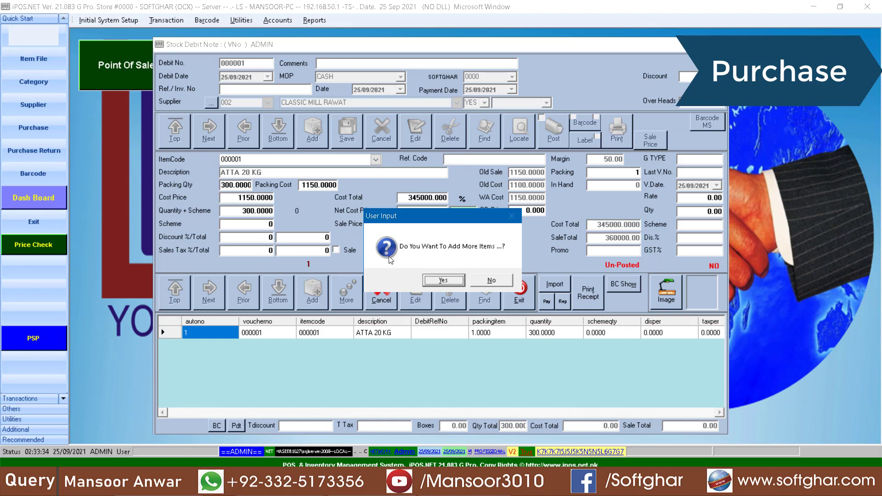
left_click(499, 281)
Post debit note 000001
left_click(490, 333)
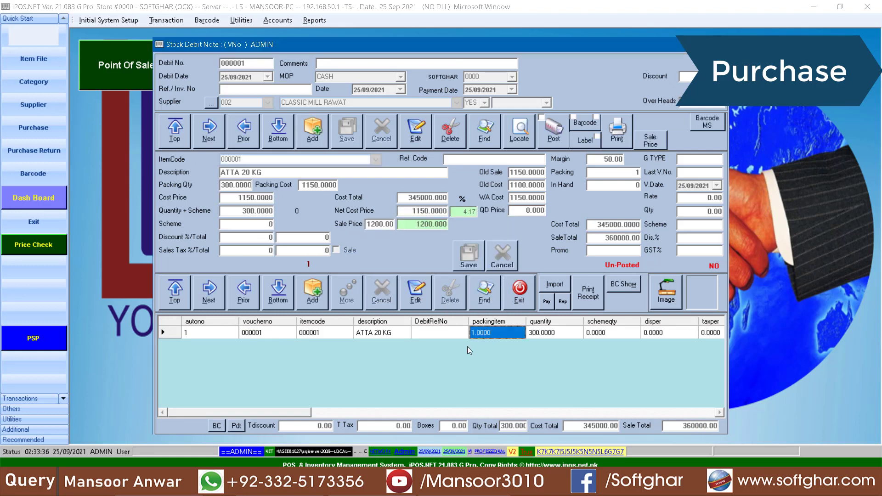
left_click(554, 138)
left_click(446, 279)
left_click(497, 280)
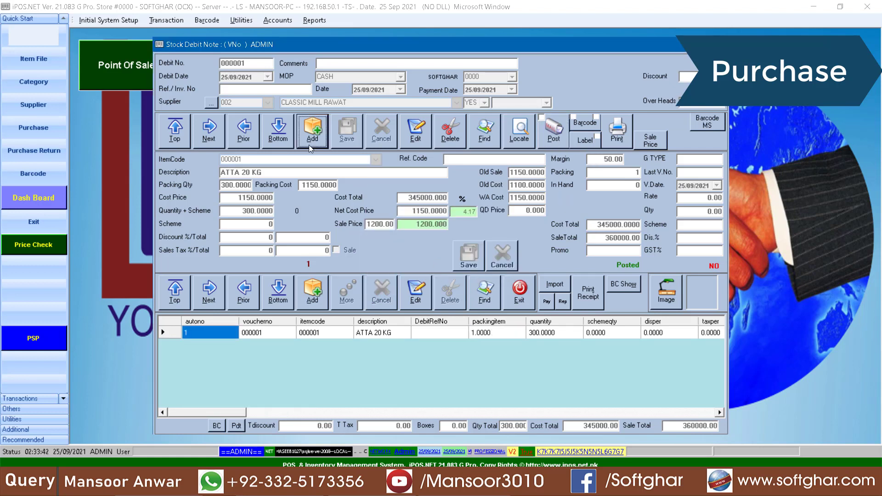
Start debit note 000002 for CLASSIC MILL RAWAT and pick item 000001 ATTA 20 KG
left_click(300, 128)
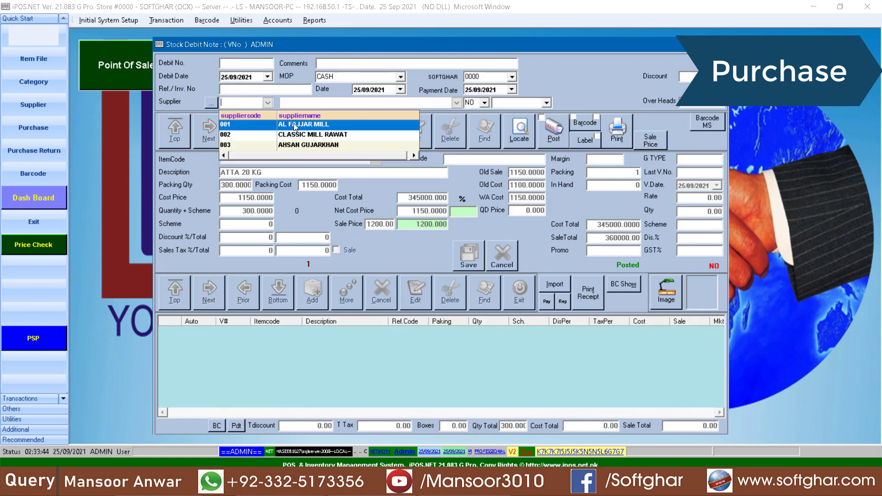
left_click(345, 134)
left_click(309, 290)
left_click(375, 159)
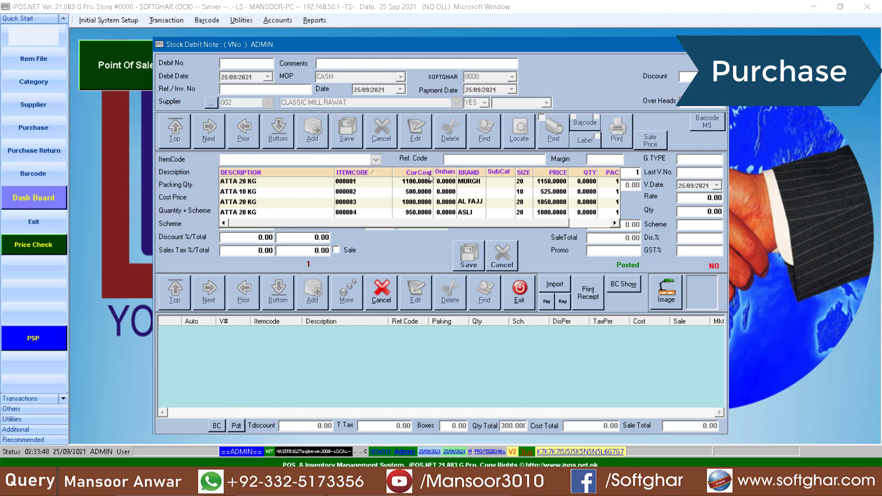
left_click(460, 183)
key("Return")
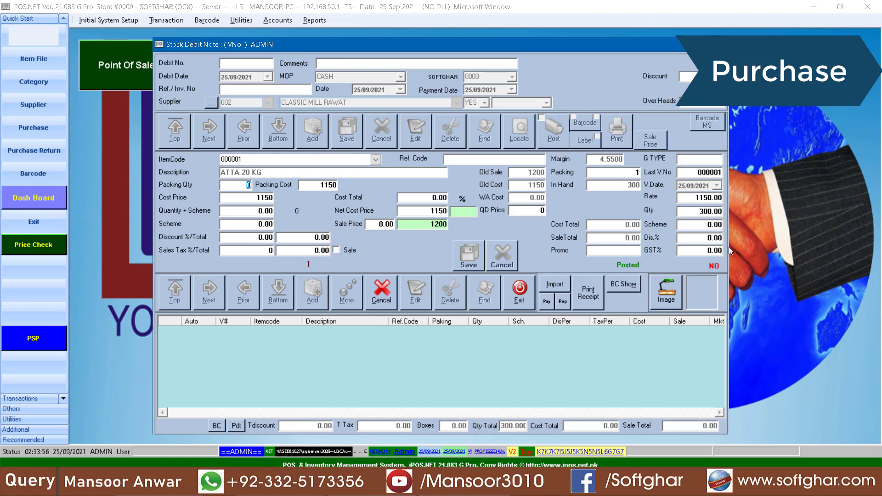
Enter cost price 1100 and quantity 250 for the item and save the line
left_click(252, 199)
type("1100")
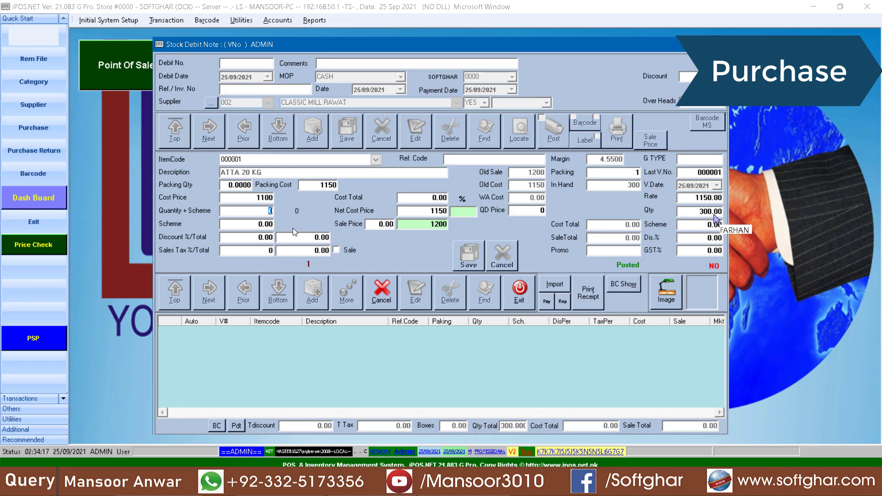
key("Return")
key("Return")
type("250")
key("Return")
key("Return")
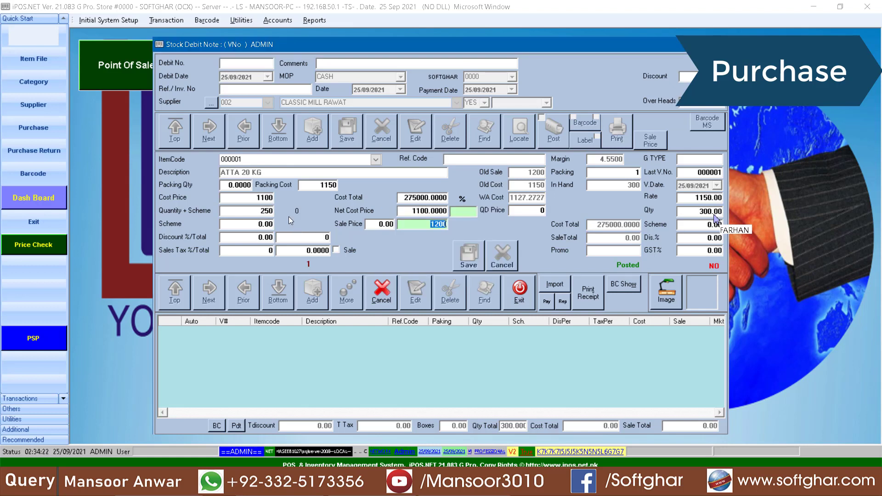
key("Return")
key("Return")
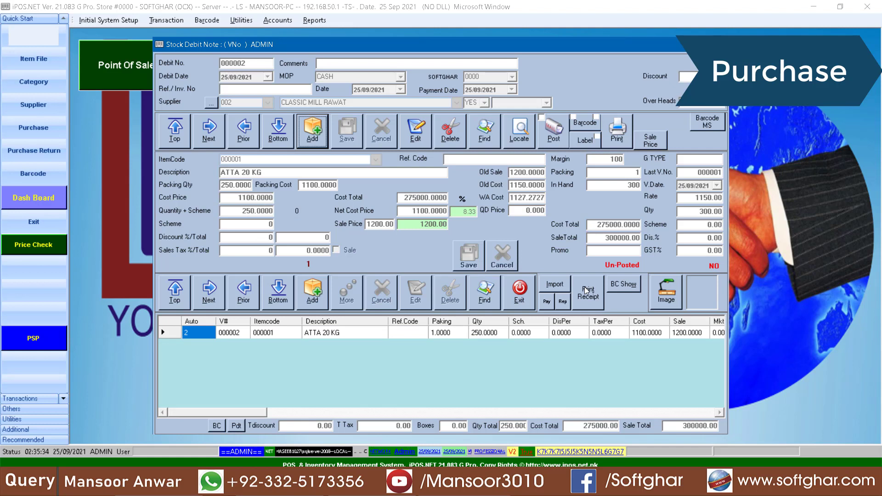
left_click(586, 291)
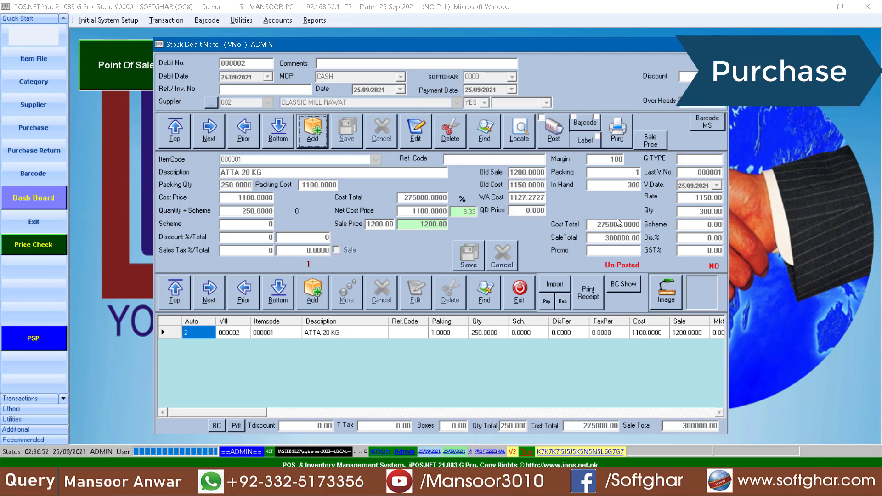
Post debit note 000002, check notes 000001 and 000002, then close the window
left_click(550, 135)
left_click(449, 281)
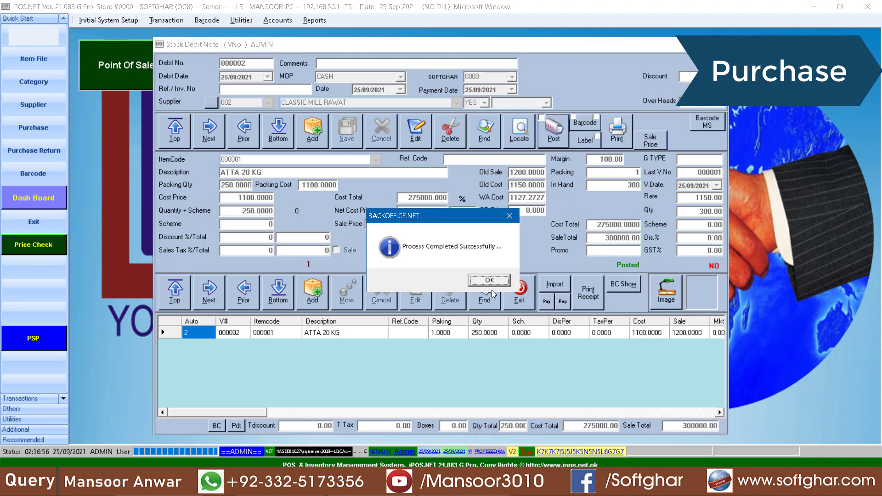
left_click(491, 287)
left_click(251, 139)
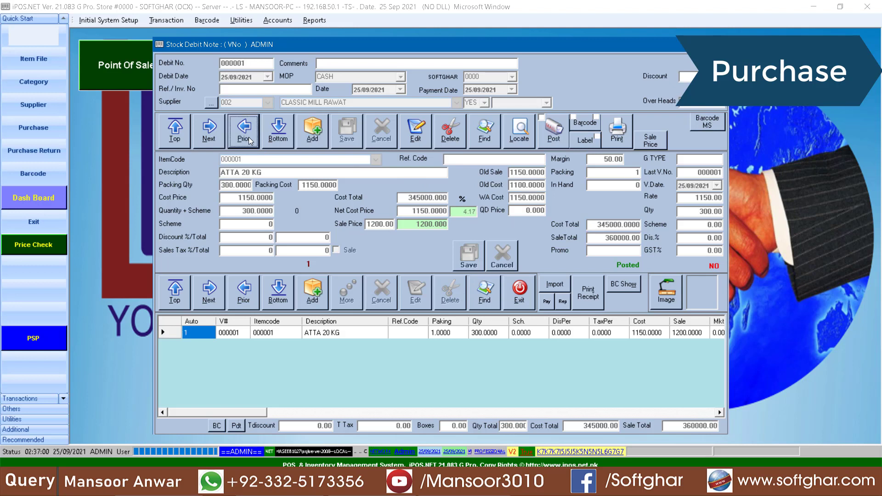
left_click(217, 139)
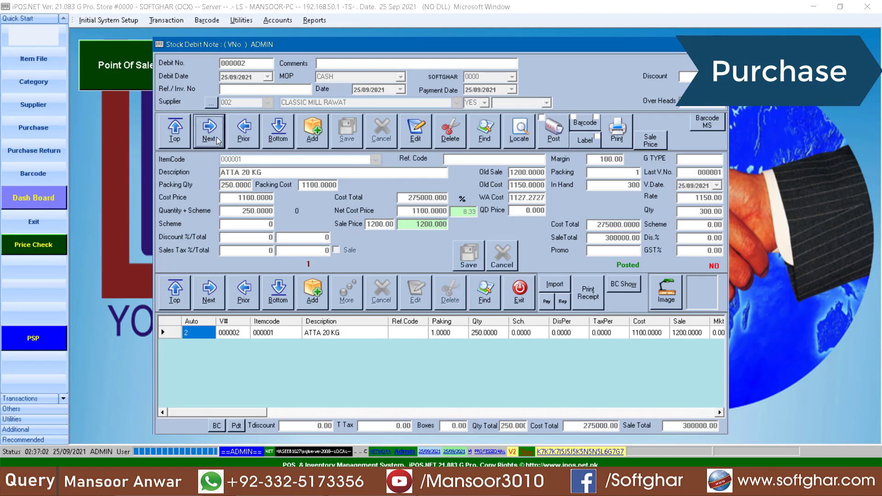
left_click(519, 289)
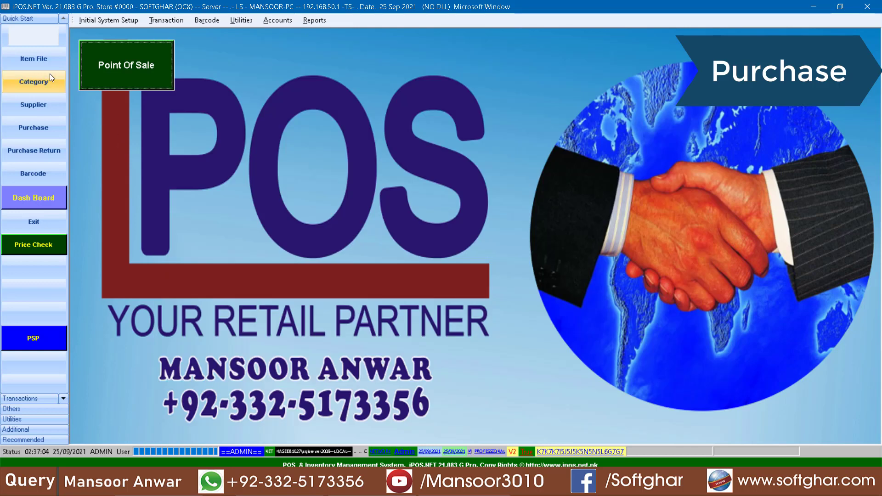
Browse the item file to confirm item 000001 ATTA 20 KG has 550 in hand at cost 1127.2727
left_click(37, 59)
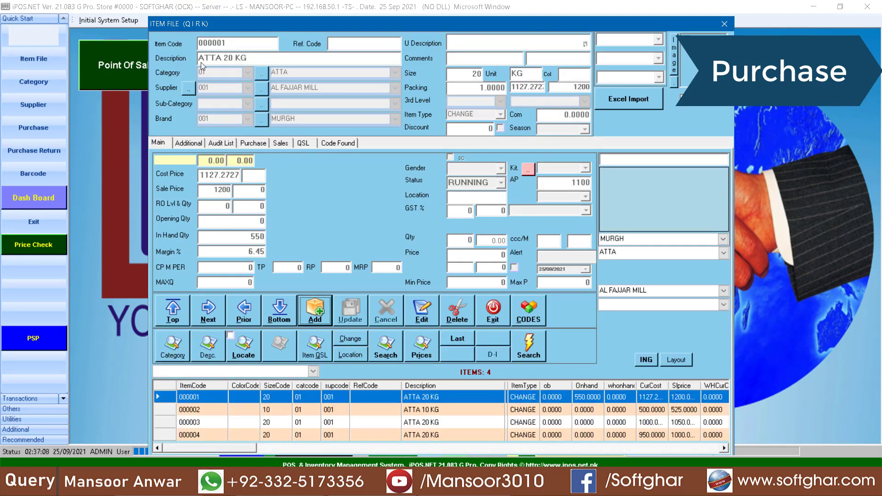
left_click(428, 410)
left_click(426, 423)
left_click(423, 435)
left_click(425, 410)
left_click(428, 423)
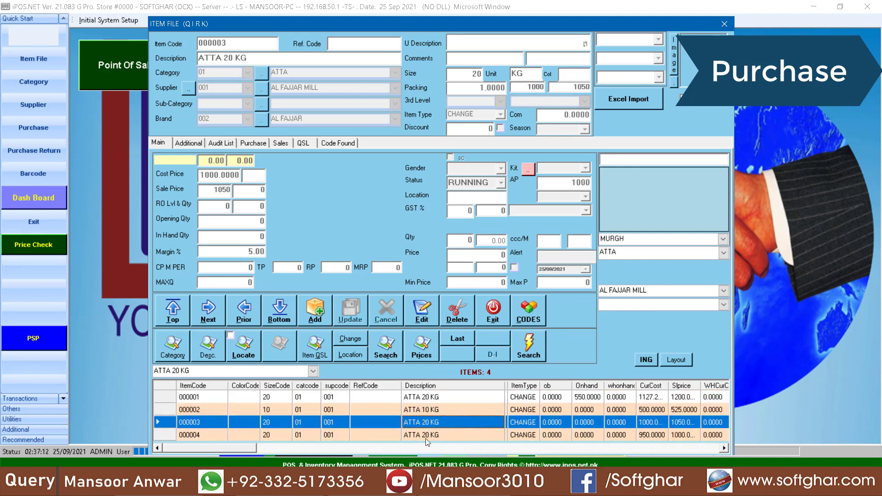
left_click(425, 433)
scroll(425, 433, "right", 5)
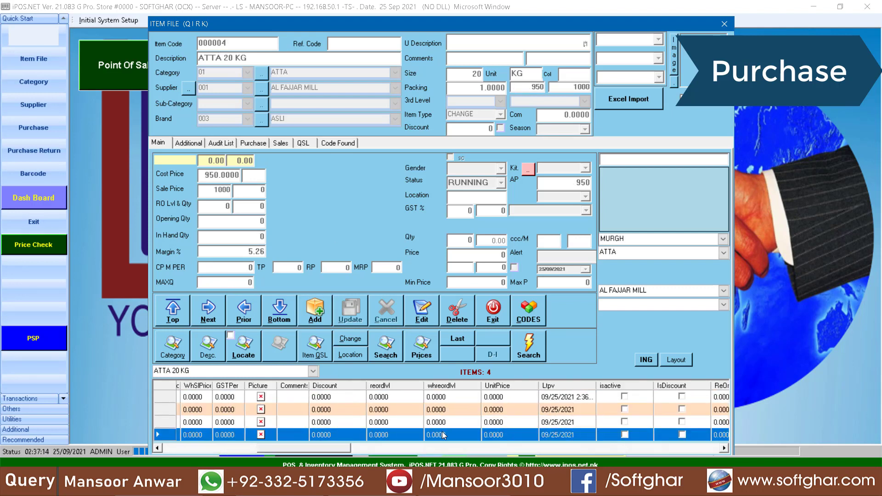
left_click(386, 397)
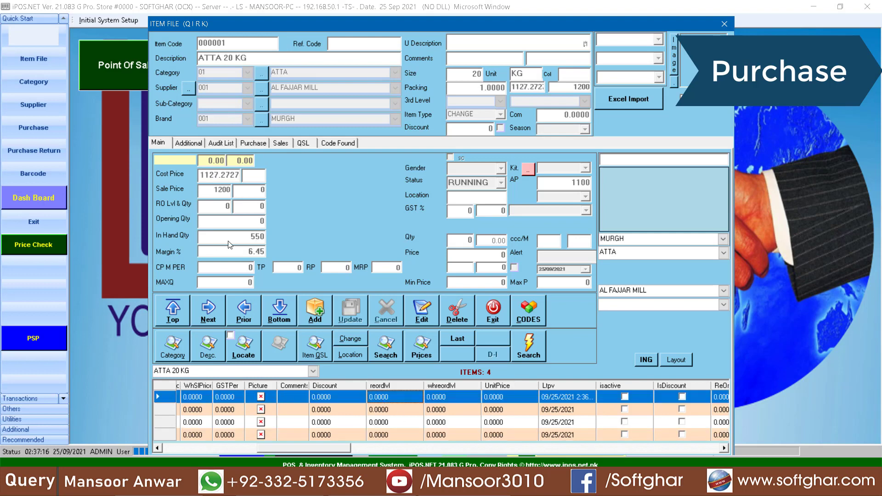
left_click(493, 312)
left_click(166, 20)
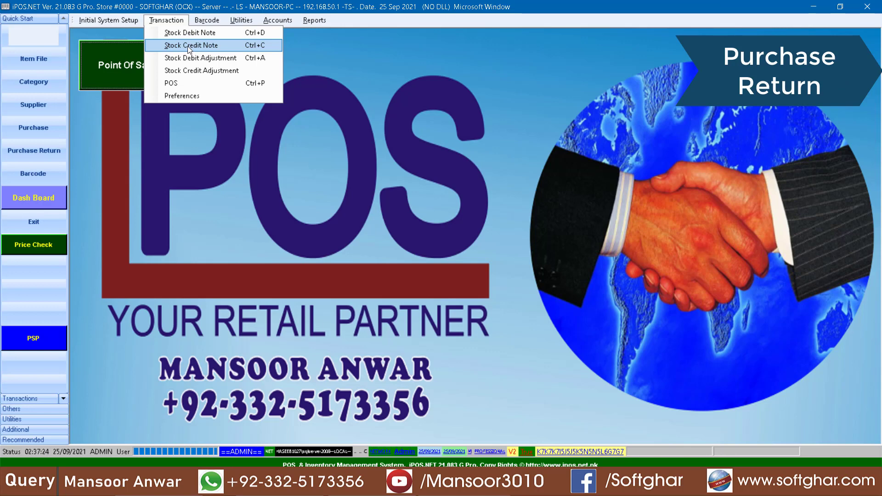
Start a new stock credit note for supplier CLASSIC MILL RAWAT and load item 000001
left_click(187, 46)
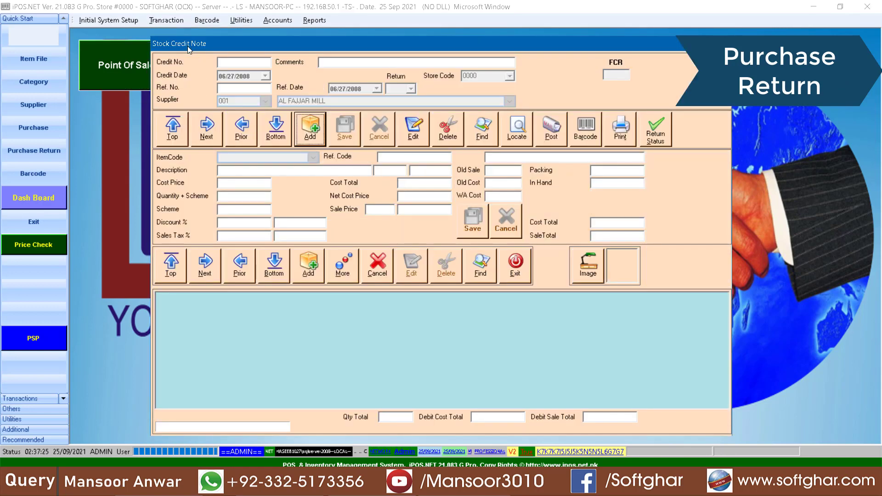
left_click(316, 129)
left_click(265, 102)
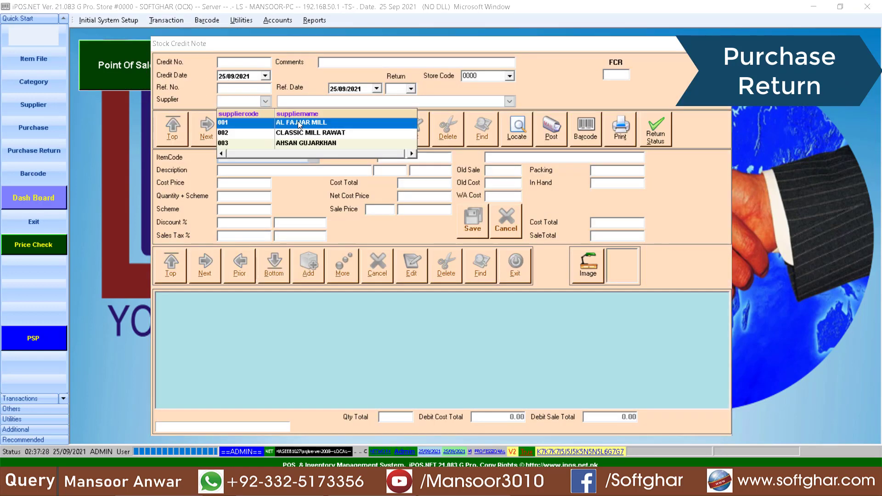
left_click(299, 132)
left_click(308, 265)
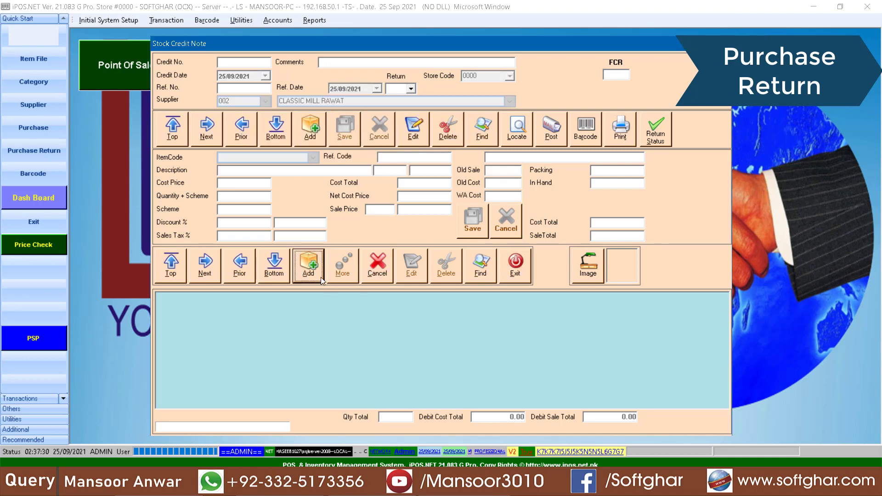
left_click(313, 158)
left_click(262, 179)
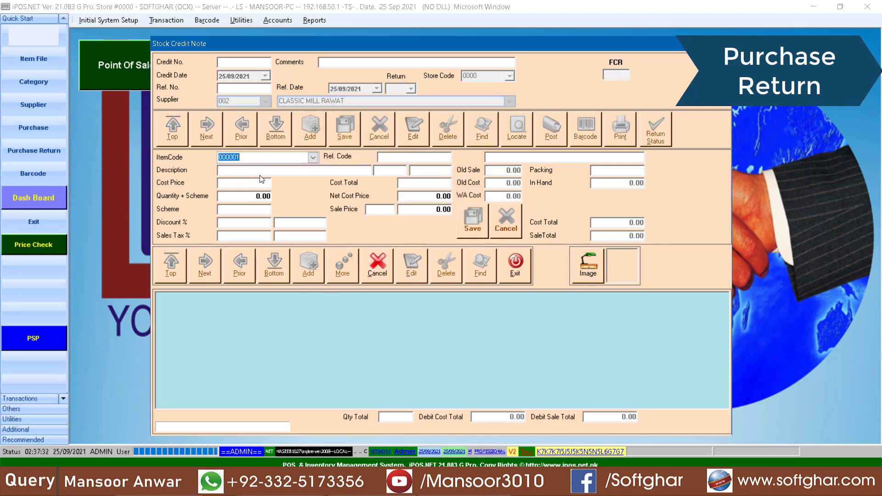
key("Return")
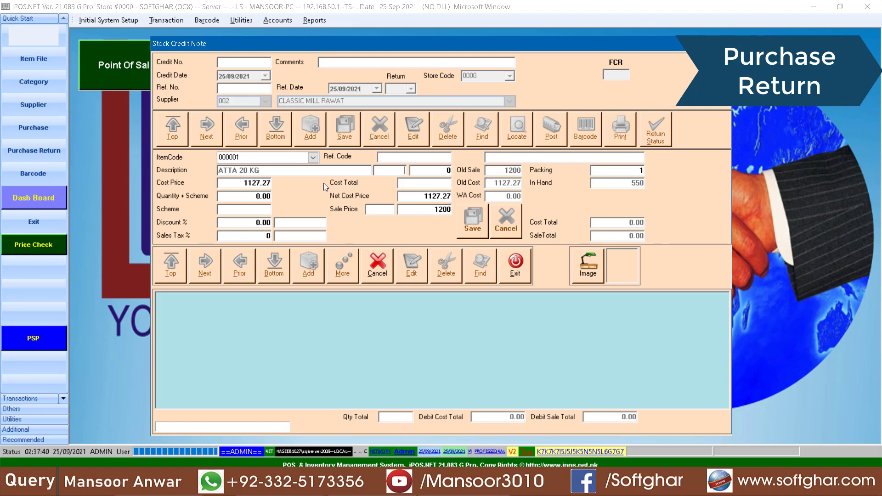
Set the return line to cost 1050 and quantity 50, save it, and add no more items
left_click(250, 184)
type("1050")
key("Return")
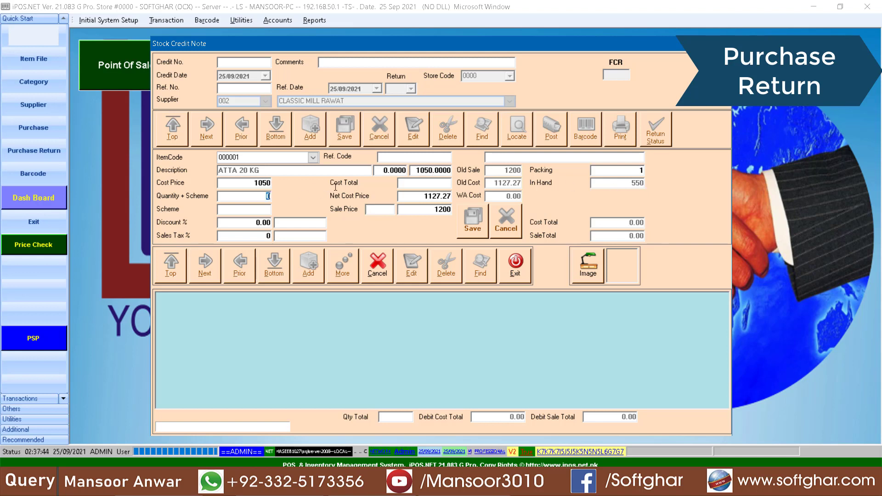
type("50")
key("Return")
key("Return")
key("Return")
key("Return")
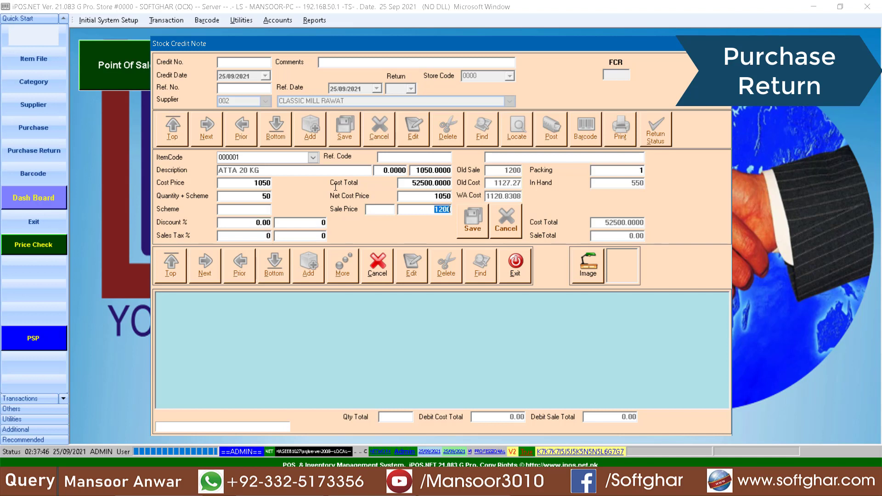
key("Return")
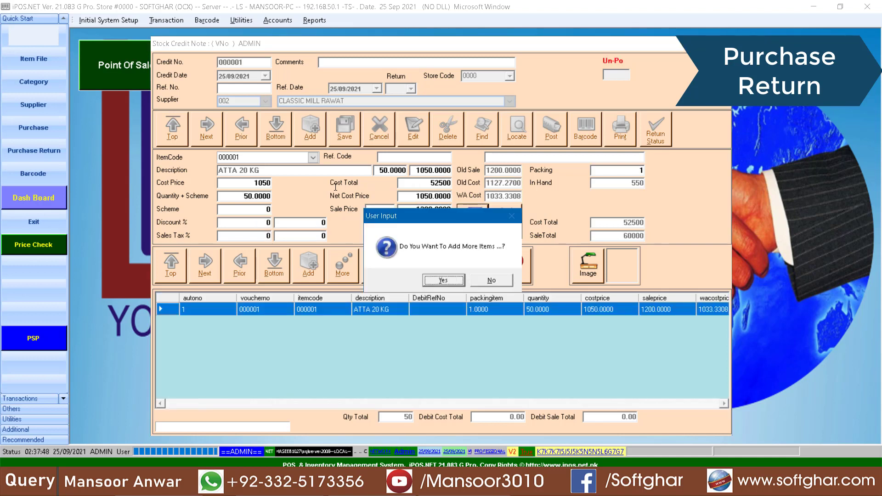
key("Tab")
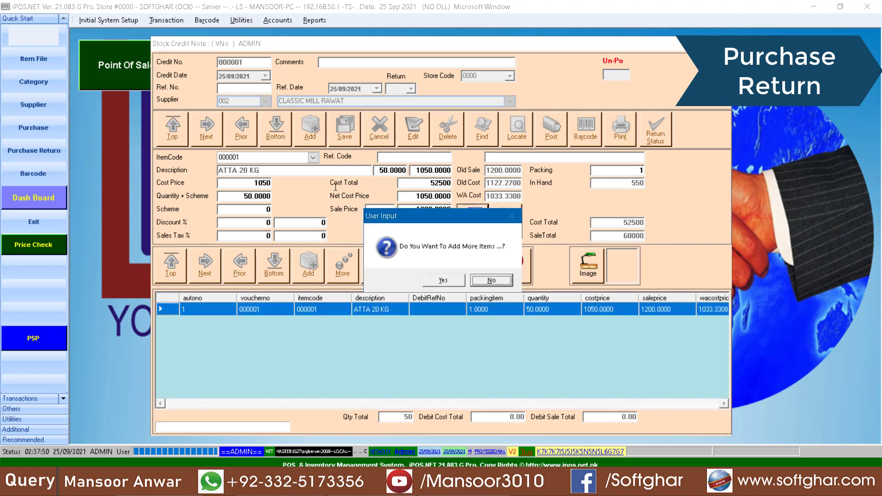
key("Return")
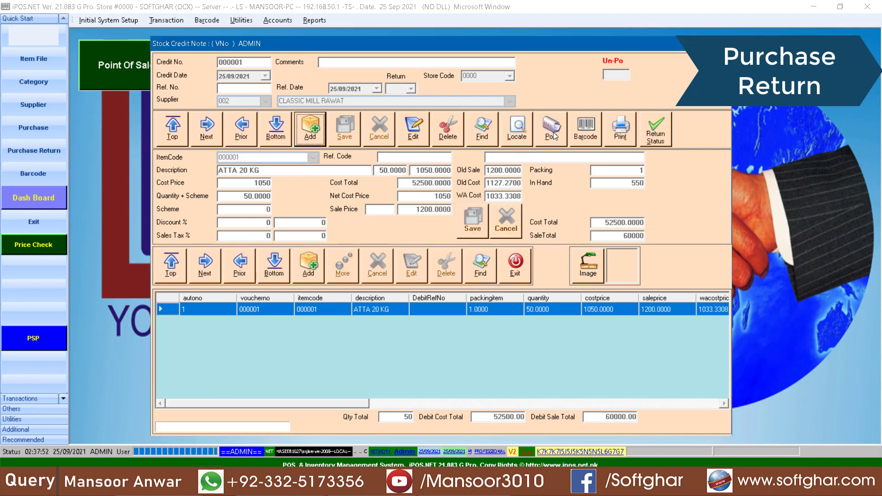
left_click(554, 135)
Post the credit note and verify item 000001 now shows 500 in hand
left_click(446, 280)
left_click(513, 287)
left_click(515, 266)
left_click(50, 53)
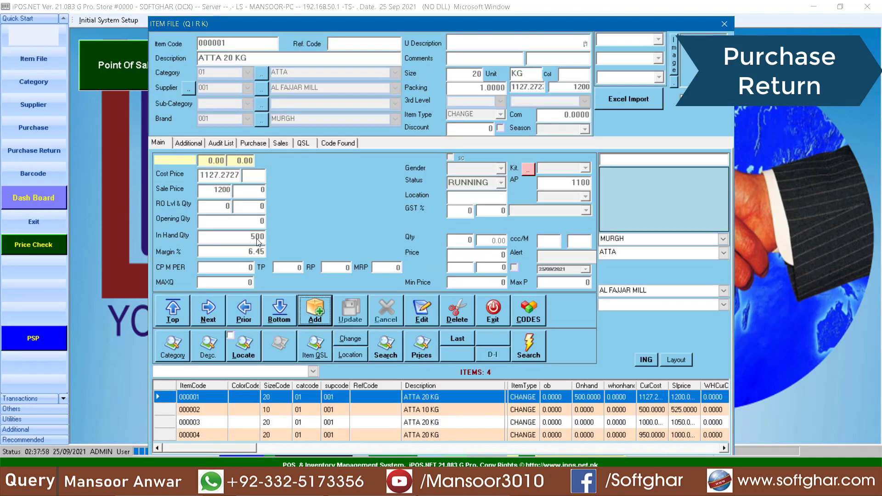
left_click(495, 320)
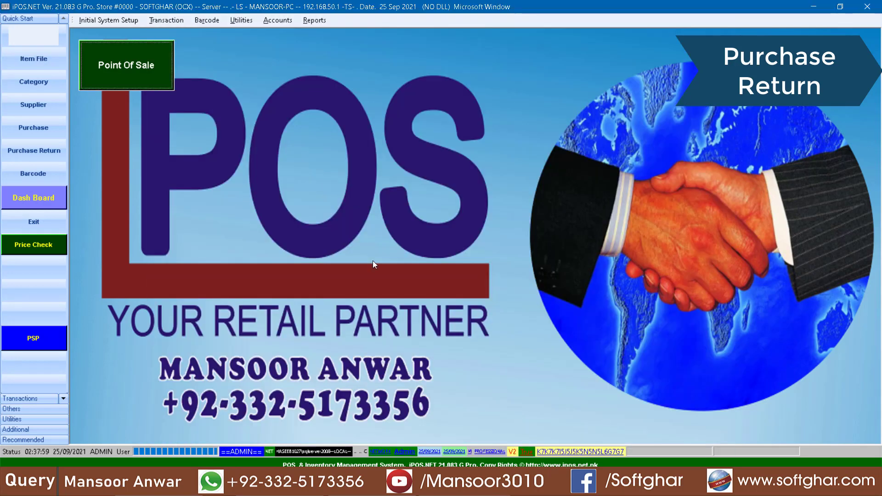
Reopen the stock credit note to review the 50 ATTA 20 KG return, then close it
left_click(165, 20)
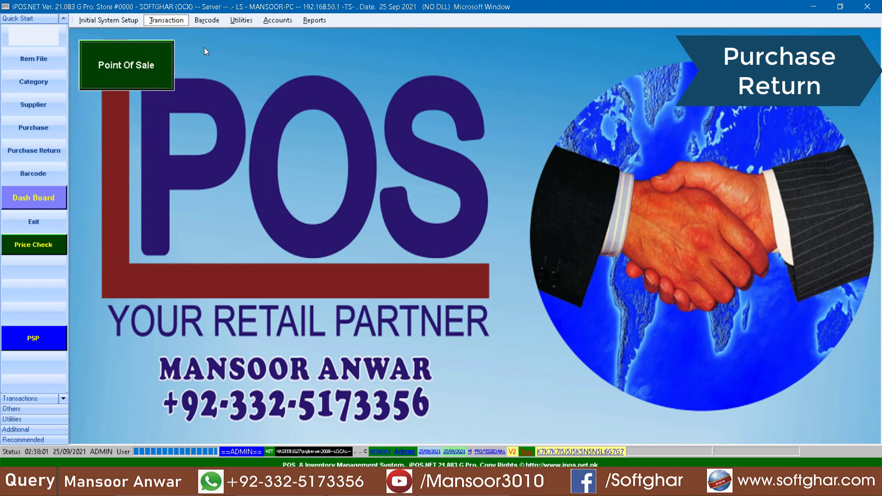
left_click(204, 48)
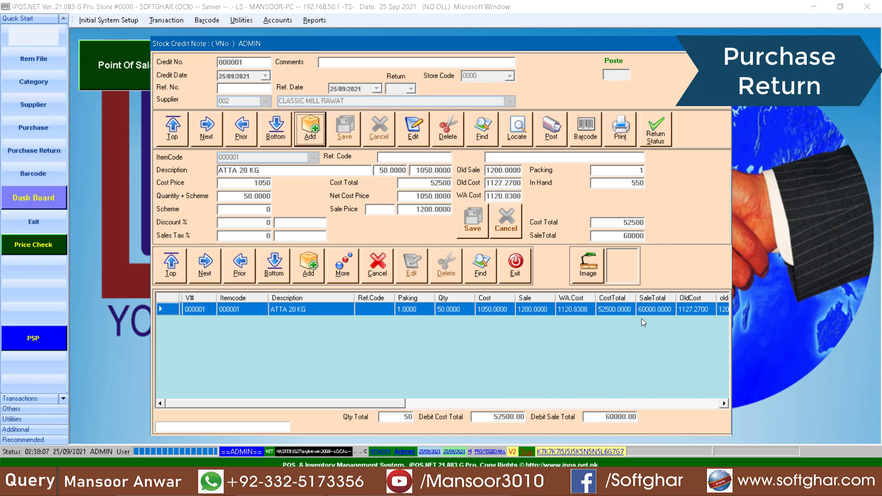
left_click(515, 264)
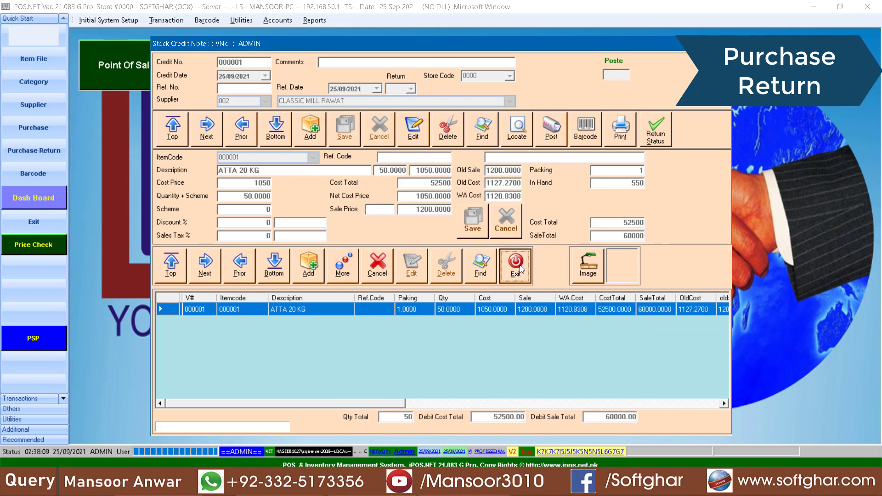
left_click(183, 21)
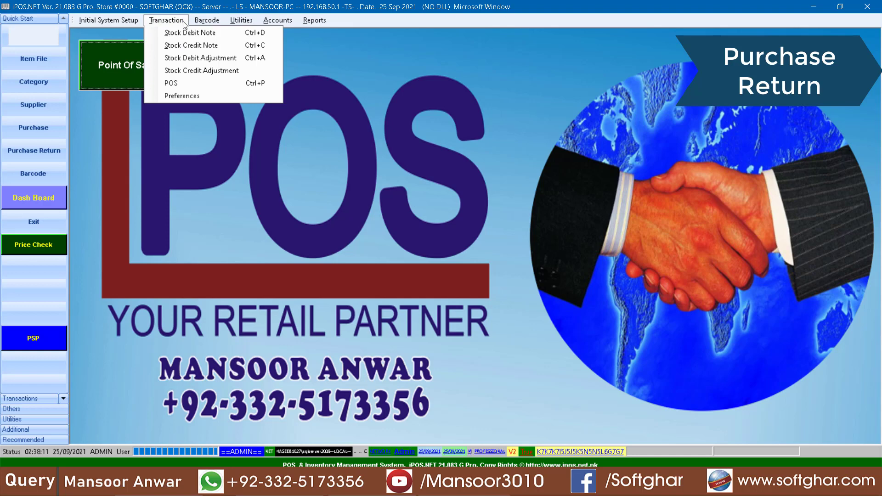
Log in to the Point of Sale as user POS and start an item search for AT
left_click(181, 85)
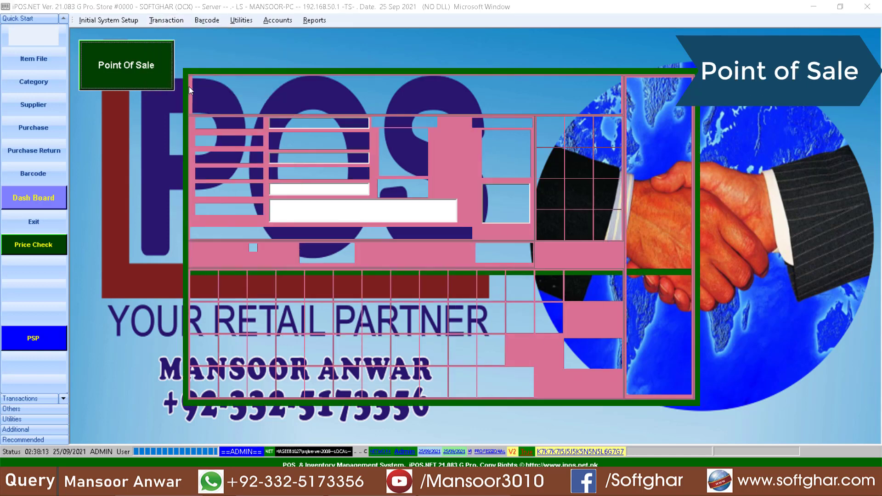
left_click(658, 91)
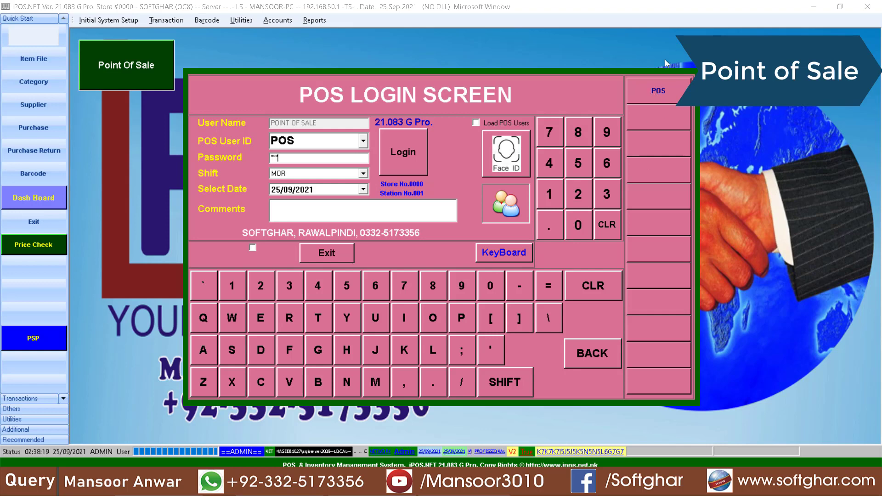
left_click(401, 168)
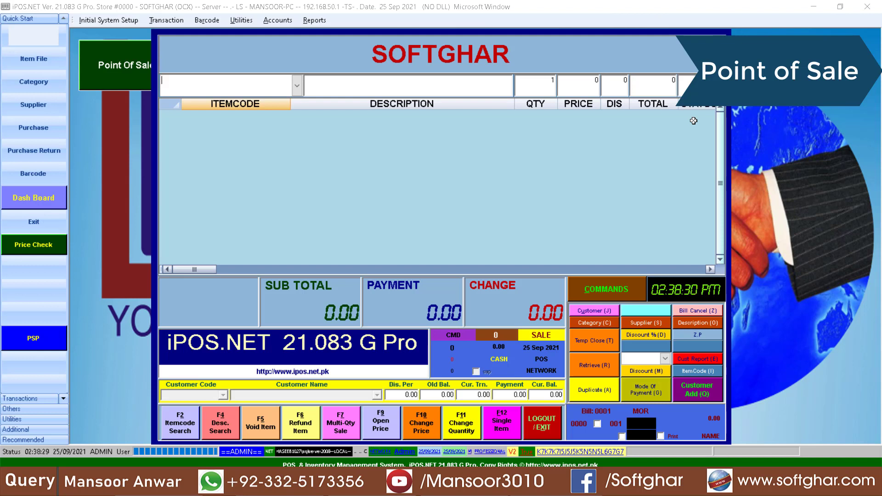
type("ATTA 20 KG")
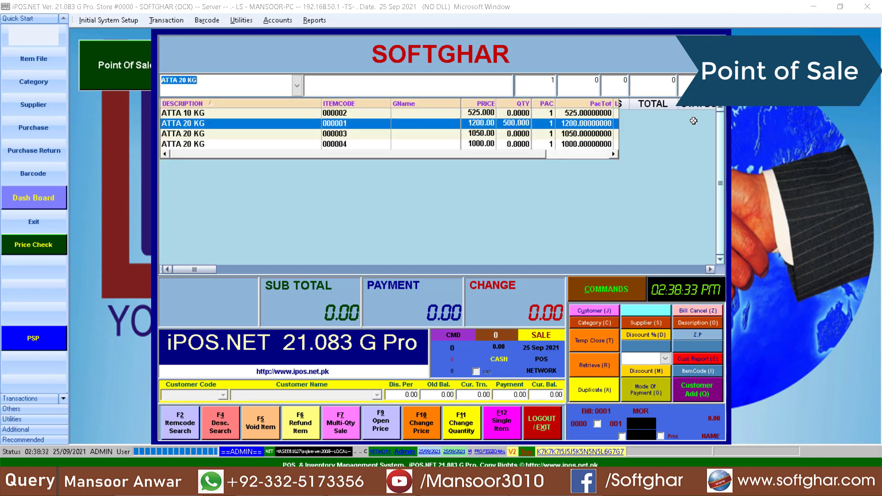
Add 30 × ATTA 20 KG (item 000001) at 1180 each to the bill
left_click(478, 134)
left_click(480, 125)
left_click(483, 125)
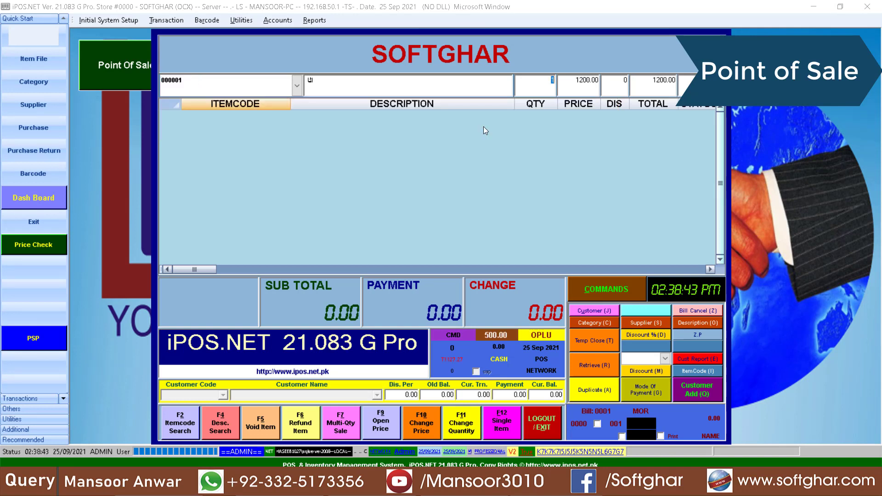
type("30")
key("Return")
type("1180")
key("Return")
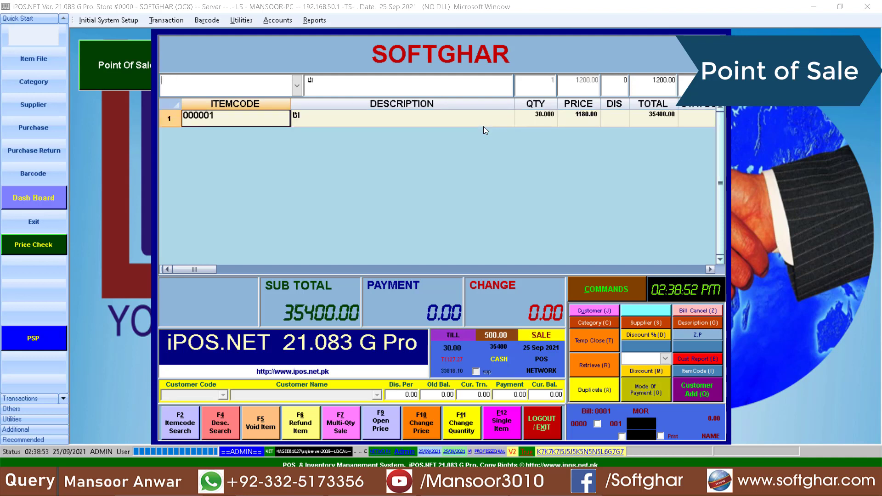
Take 36000 cash with salesman SELF and finalise the 35400 sale
key("Return")
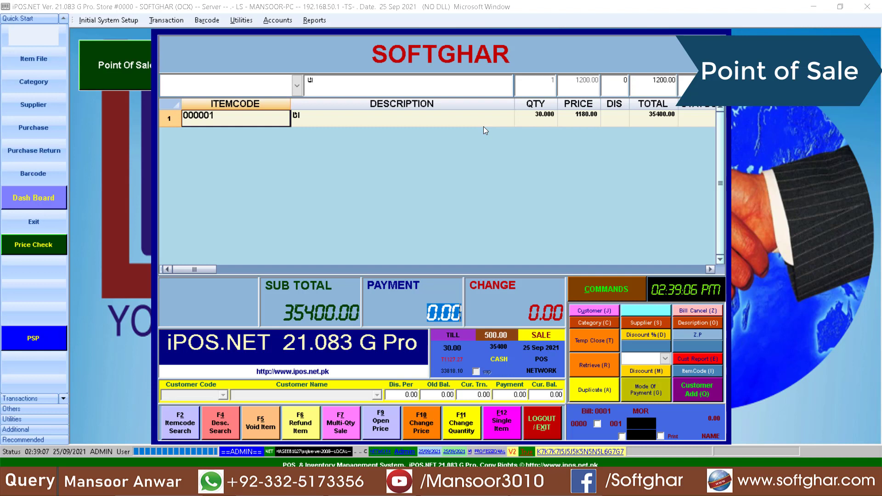
type("36000")
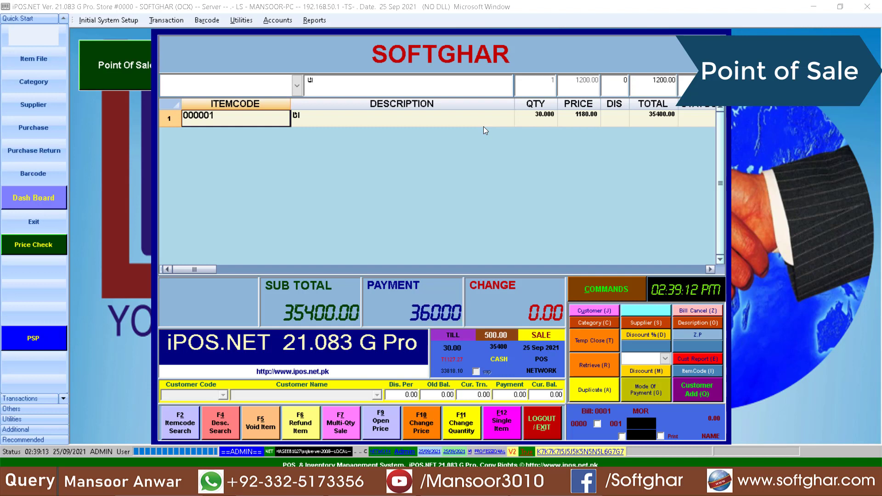
key("Return")
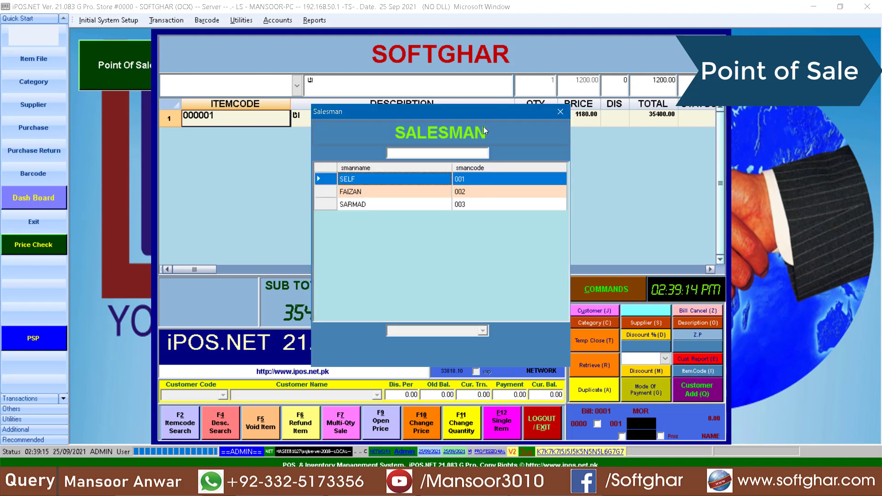
key("Down")
key("Down")
key("Up")
key("Up")
key("Down")
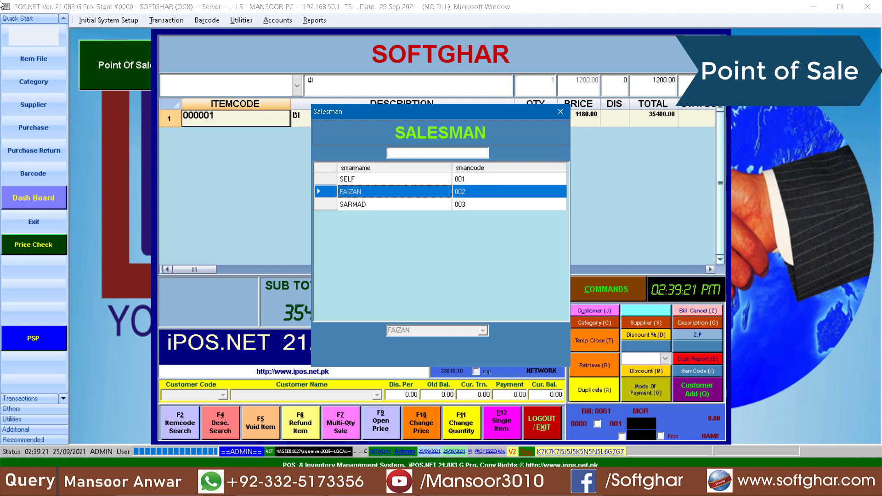
key("Down")
key("Up")
key("Up")
key("Return")
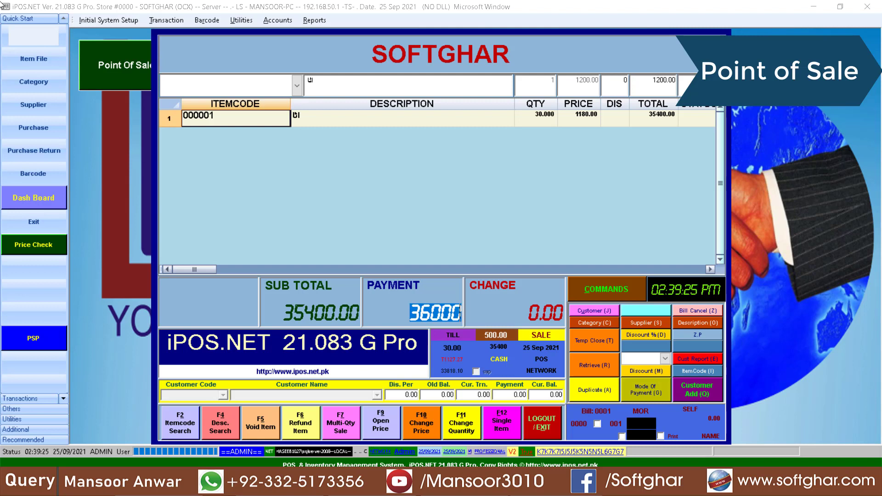
key("Return")
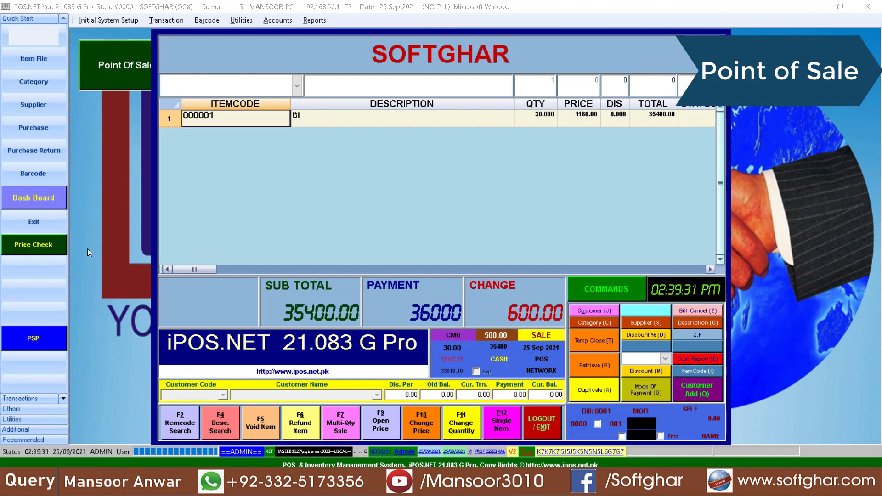
Preview the completed bill and open the RPTBILLU.rpt report
left_click(595, 391)
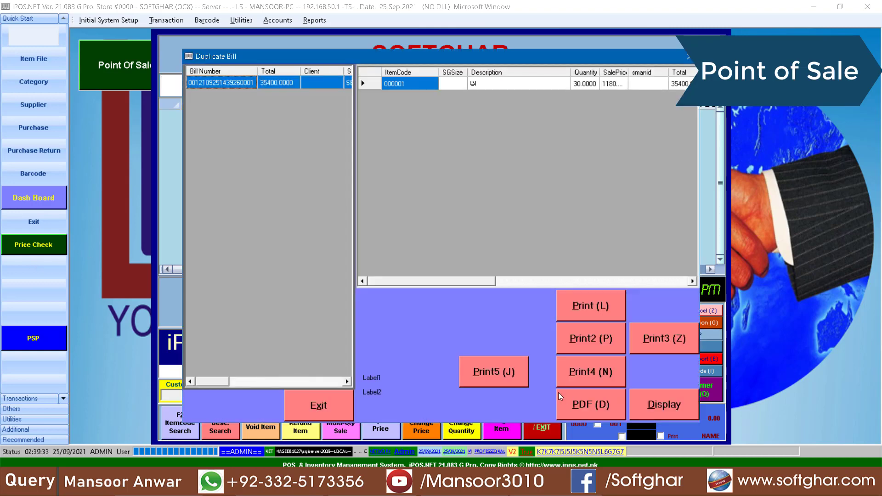
left_click(665, 406)
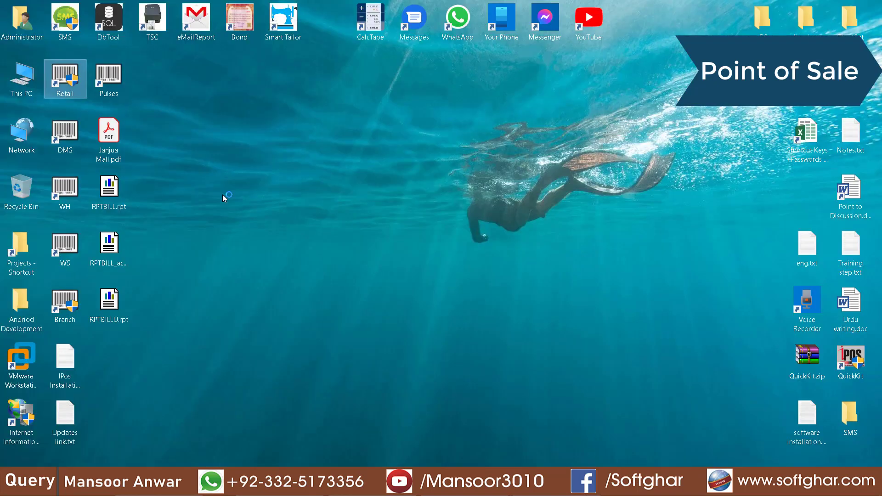
double_click(119, 307)
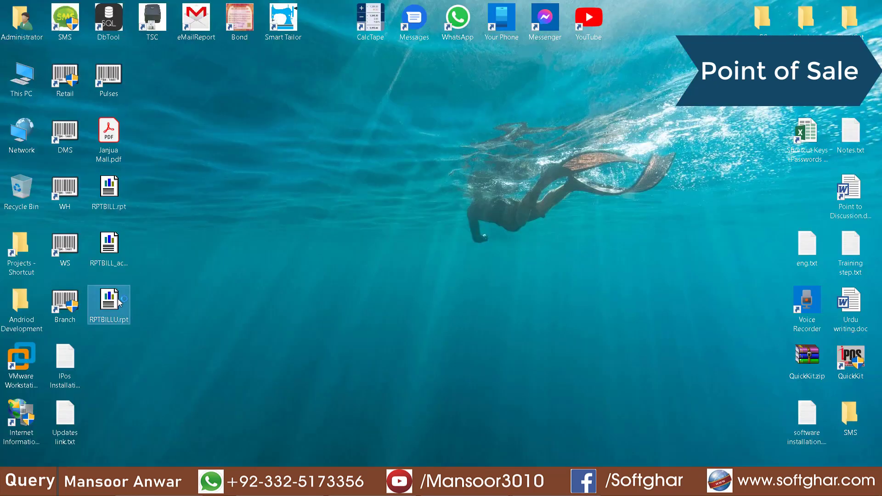
Enter the database password to load the RPTBILLU.rpt bill report
type("123456789")
key("Return")
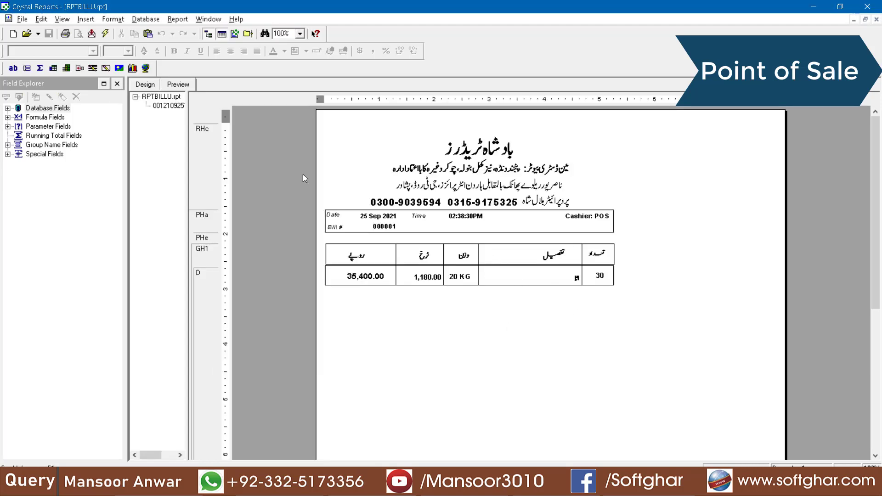
scroll(532, 230, "down", 8)
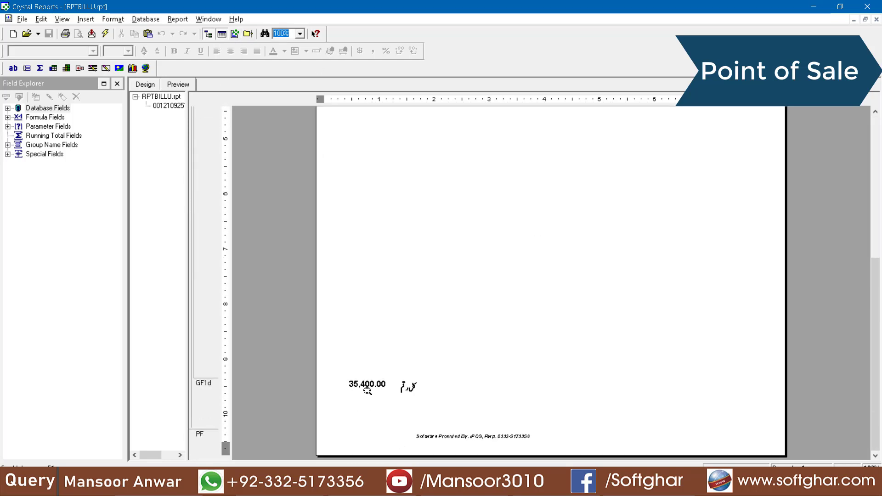
scroll(483, 388, "up", 8)
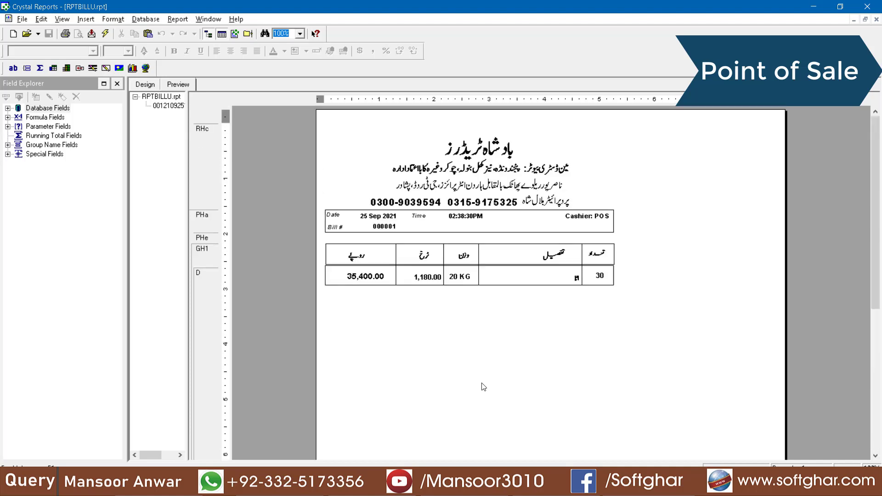
Set the report's printer to Microsoft Print to PDF, keeping A5 paper
left_click(23, 20)
left_click(46, 146)
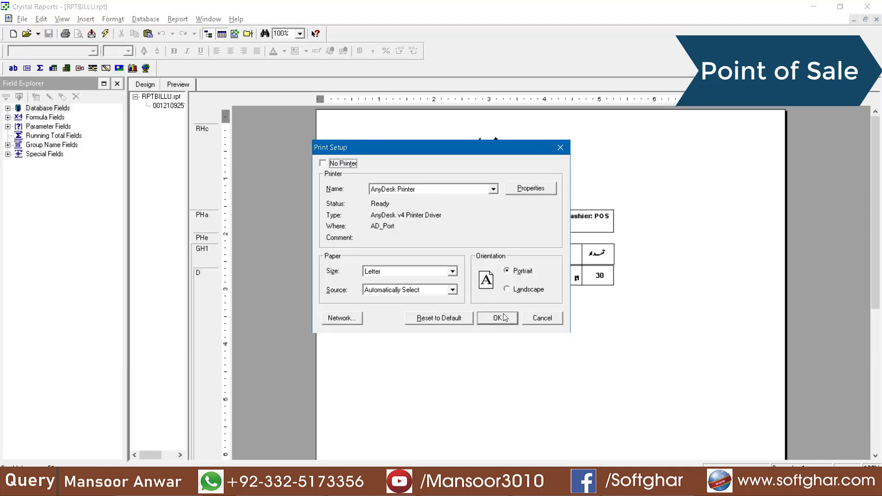
left_click(401, 273)
left_click(469, 190)
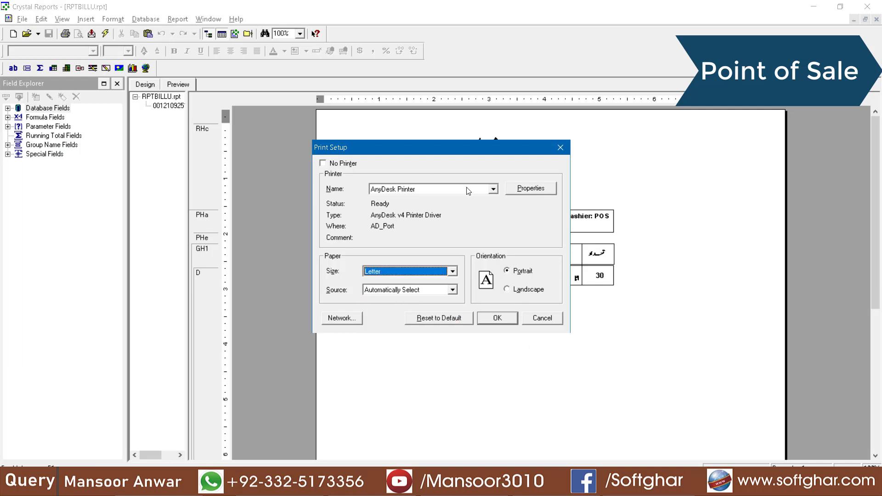
left_click(461, 188)
left_click(414, 214)
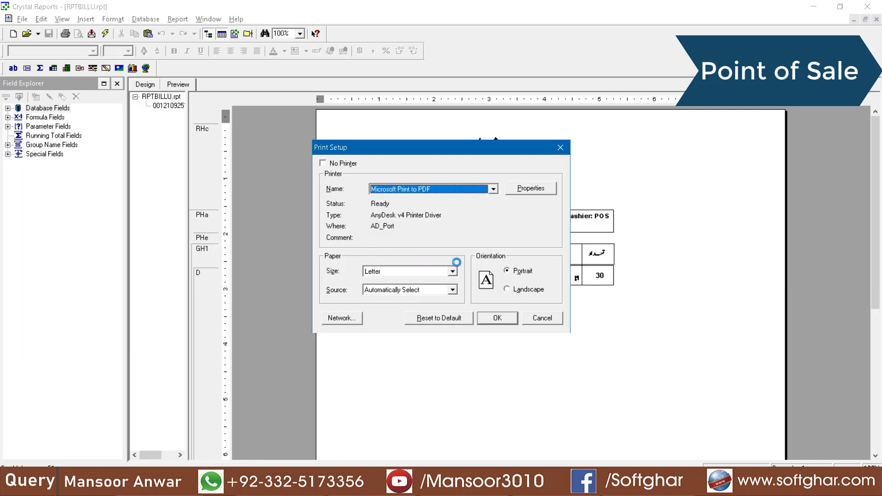
left_click(498, 318)
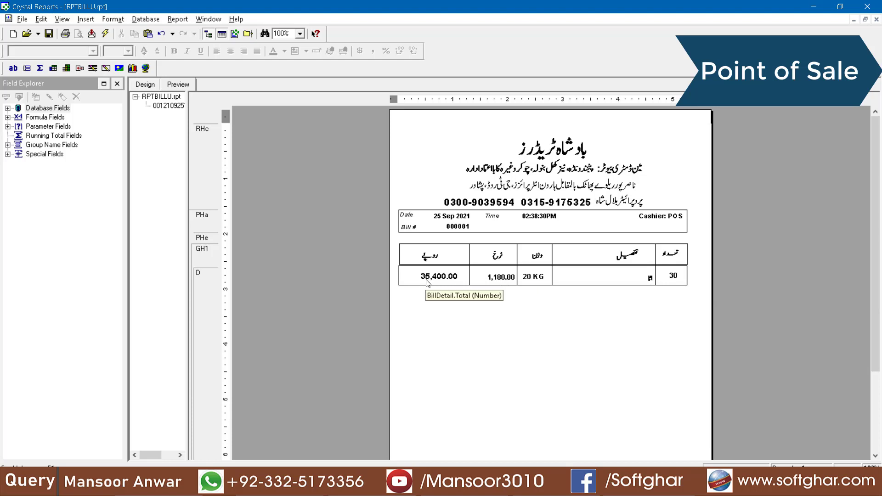
Save the edited bill report and close the POS bill preview
scroll(549, 286, "down", 2)
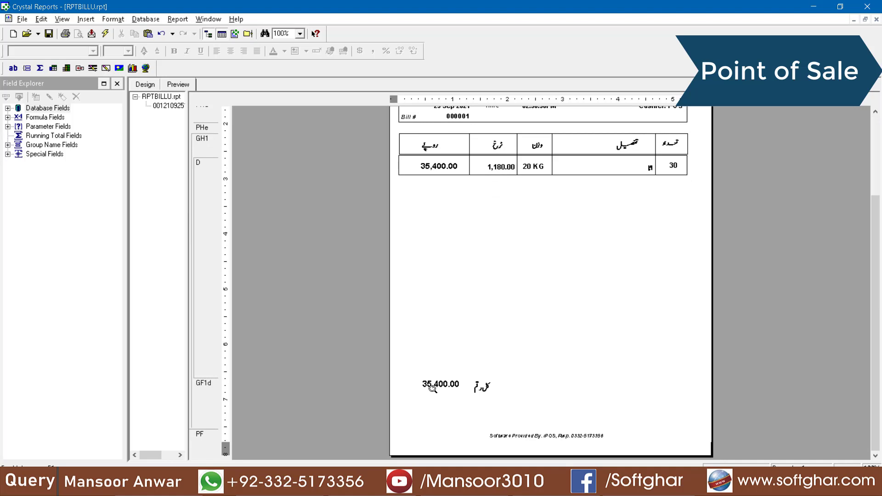
left_click(49, 35)
left_click(528, 487)
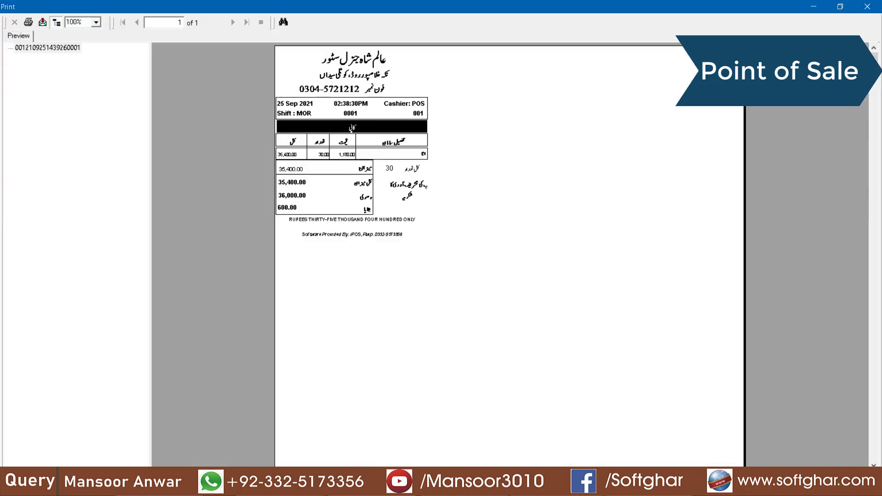
left_click(872, 7)
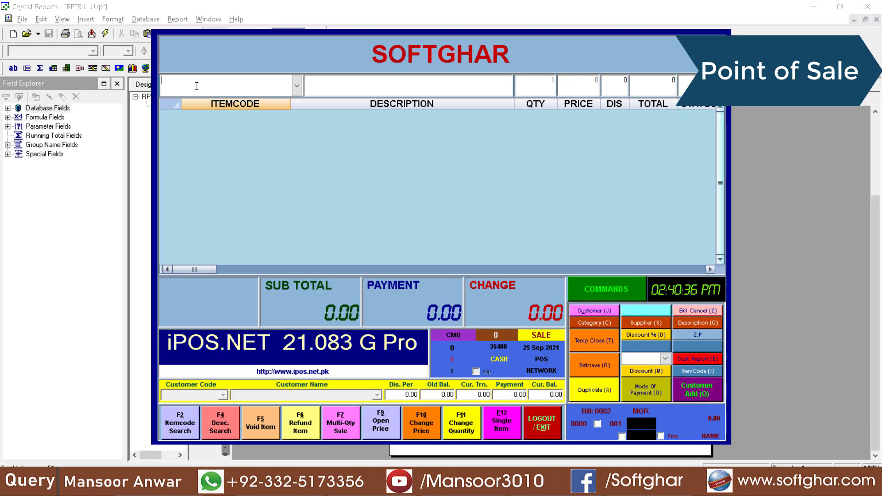
Return to the POS screen and preview the receipt of the 35,400 bill
type("ATTA 20 KG")
key("Down")
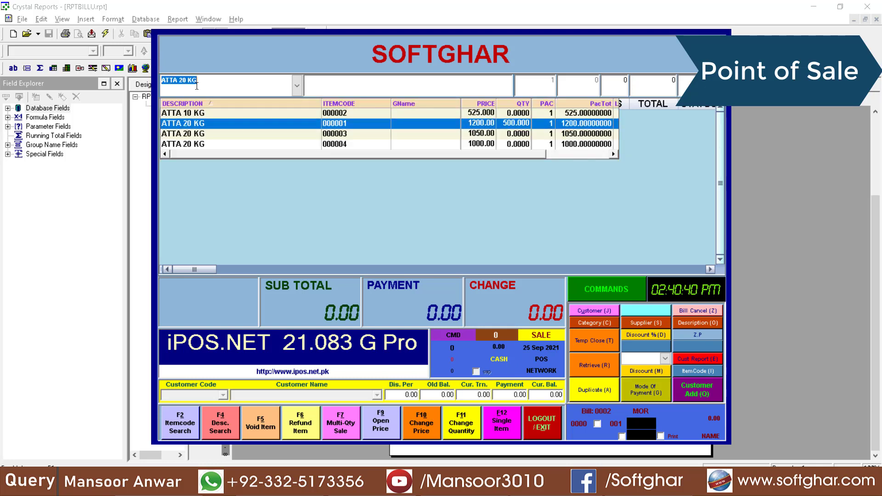
left_click(510, 487)
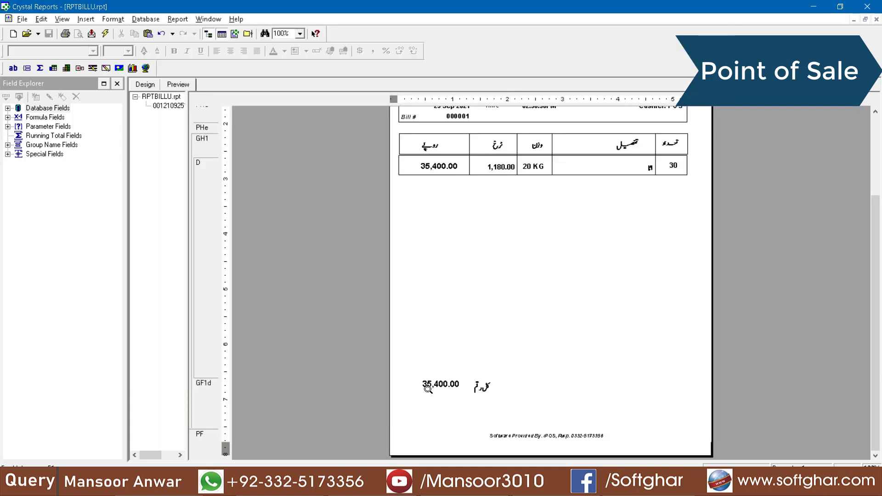
left_click(455, 487)
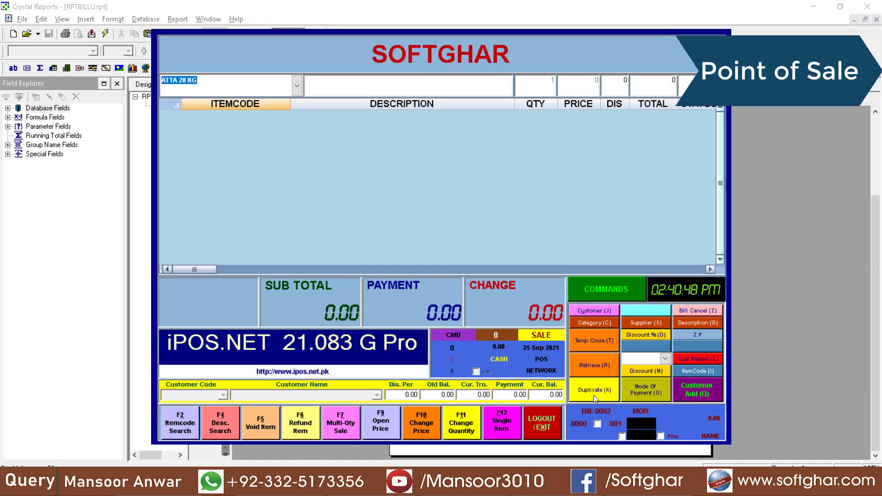
left_click(577, 392)
left_click(651, 404)
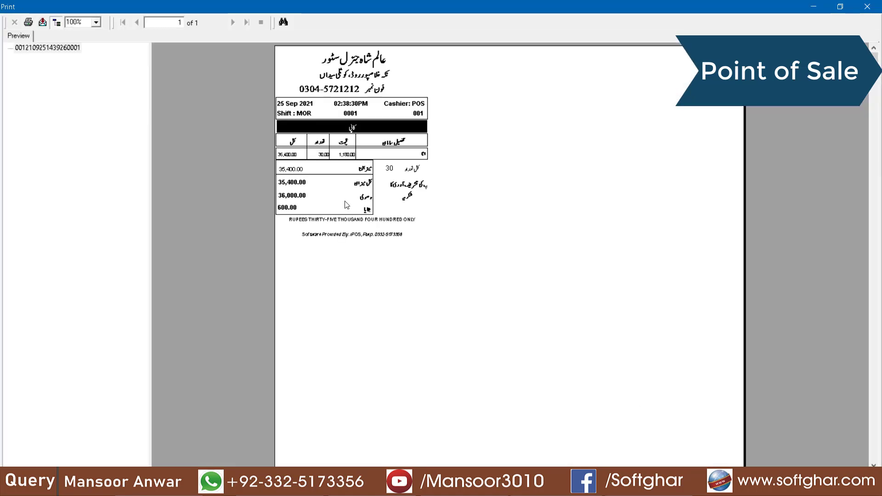
Inspect the receipt's 35,400.00 total, 36,000.00 received and 600.00 change, then close it
left_click(361, 186)
left_click(296, 186)
left_click(368, 198)
left_click(283, 199)
left_click(366, 210)
left_click(292, 210)
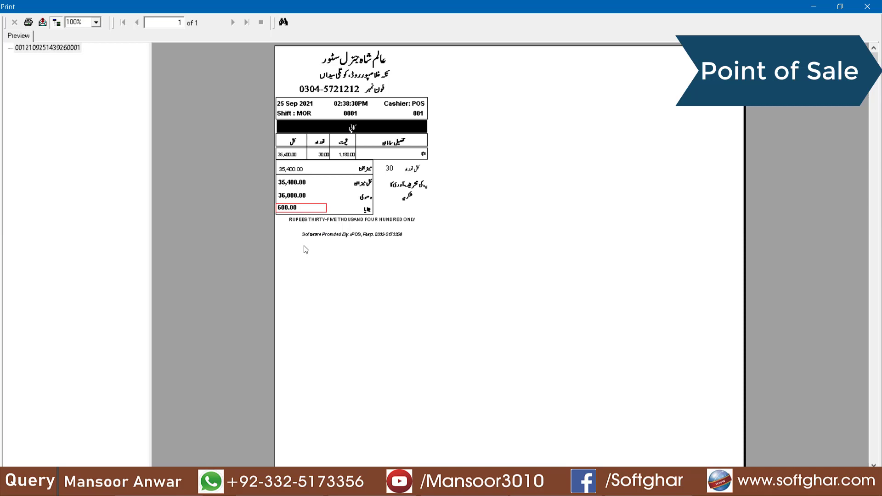
left_click(867, 7)
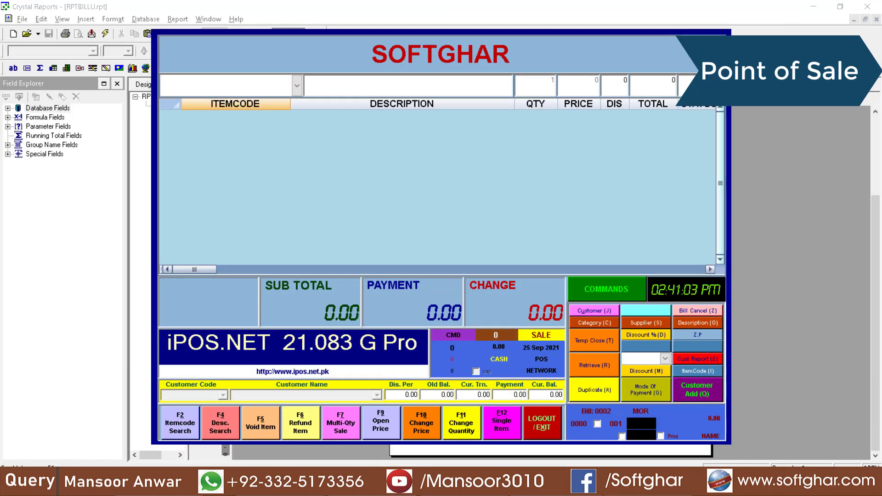
Add 50 × ATTA 20 KG at 1210 each to a new bill
type("ATTA 10 KG")
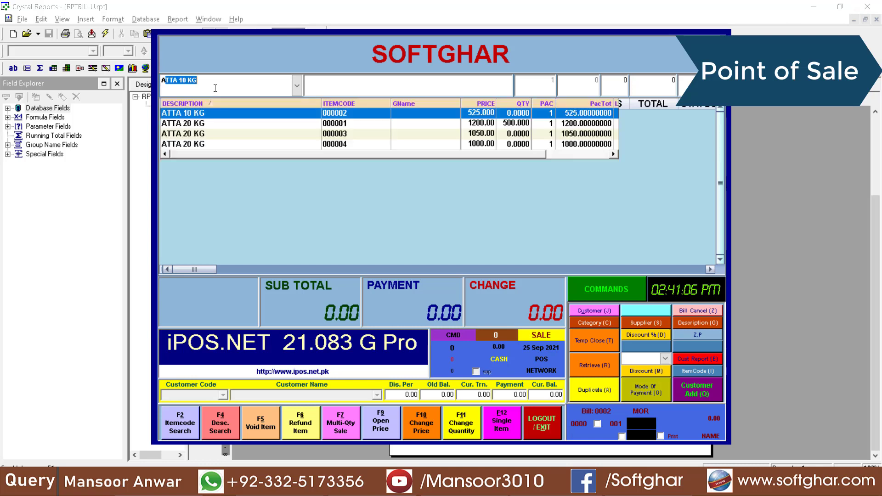
key("Down")
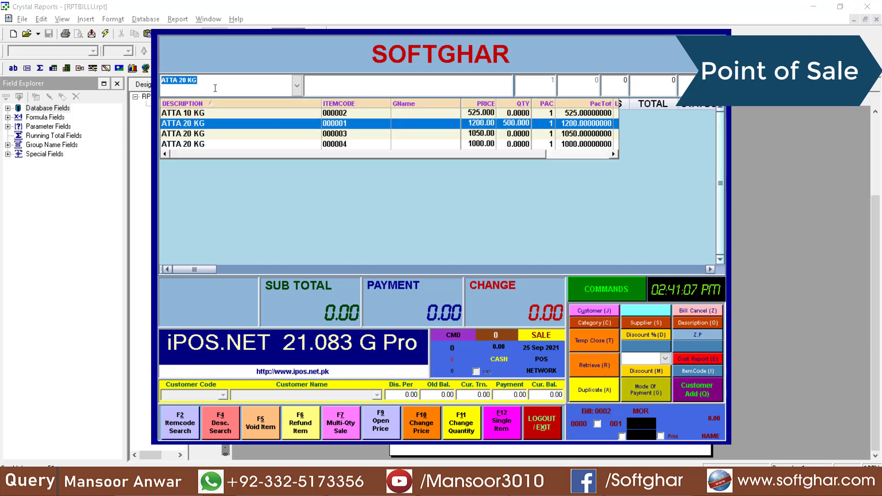
key("Return")
type("50")
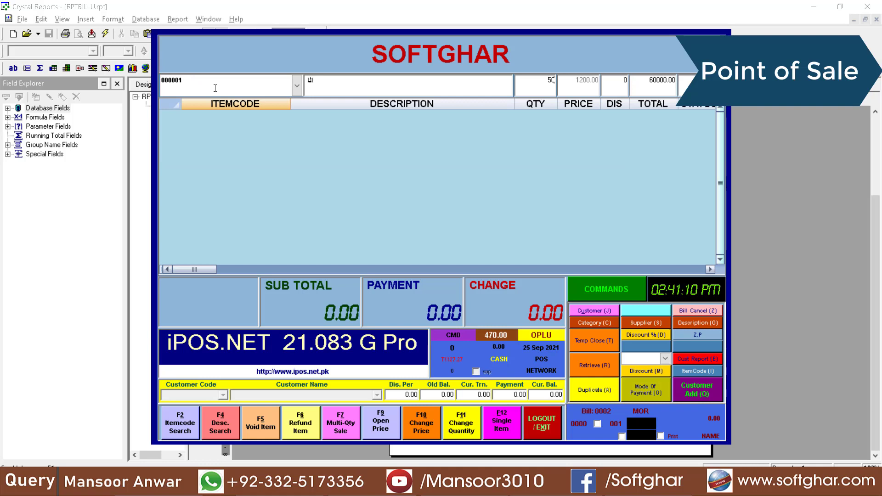
key("Return")
type("1210")
key("Return")
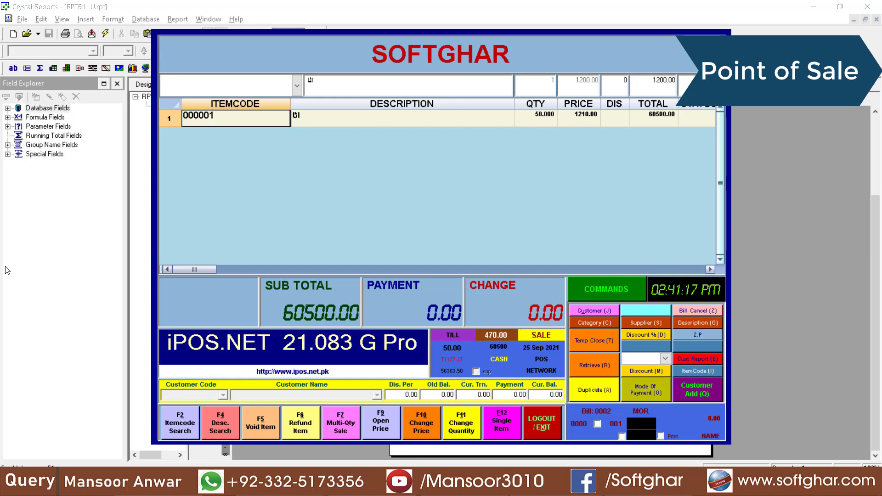
Assign customer HAMAD CASH & CARRY to the bill
left_click(583, 311)
left_click(398, 83)
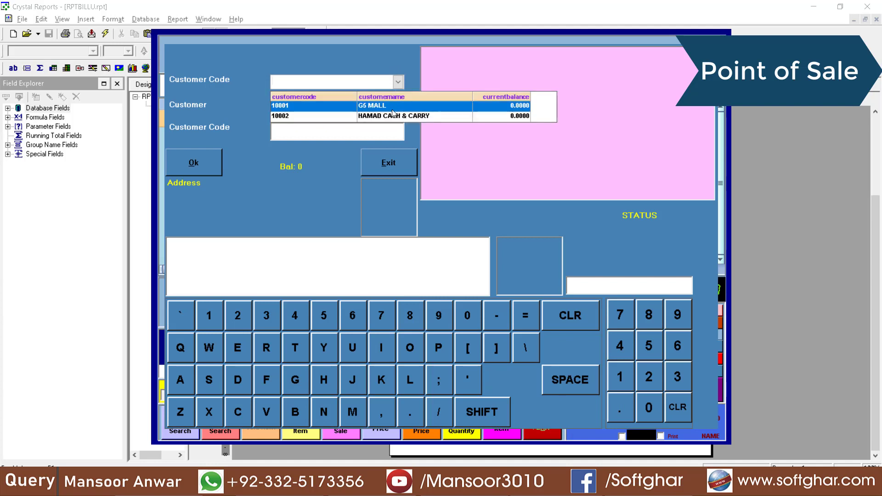
left_click(393, 115)
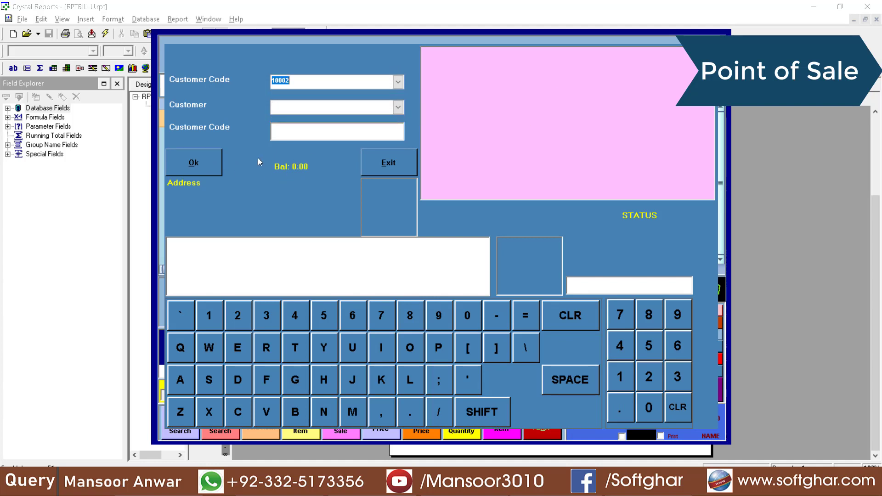
left_click(205, 158)
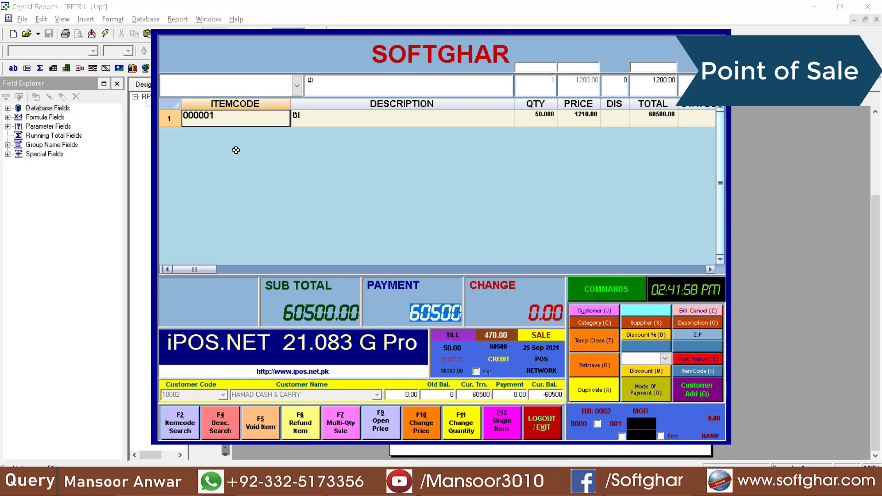
Choose the third salesman, take 25000 cash, and save the remainder as credit
key("Return")
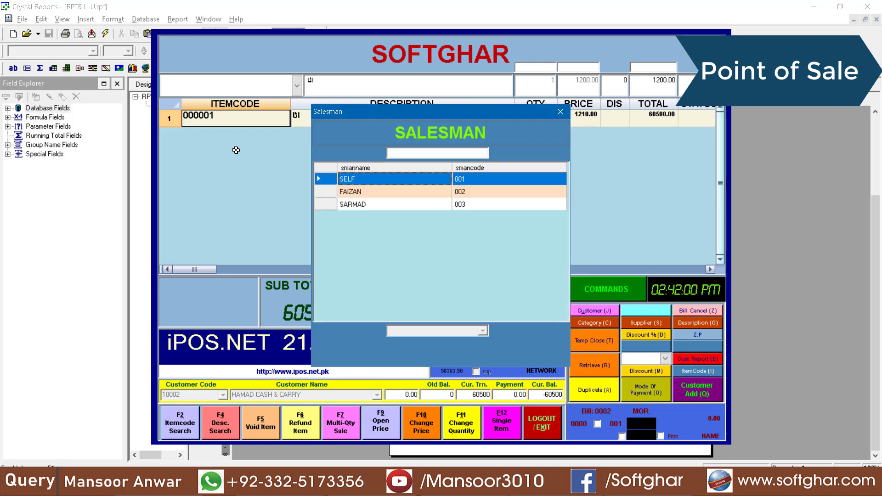
key("Down")
key("Down")
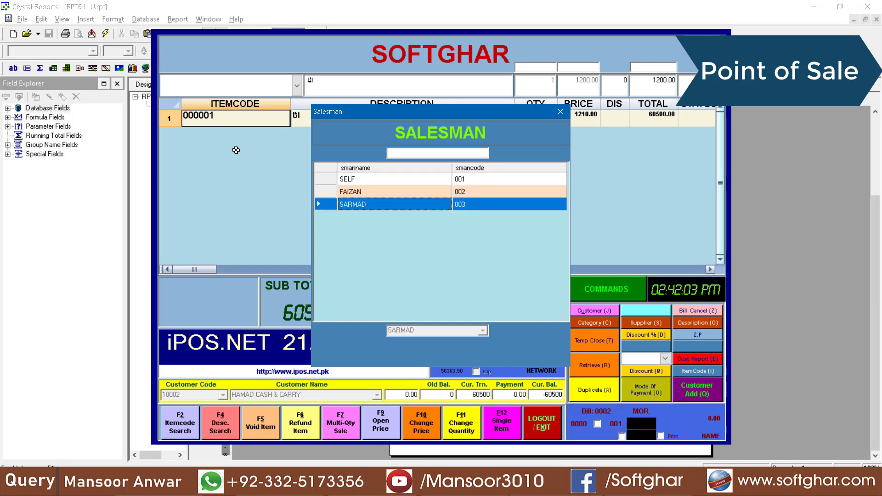
key("Return")
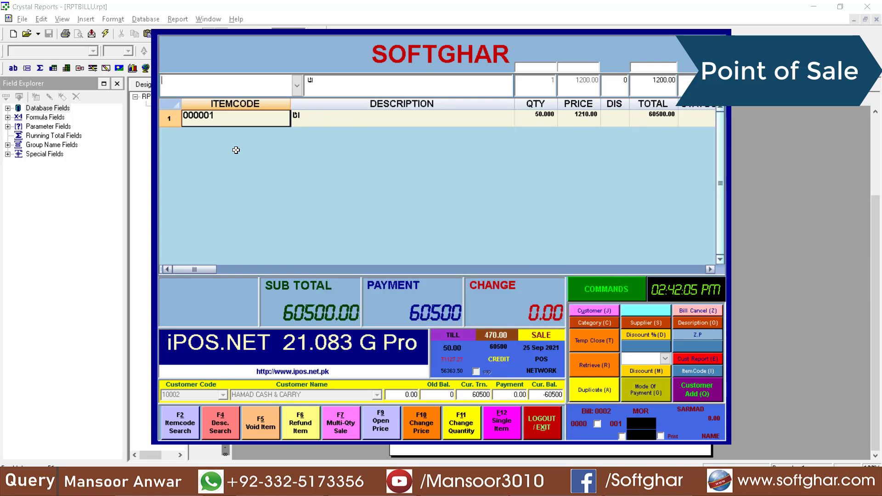
key("Return")
key("Return")
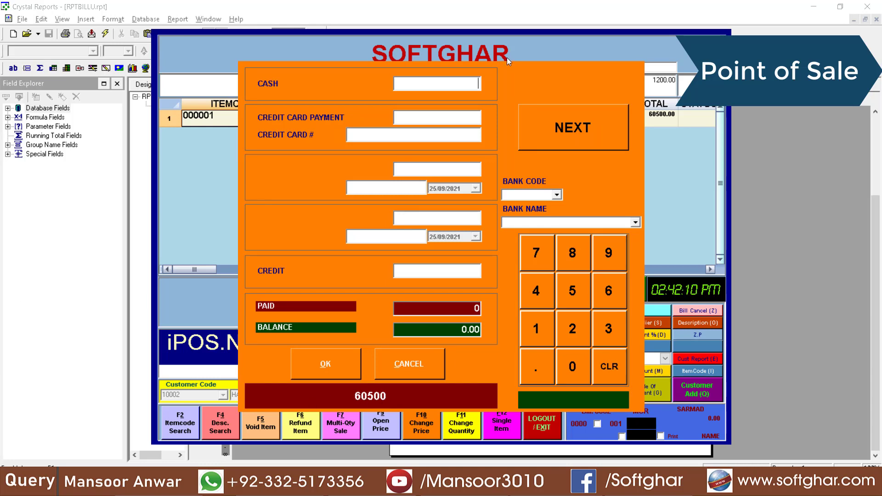
type("25000")
key("Return")
key("Return")
key("Return")
key("Return")
key("Return")
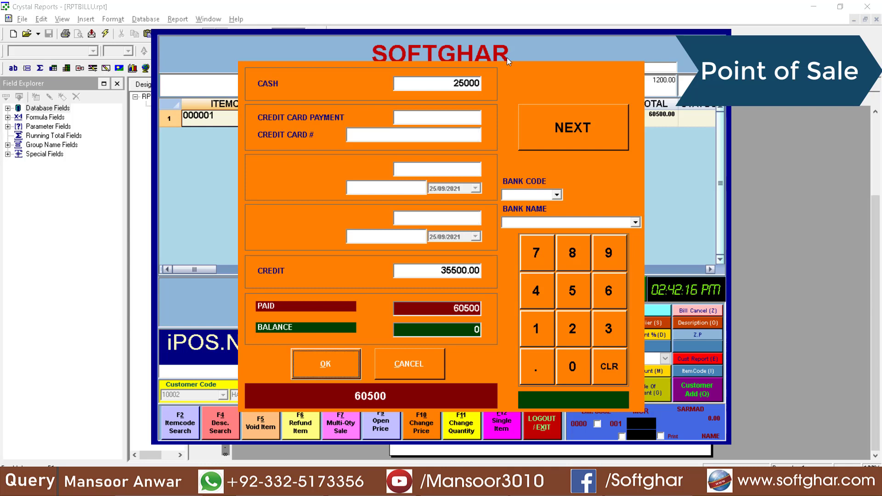
key("Return")
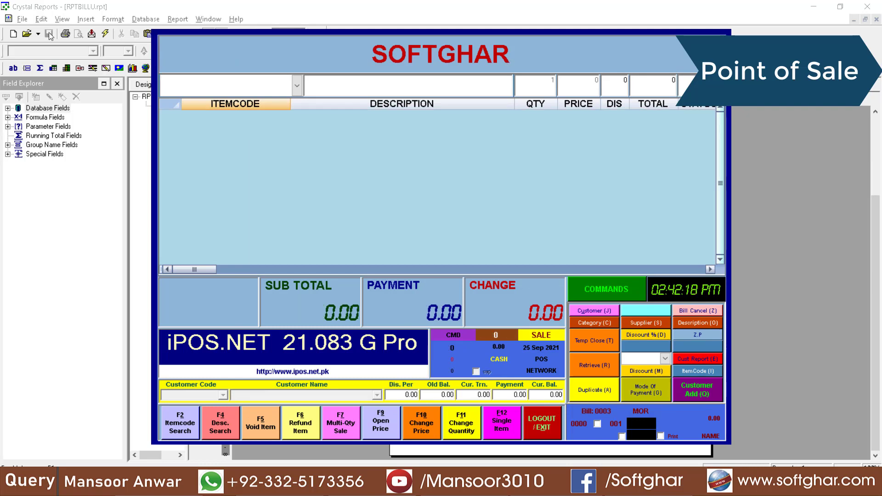
Display the 60,500.00 bill report and select its 35,500.00 balance, customer code/name and Urdu name fields
left_click(596, 395)
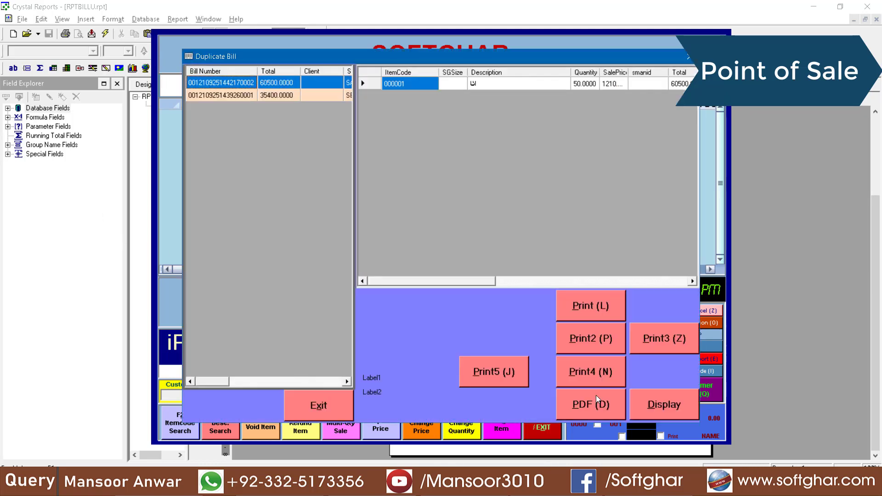
left_click(643, 406)
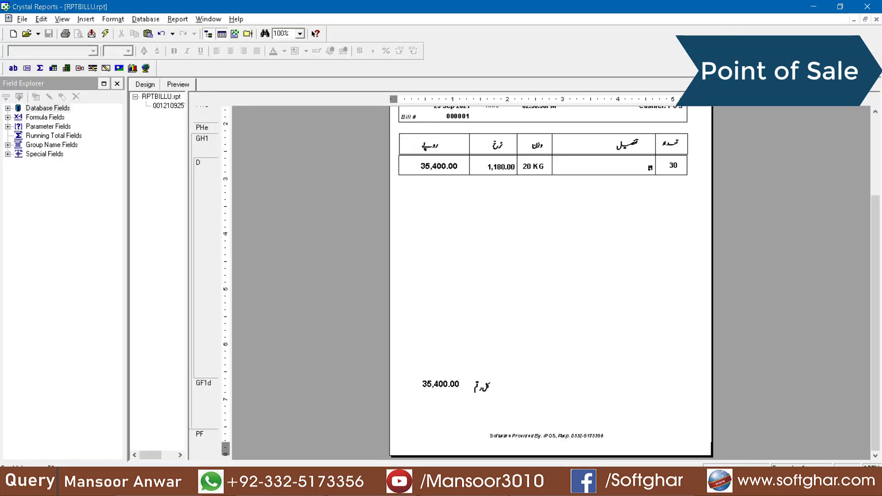
scroll(501, 309, "up", 3)
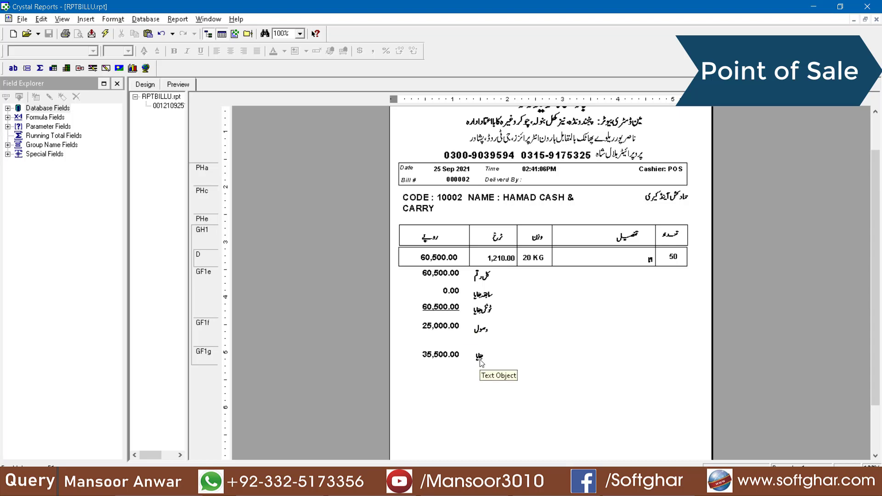
left_click(444, 358)
scroll(467, 383, "down", 3)
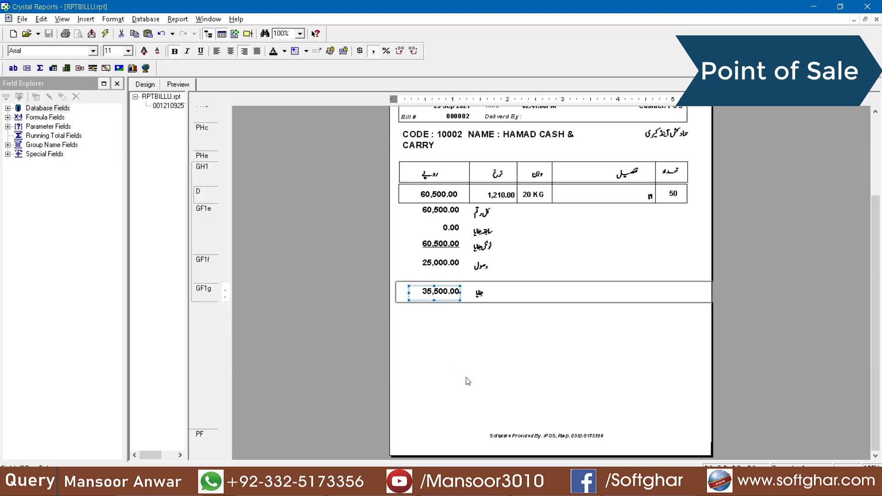
scroll(467, 383, "up", 5)
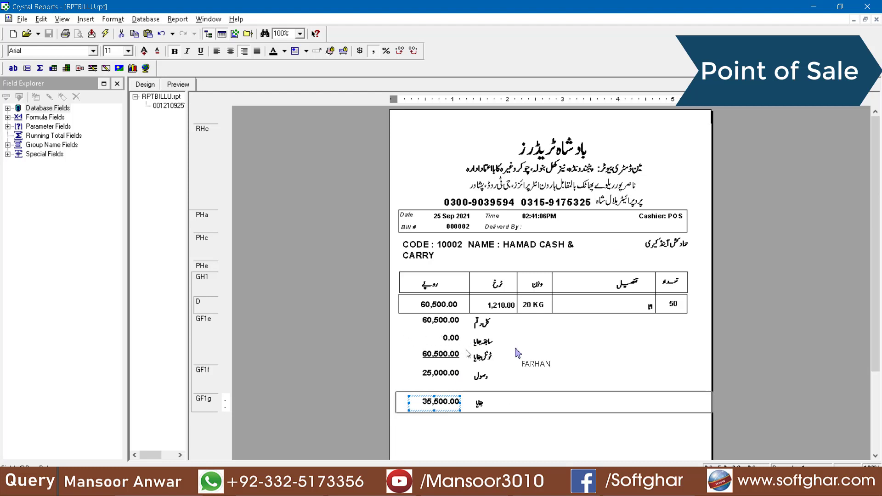
left_click(532, 249)
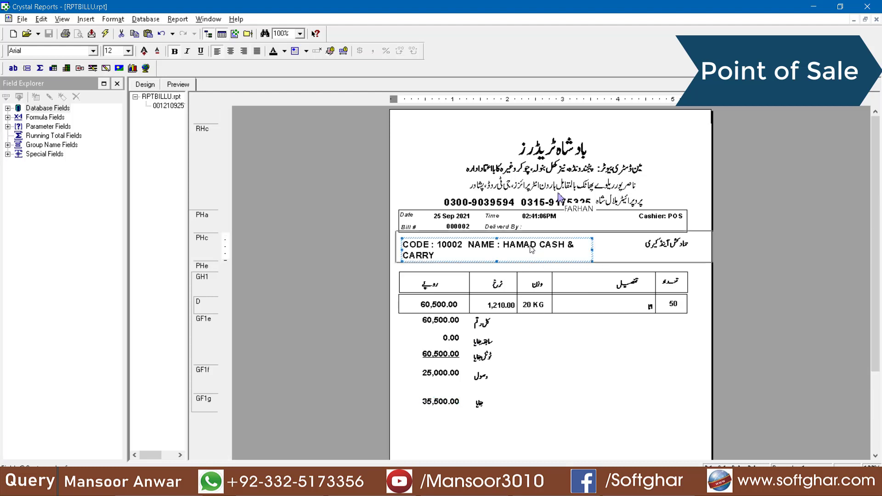
left_click(675, 247)
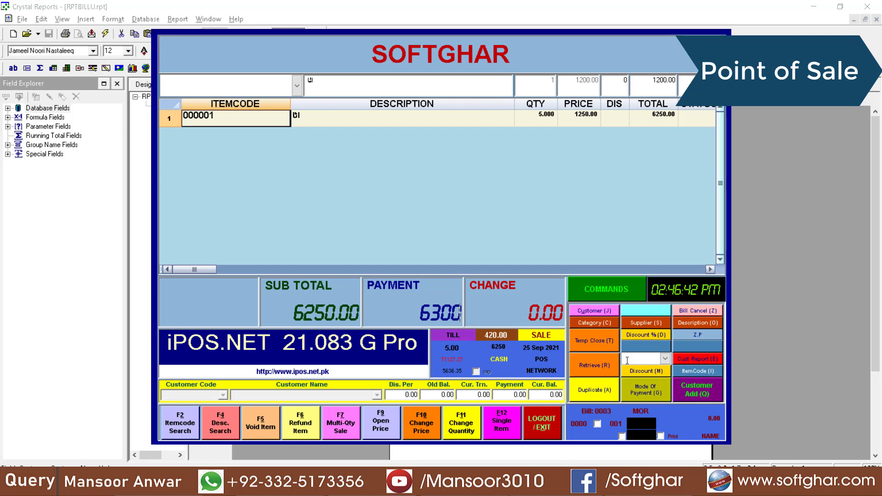
Apply a 50 discount, take 6500 cash for 300 change, and save with the second salesman
left_click(649, 372)
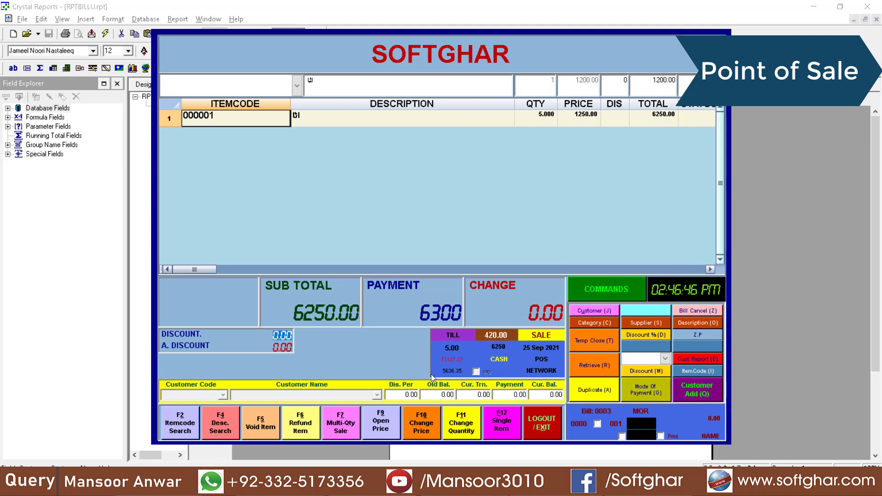
type("50")
key("Return")
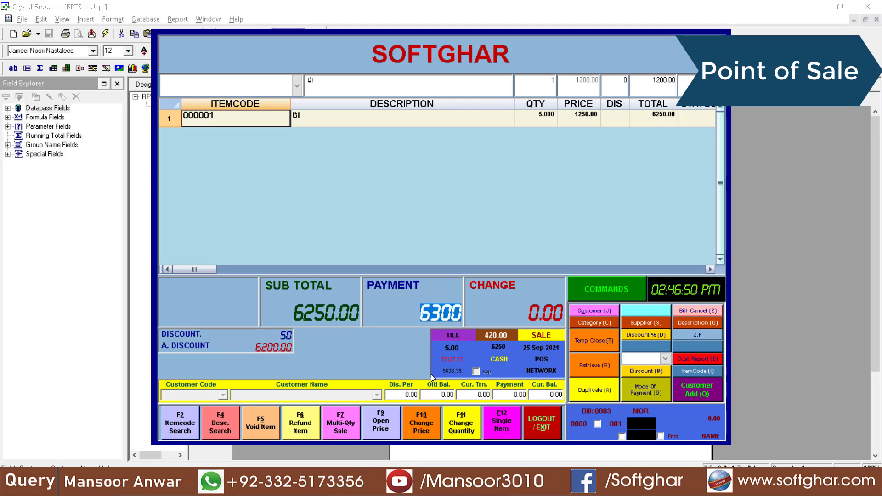
key("BackSpace")
type("6500")
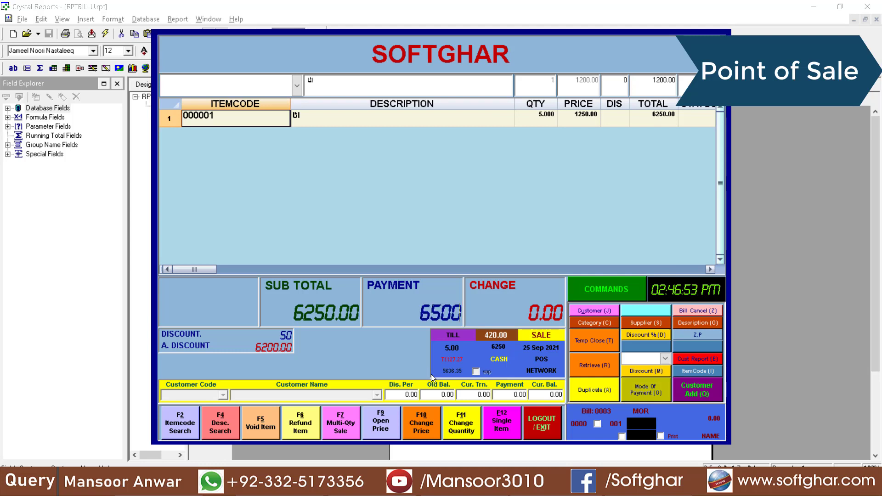
key("Return")
key("Down")
key("Return")
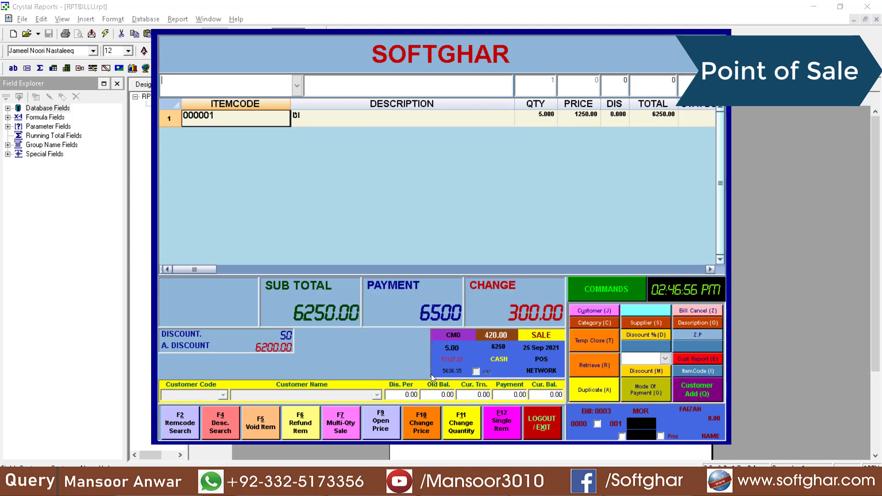
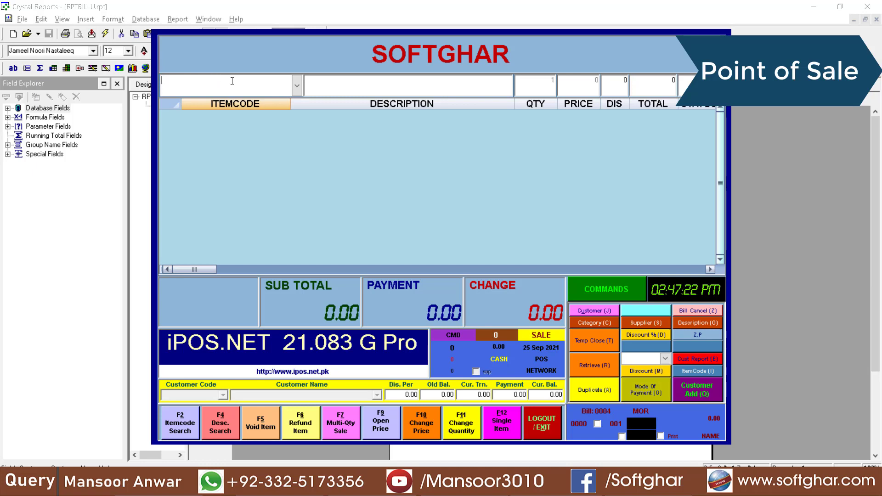
Add one ATTA 20 KG (000001) at 1200 to the bill
key("F4")
key("Down")
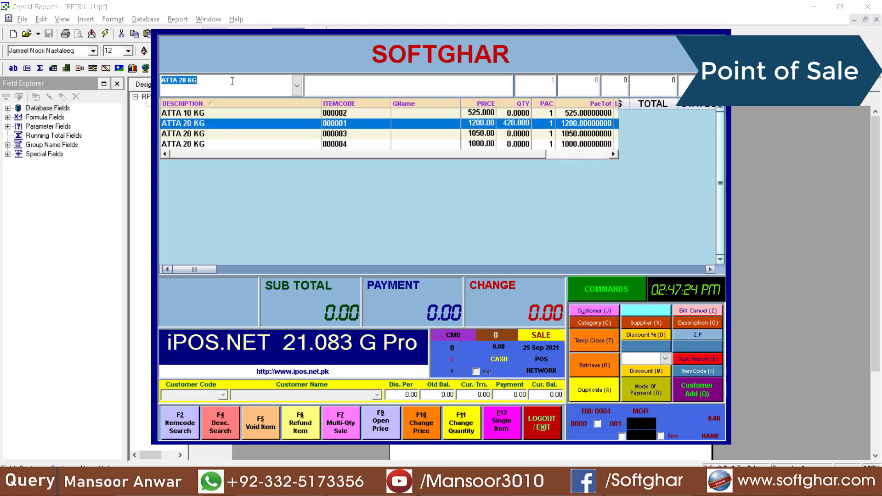
key("Return")
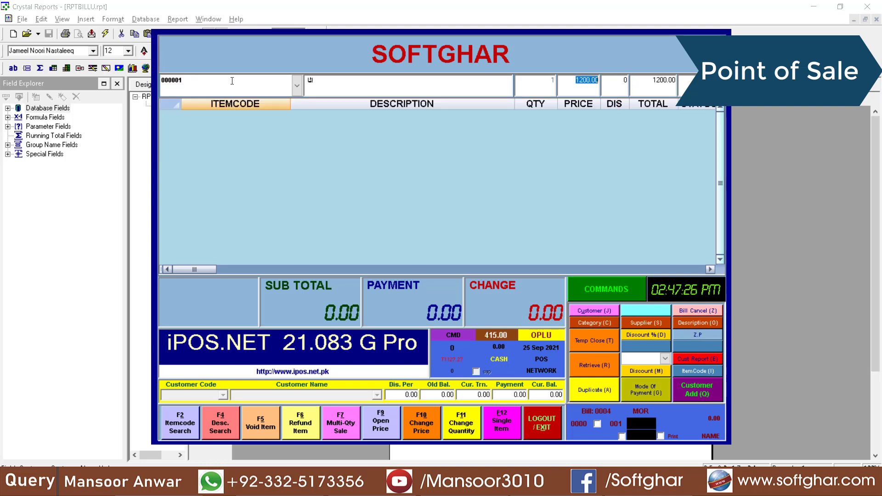
key("Return")
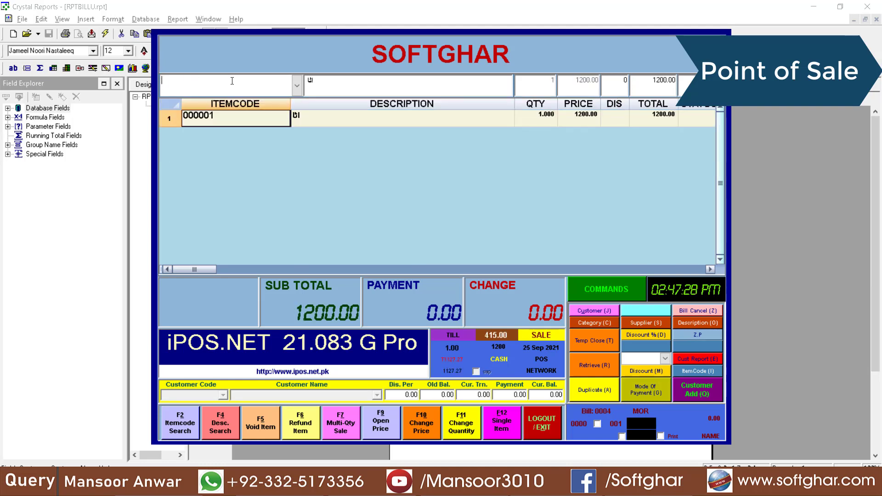
Add 60 ATTA 10 KG (000002) at 525, bringing the subtotal to 32700
key("F4")
key("Down")
key("Up")
key("Return")
type("60")
key("Return")
key("Return")
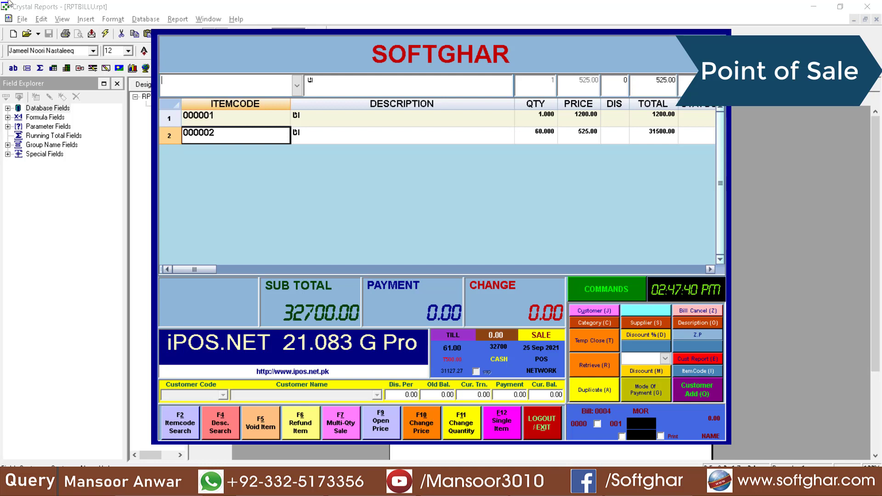
key("Return")
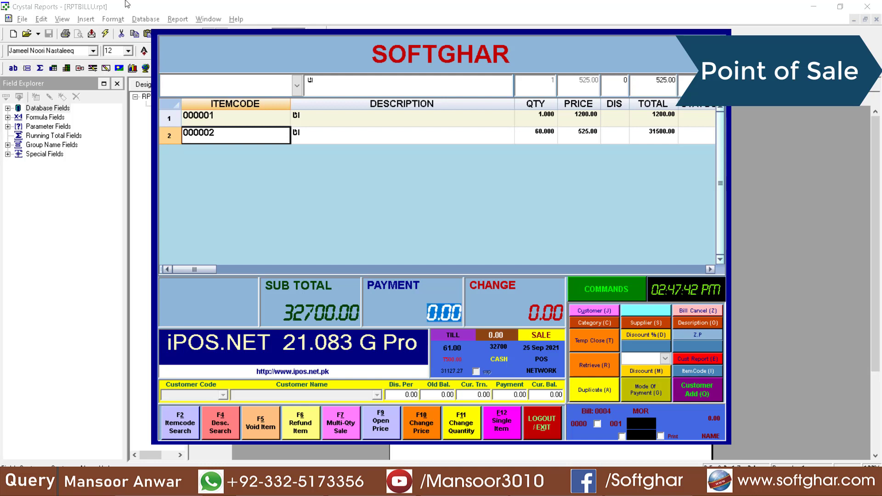
left_click(602, 343)
Assign a salesman and hold the 32700 bill as temporary bill 000001
left_click(381, 195)
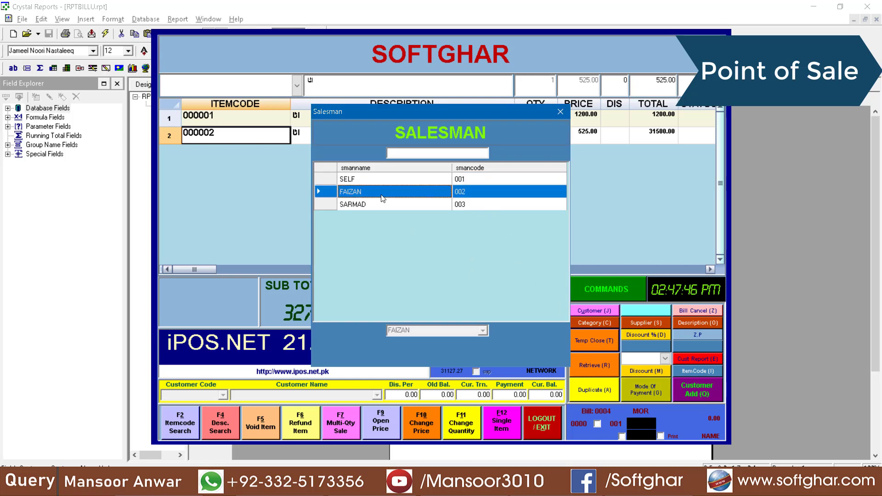
left_click(593, 338)
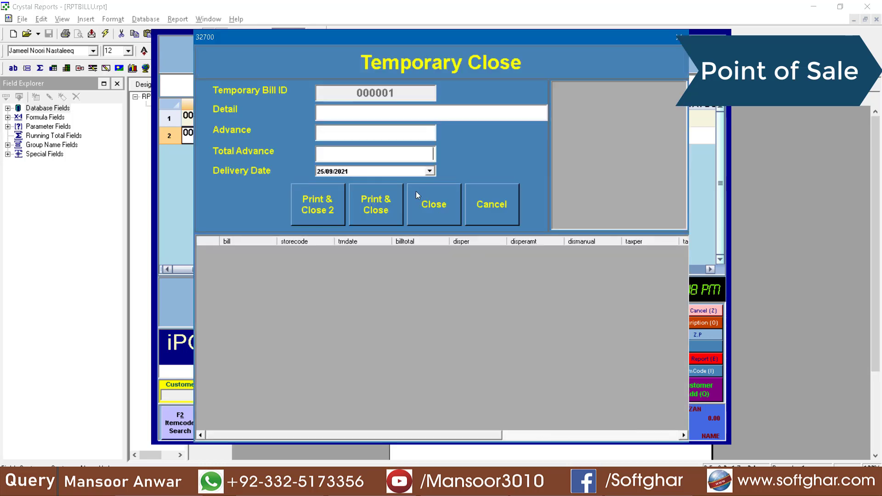
left_click(436, 205)
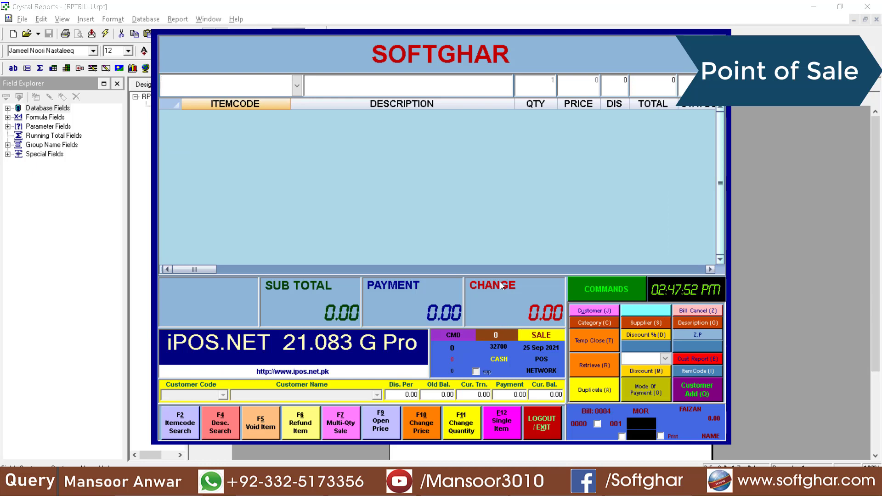
Retrieve held bill 000001 back onto the sale screen
left_click(599, 361)
left_click(417, 114)
left_click(324, 138)
left_click(327, 172)
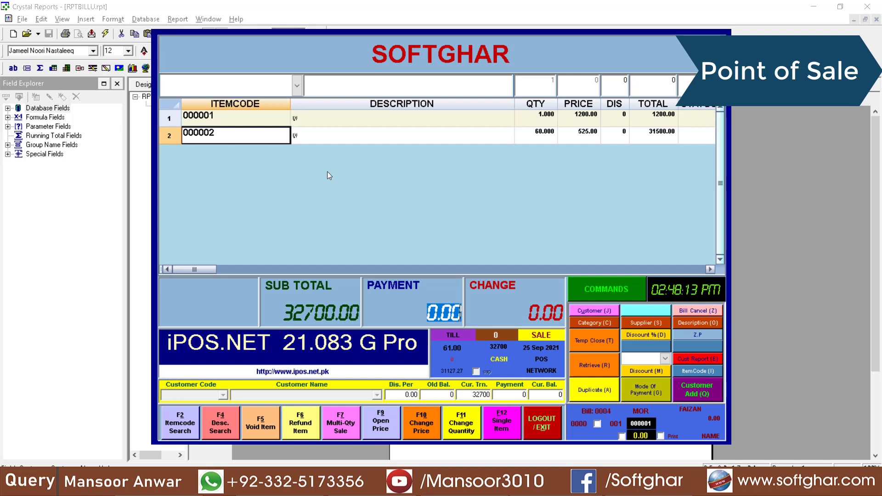
Attach the customer's name and phone number, then take a 35000 payment and save the bill
key("Return")
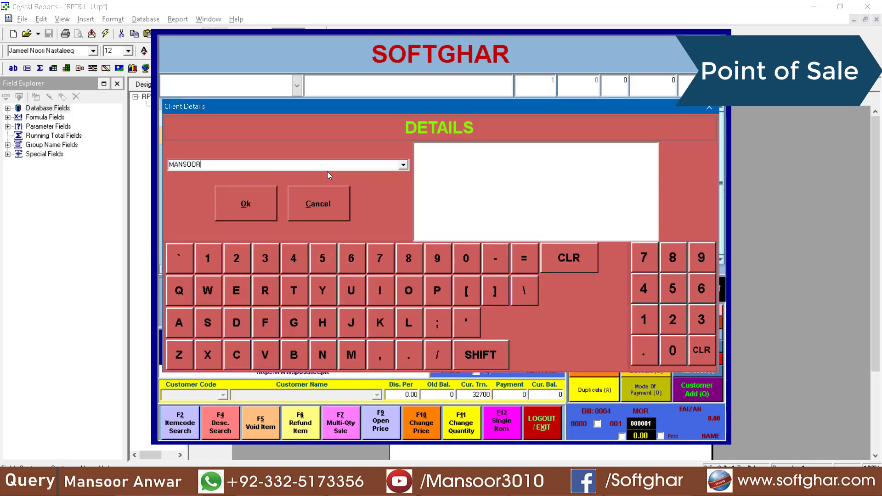
left_click(269, 205)
type("35000")
key("Return")
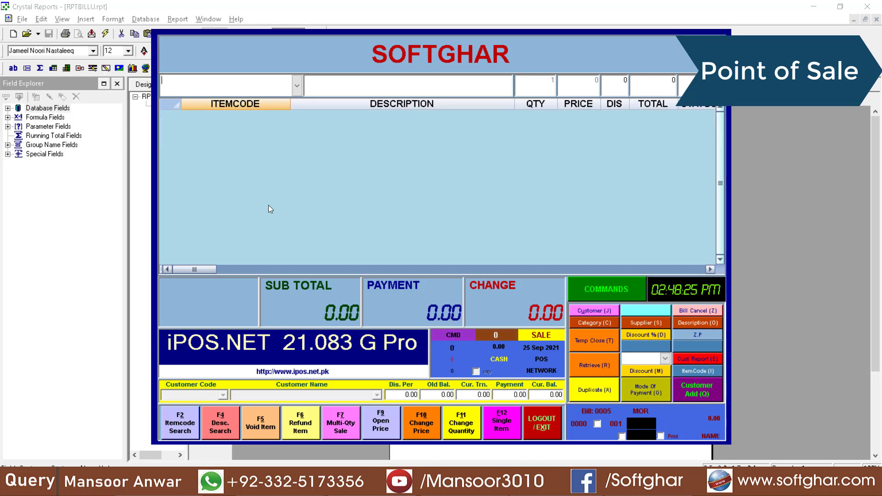
Preview bill 0004, refresh its Crystal Reports layout data, and return to the POS screen
left_click(607, 394)
left_click(662, 400)
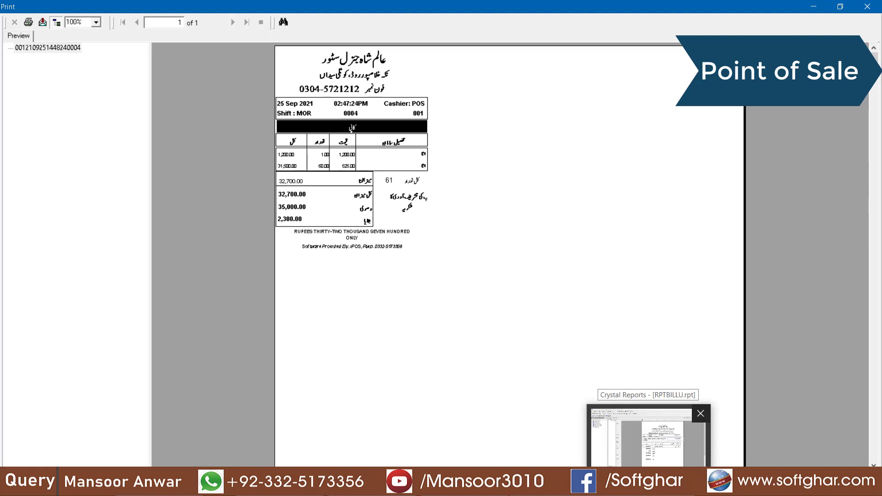
left_click(648, 437)
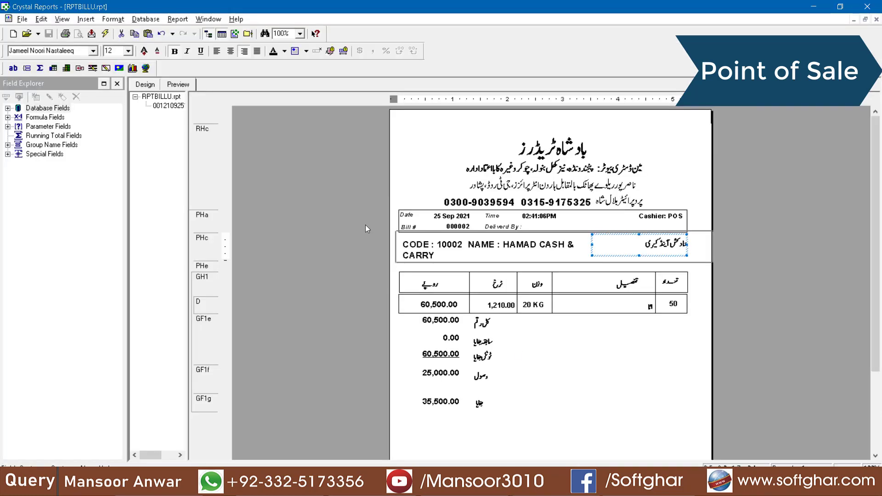
left_click(107, 36)
left_click(394, 279)
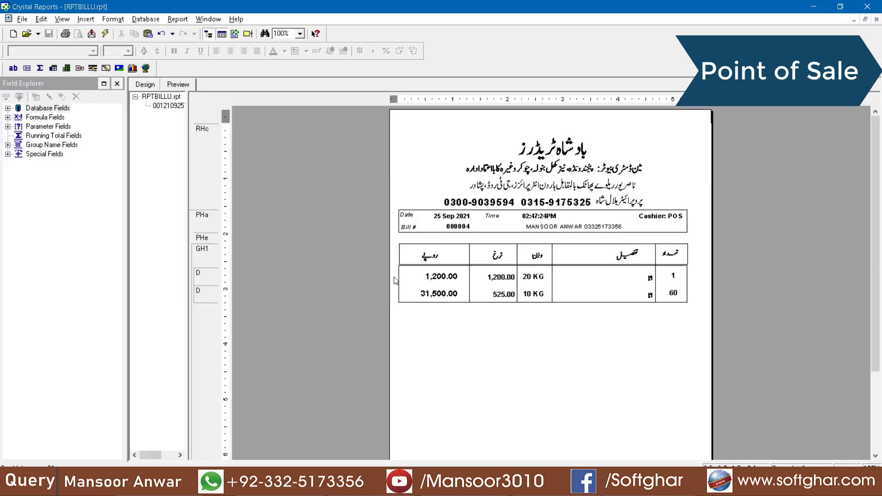
left_click(605, 228)
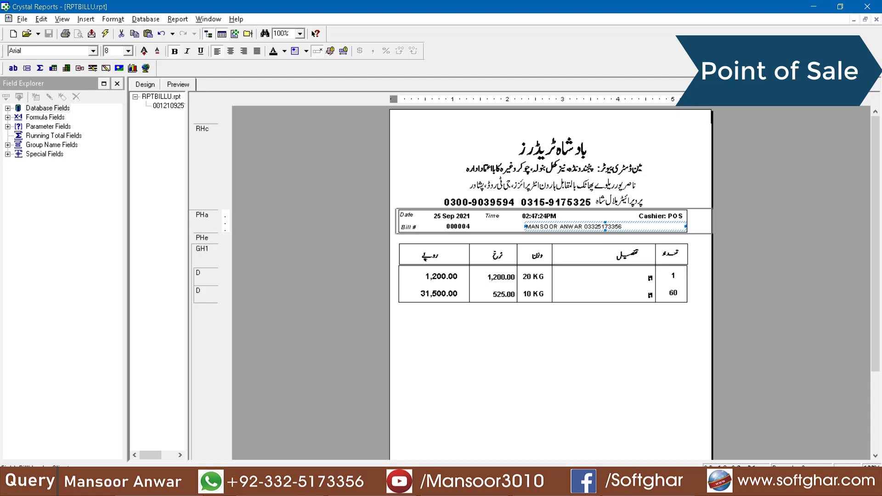
left_click(813, 7)
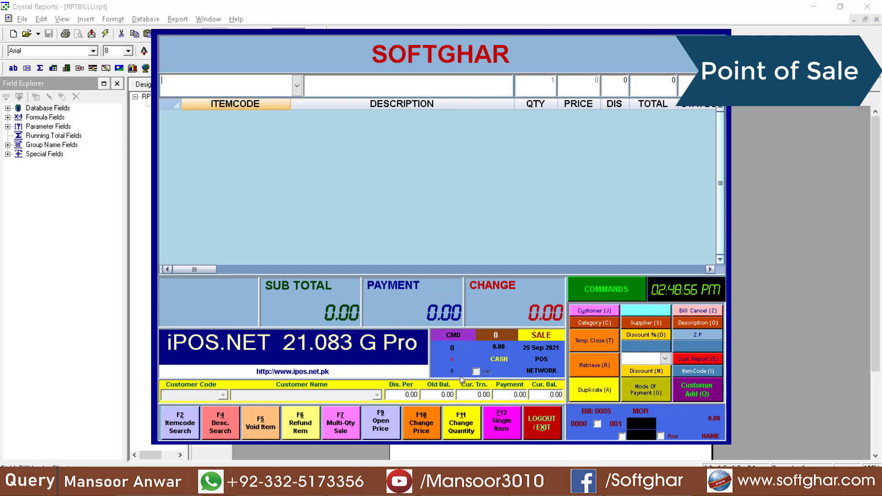
left_click(599, 396)
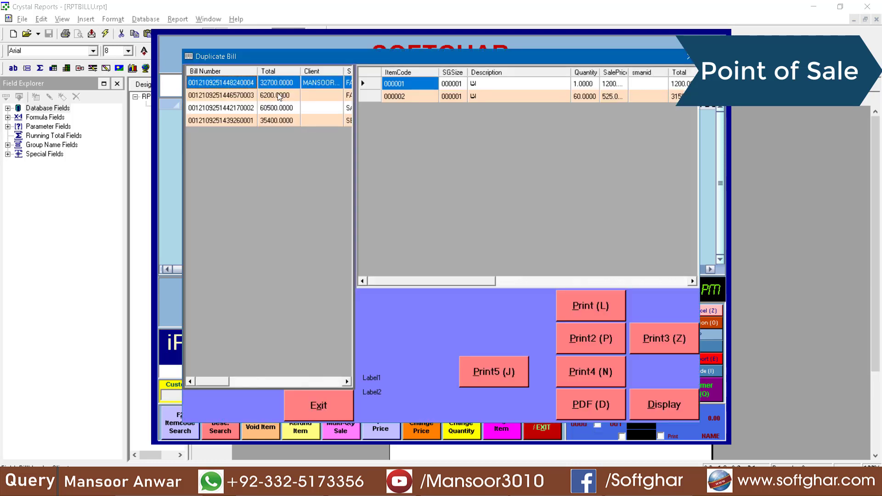
left_click(278, 87)
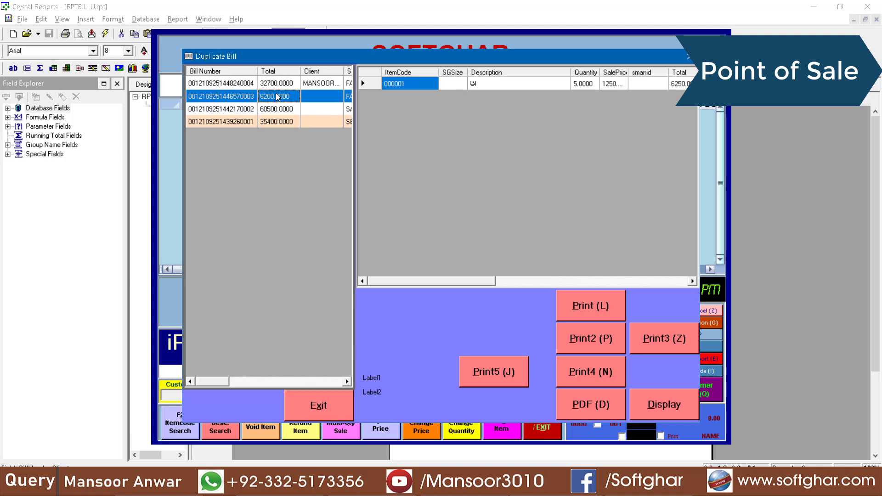
left_click(283, 98)
left_click(283, 85)
left_click(279, 97)
left_click(279, 111)
left_click(280, 125)
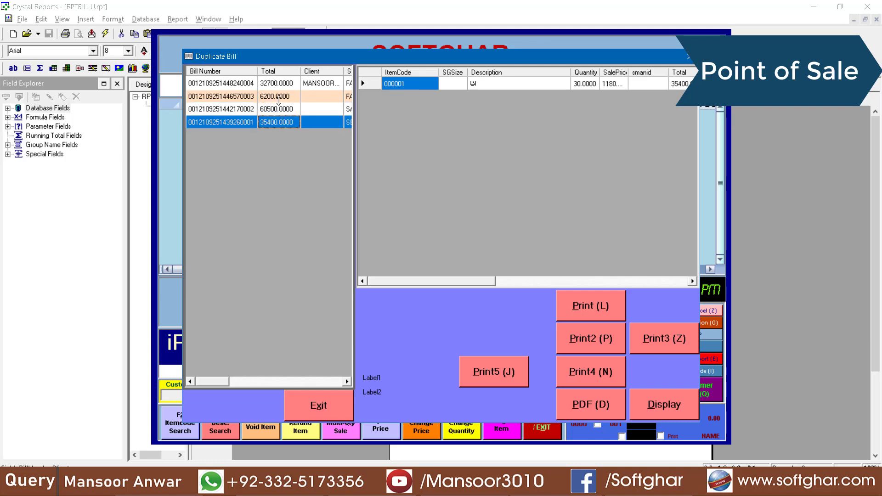
left_click(279, 99)
left_click(278, 91)
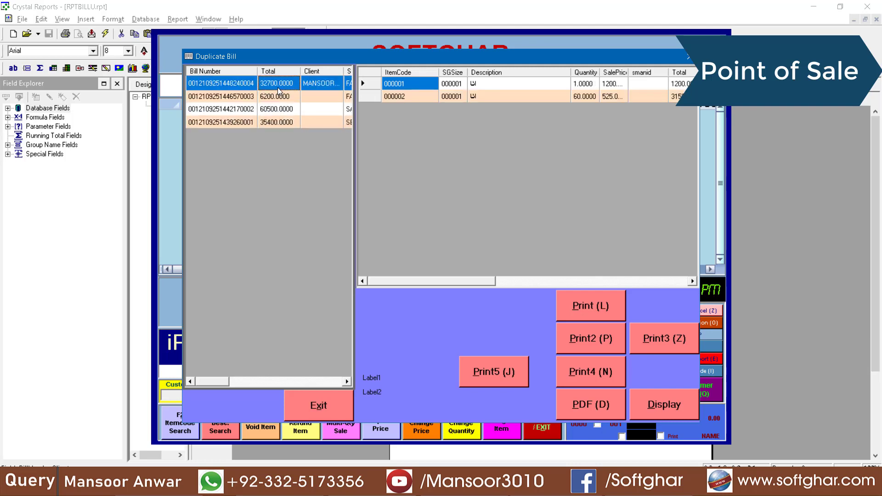
left_click(687, 57)
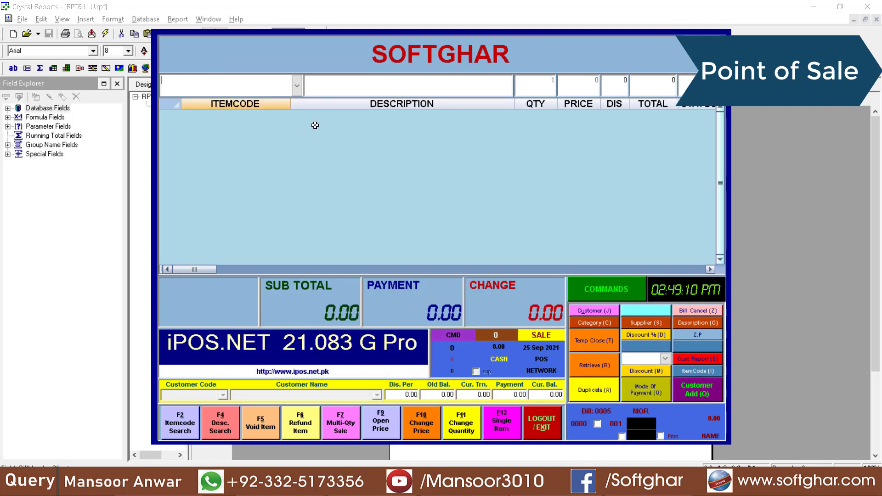
Enter a -60 refund line for ATTA 10 KG (000002)
type("ATTA 10 KG")
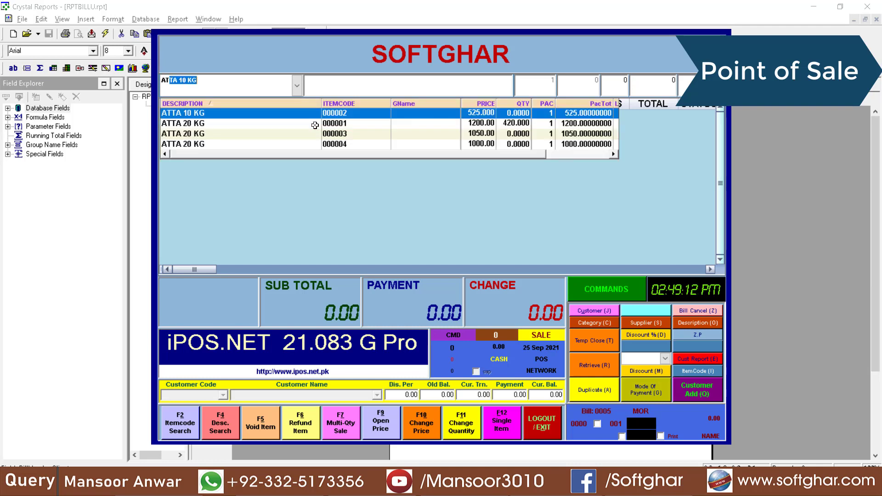
key("Return")
type("-60")
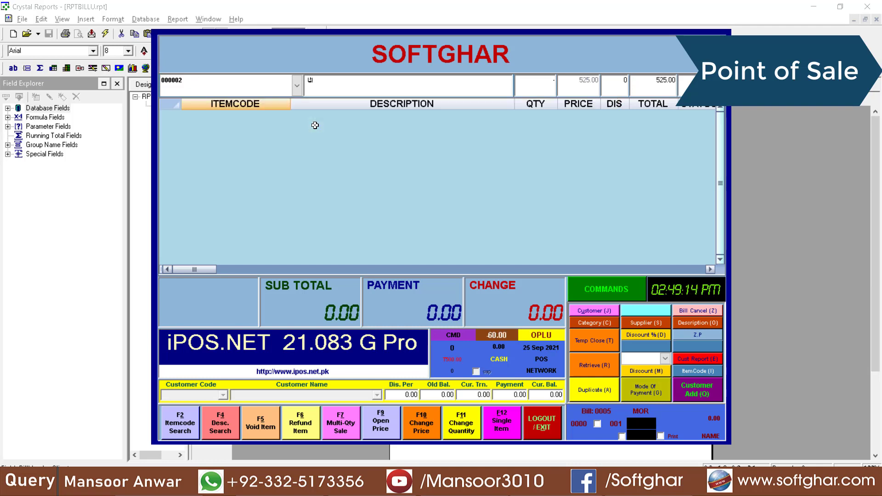
key("Return")
Add a -1 refund line for ATTA 20 KG (000001), making the subtotal -32700
key("Return")
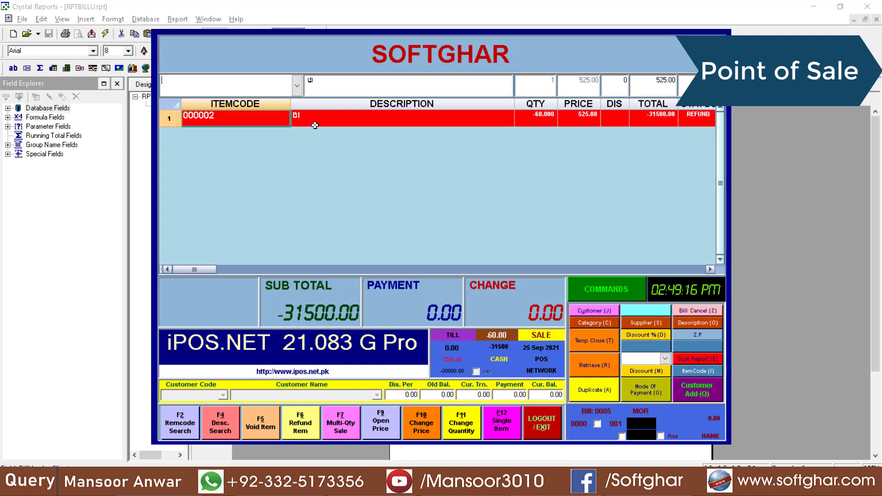
type("ATTA 10 KG")
key("Down")
key("Return")
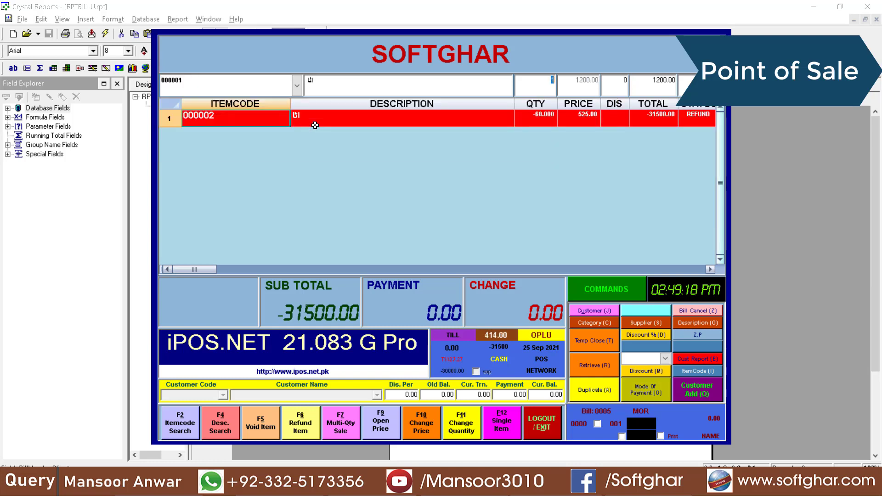
key("Return")
key("Return")
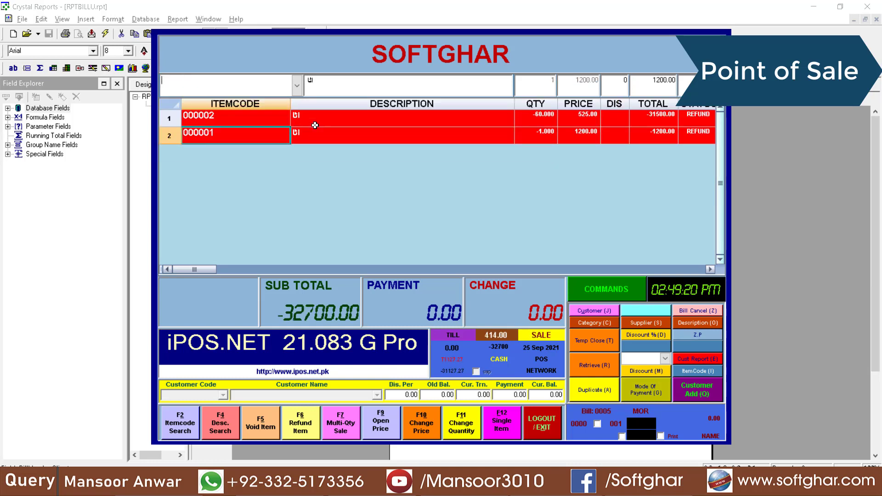
Assign the second salesman and save the -32700 refund bill
key("Return")
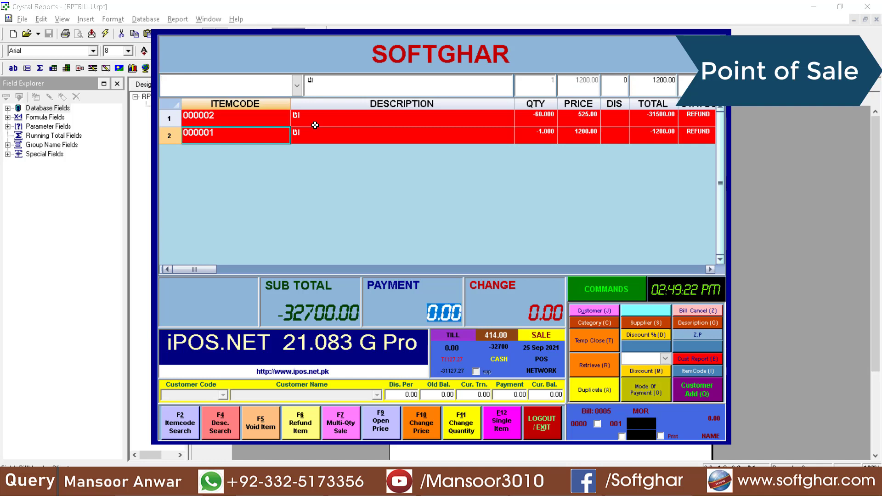
key("Return")
key("Down")
key("Return")
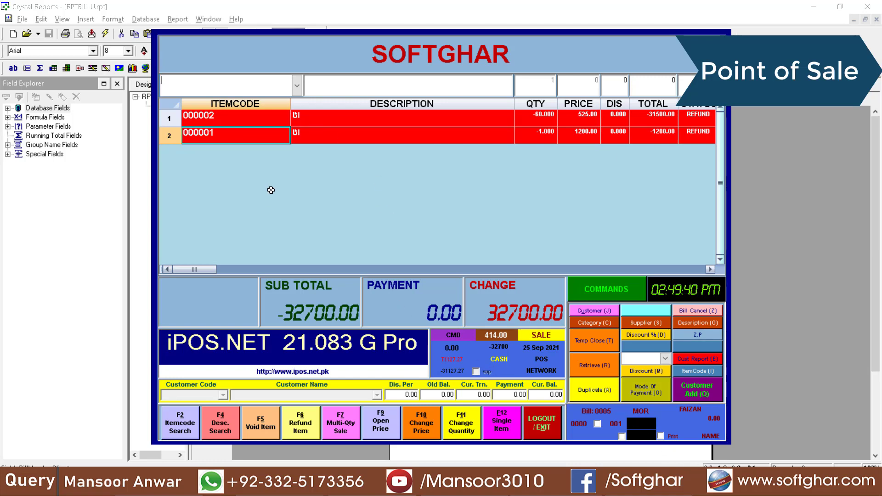
key("Return")
key("F4")
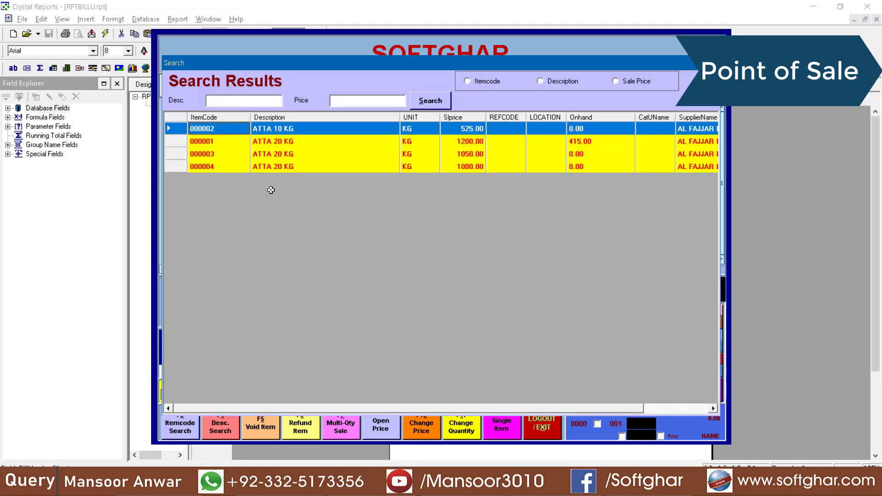
Add item 000002 at 525.00, assign the third salesman, and park the bill temporarily
key("Return")
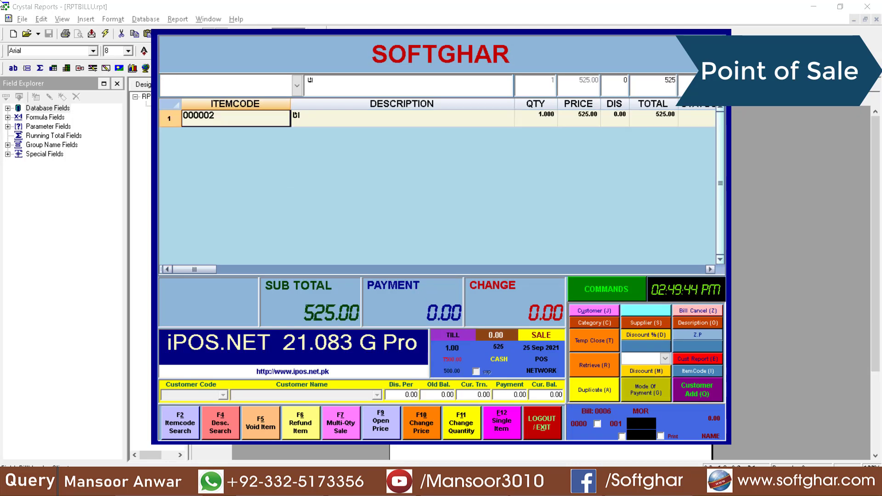
left_click(591, 341)
key("Down")
key("Down")
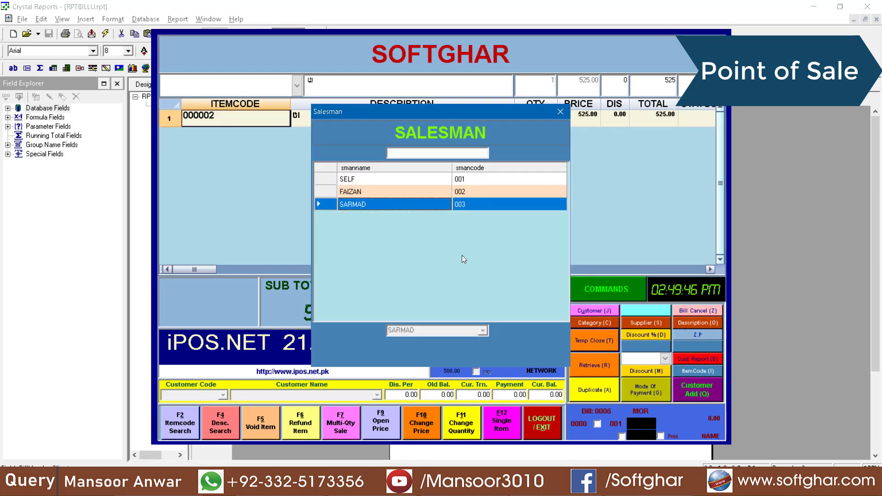
key("Return")
left_click(594, 340)
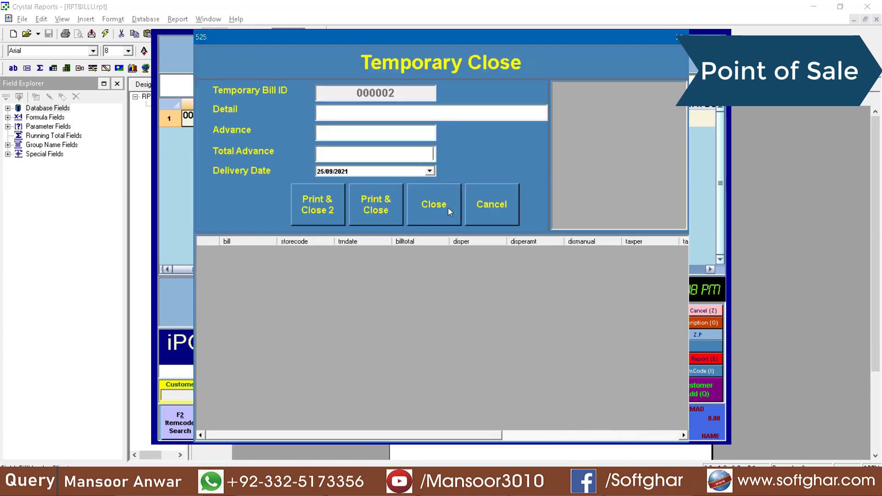
left_click(433, 207)
key("Return")
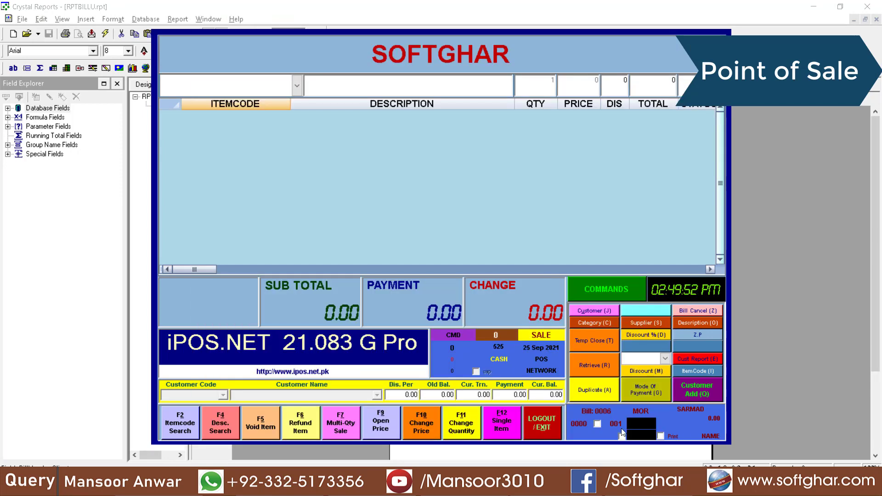
Recall parked bill 000002 and cancel it with the cancellation password
left_click(604, 367)
left_click(415, 115)
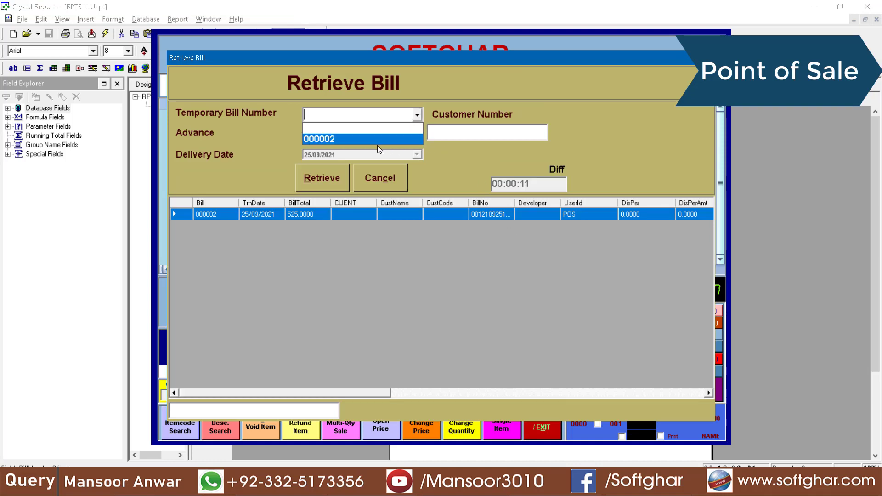
left_click(357, 136)
left_click(325, 185)
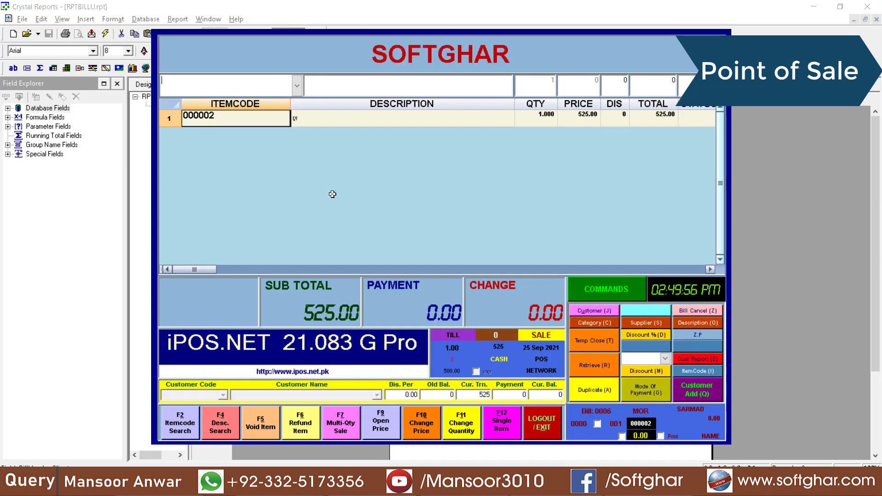
left_click(689, 314)
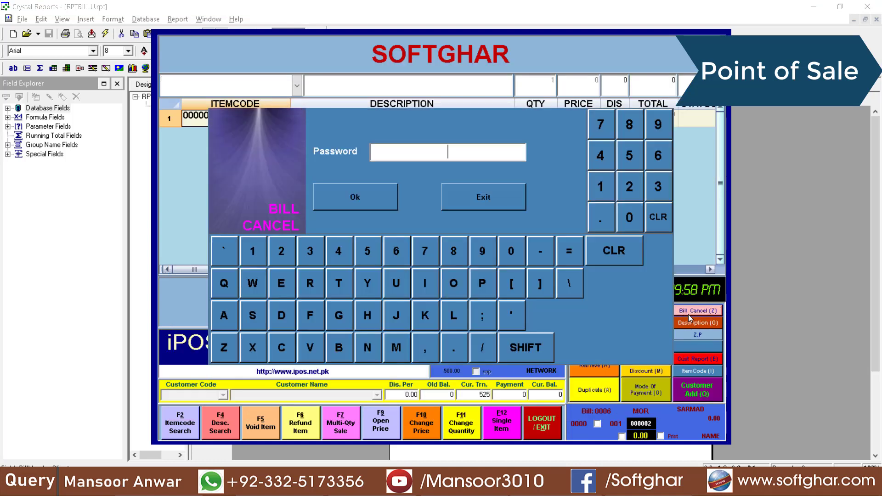
type("**")
key("Return")
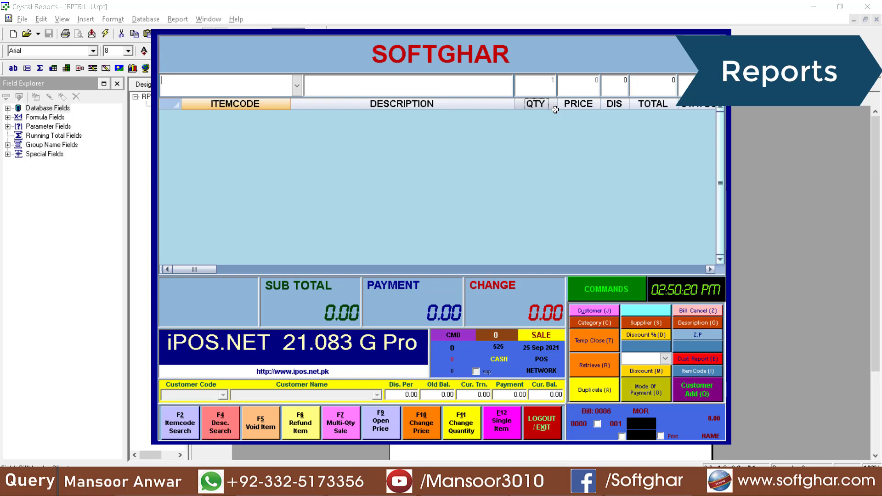
Log out of the point of sale and open the Daily Sale Report options
left_click(549, 420)
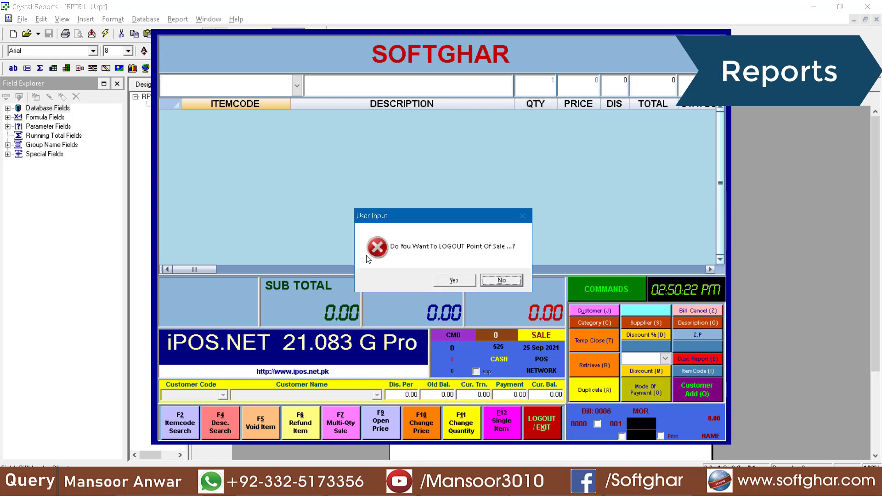
left_click(460, 282)
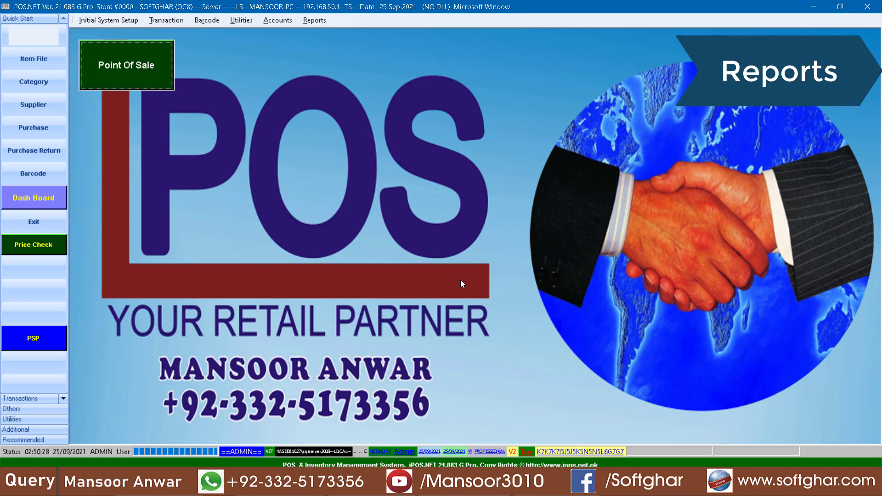
left_click(314, 20)
mouse_move(328, 33)
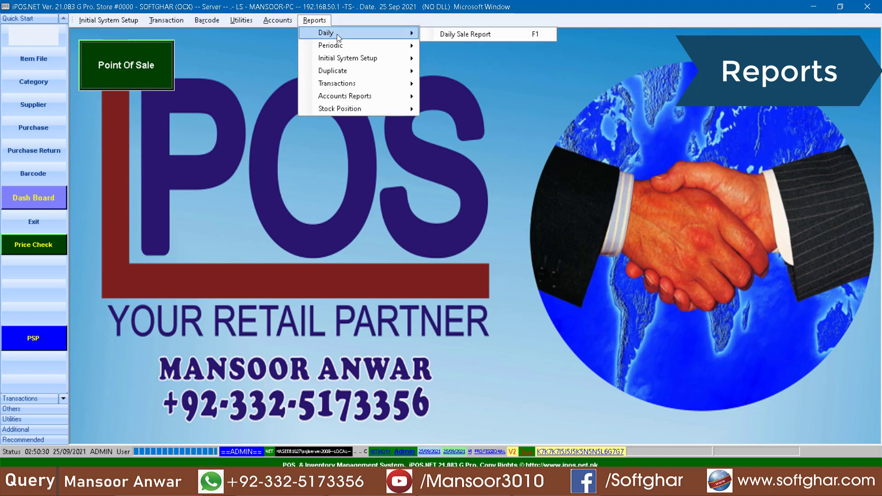
left_click(464, 34)
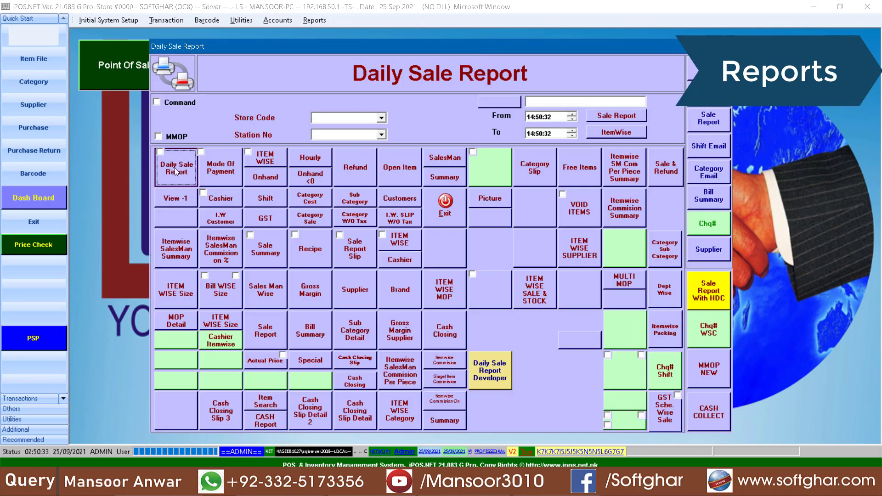
Preview the daily sale report: 41,600.00 cash, 60,500.00 credit, 50.00 discount
left_click(176, 168)
left_click(504, 315)
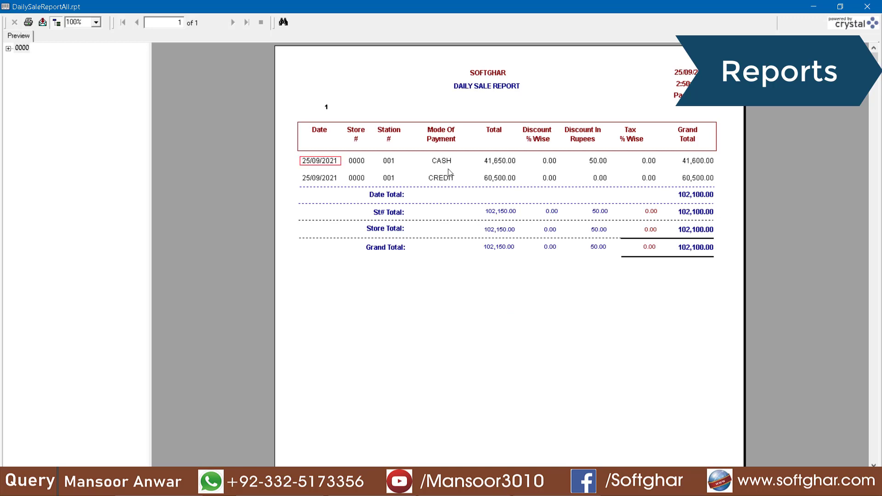
left_click(700, 166)
left_click(448, 178)
left_click(689, 182)
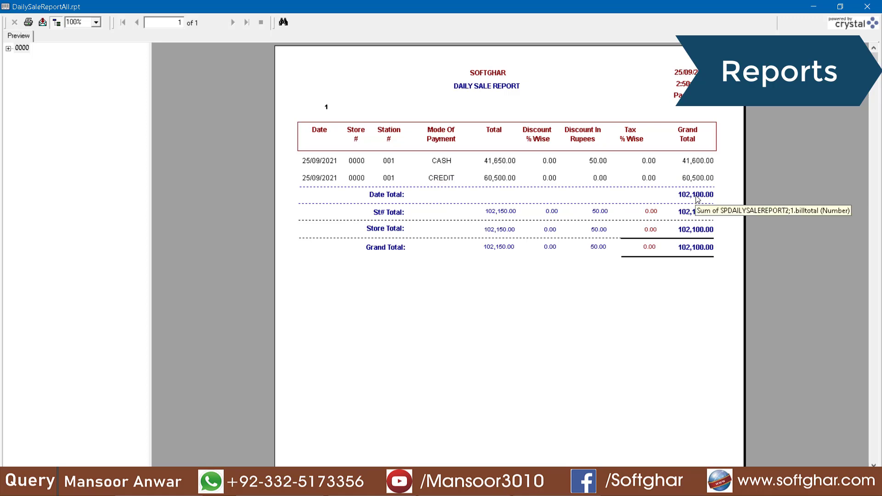
left_click(595, 160)
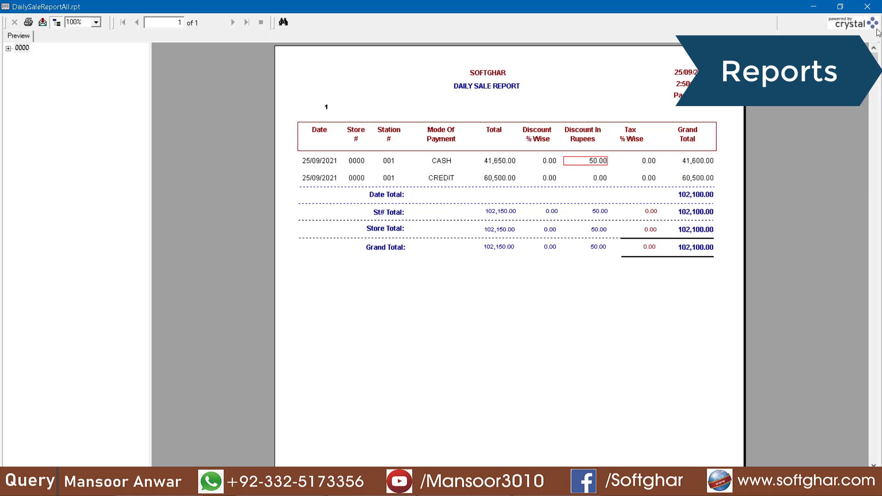
left_click(869, 7)
Preview the item-wise, customer-wise and mode-of-payment detail reports
left_click(277, 165)
left_click(514, 319)
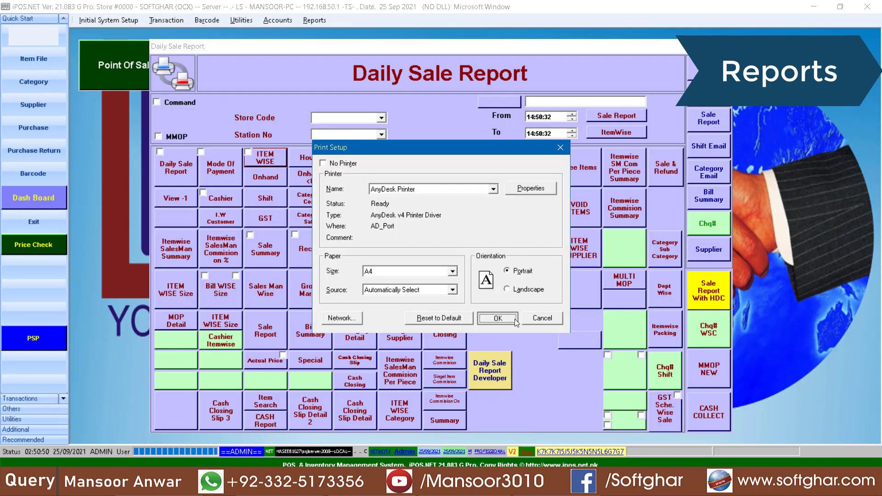
left_click(867, 6)
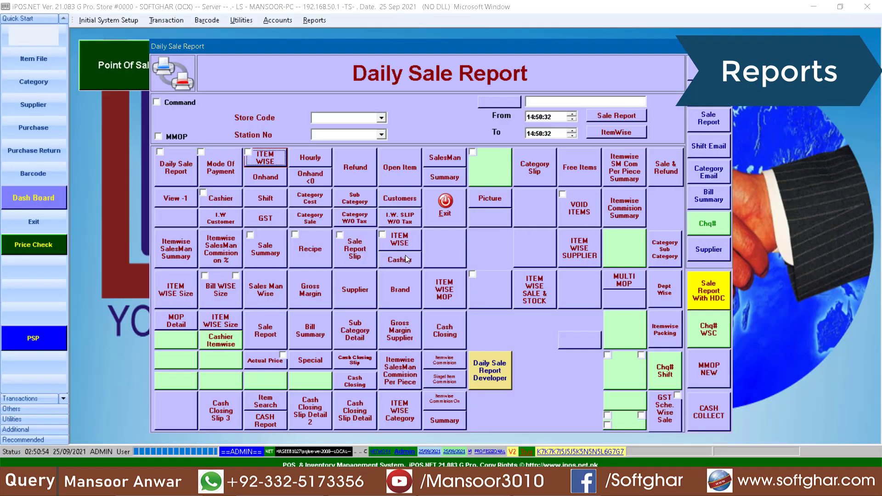
left_click(404, 202)
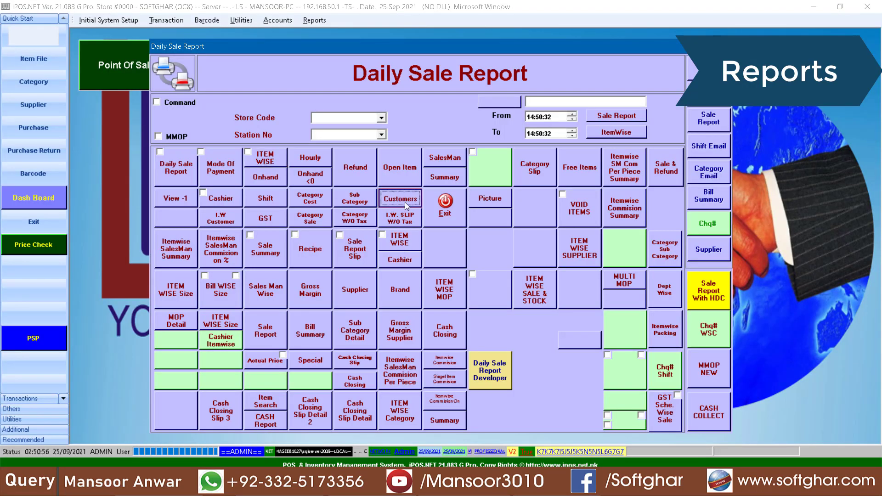
left_click(497, 318)
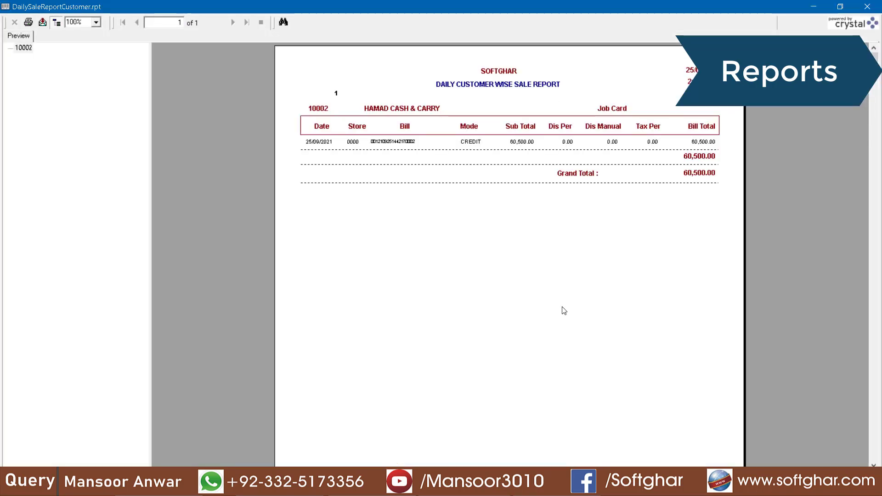
left_click(867, 7)
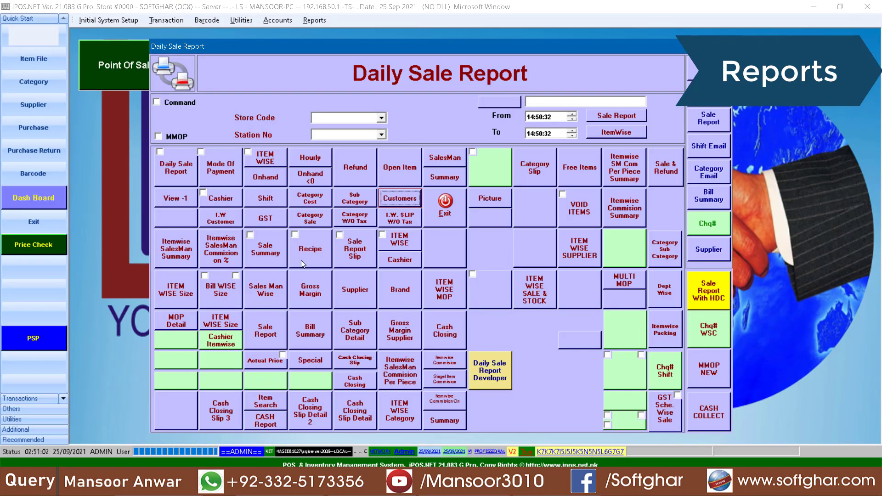
left_click(175, 320)
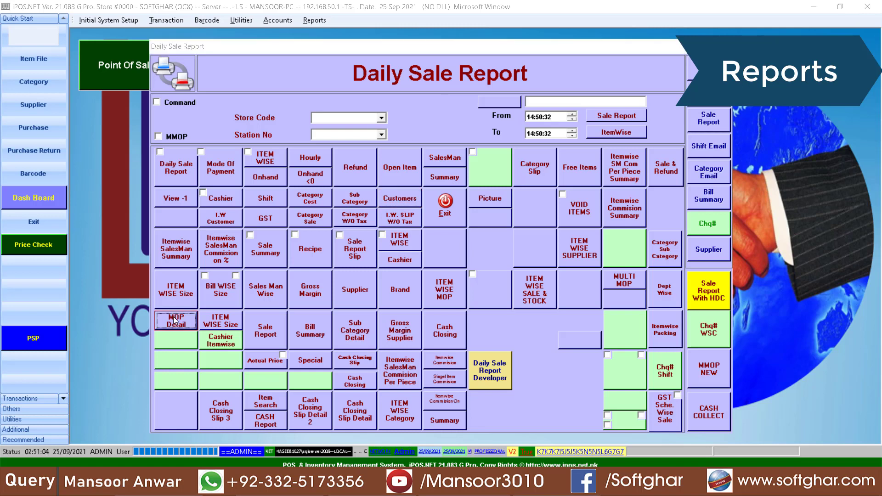
left_click(499, 319)
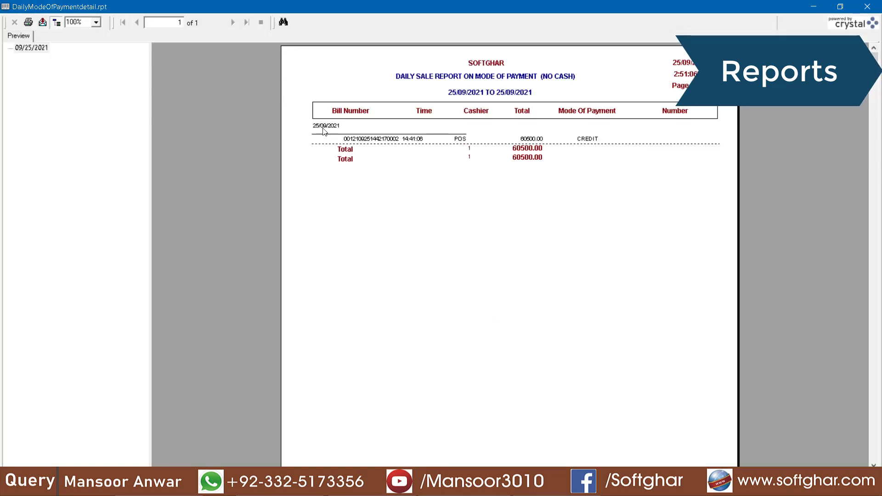
left_click(867, 6)
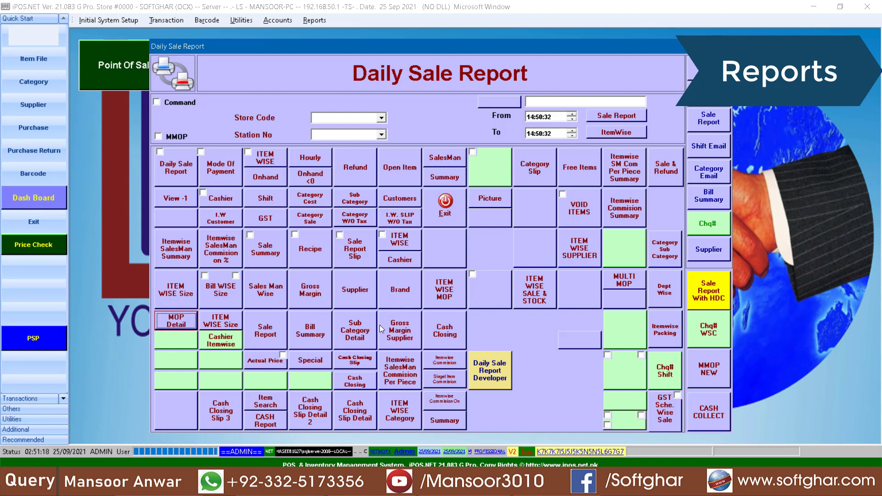
Preview the daily sale report again, checking the CASH 41,600.00 grand total
left_click(179, 176)
left_click(516, 318)
left_click(699, 161)
left_click(448, 164)
left_click(685, 165)
left_click(461, 164)
left_click(689, 164)
left_click(448, 164)
left_click(702, 155)
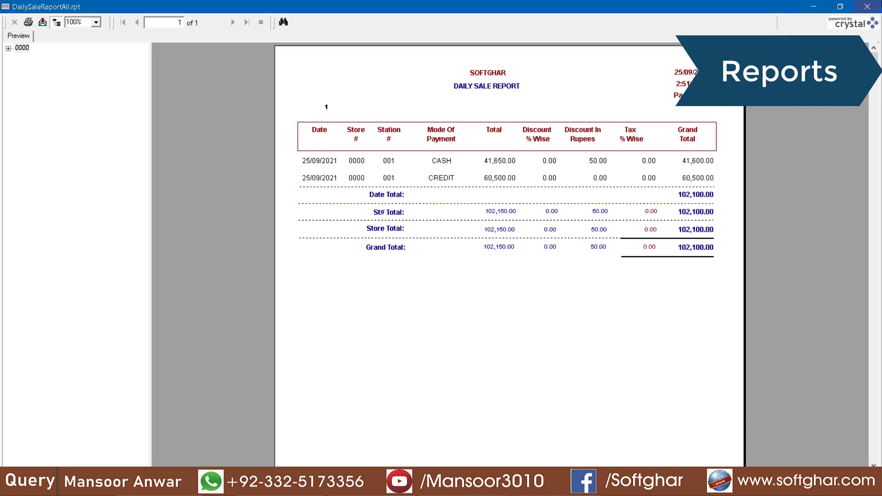
left_click(870, 6)
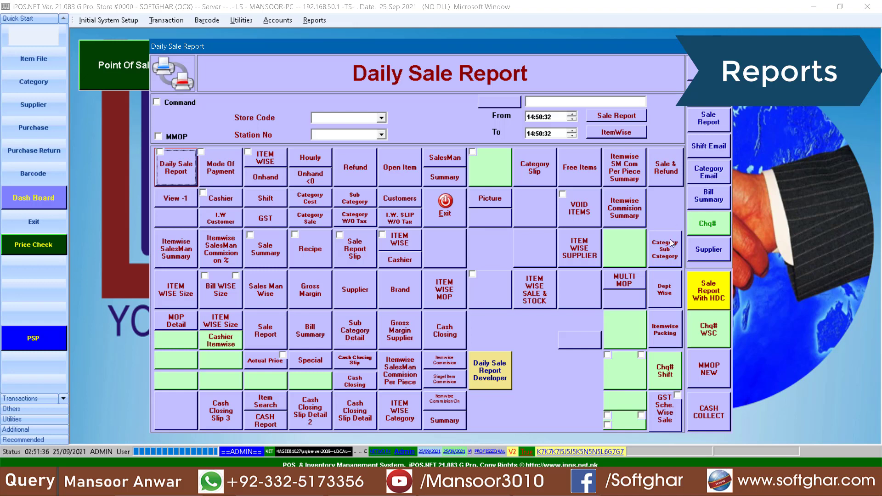
Preview the salesman-wise report (102,100.00 net grand total) and close the daily report options
left_click(269, 300)
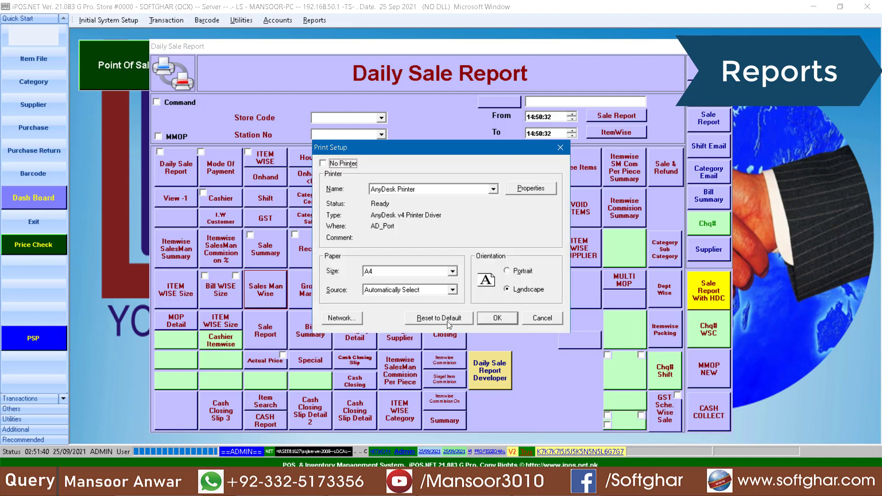
left_click(508, 317)
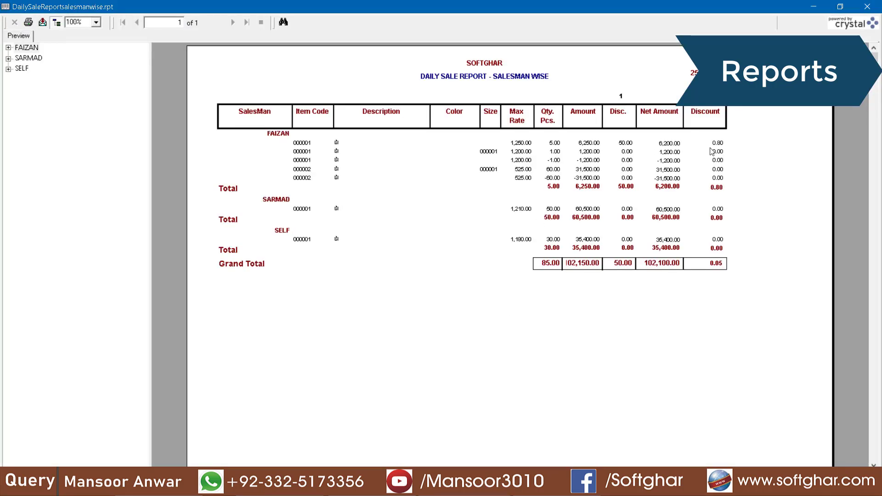
left_click(867, 6)
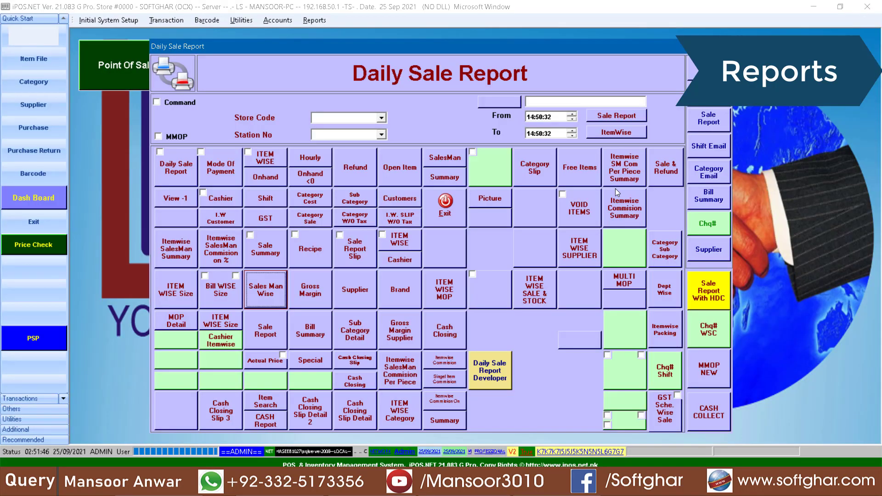
left_click(449, 218)
Open Bank / Cash Accounts and add account 001 CASH
left_click(278, 20)
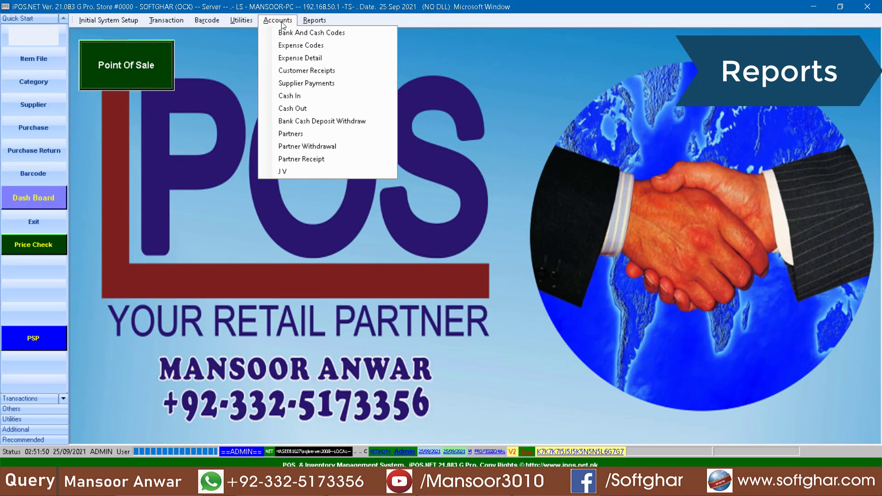
left_click(307, 34)
left_click(419, 252)
type("001")
key("Return")
type("CASH")
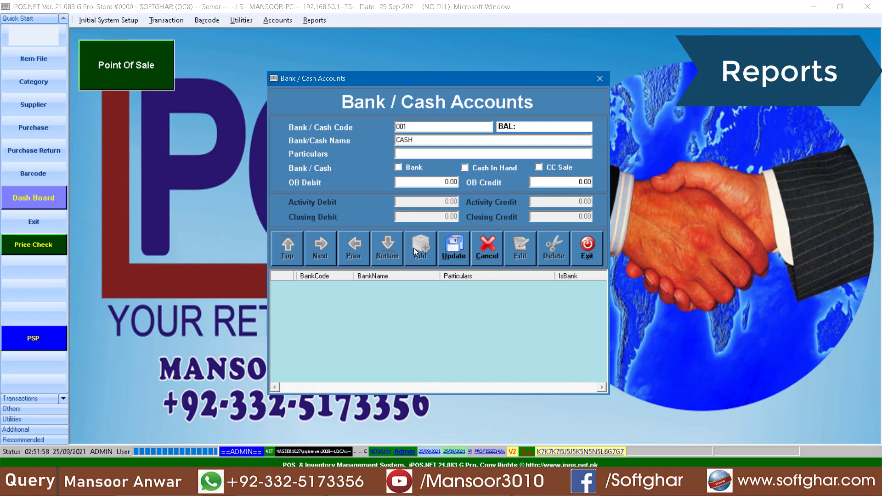
left_click(454, 248)
Add account 002 HBL marked as a bank, then close the form
left_click(429, 255)
type("002")
key("Return")
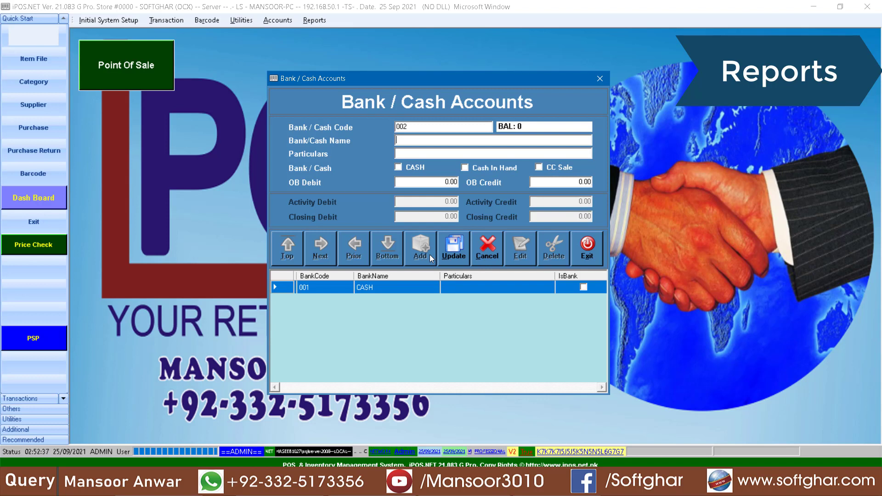
type("HBL")
left_click(418, 167)
left_click(459, 249)
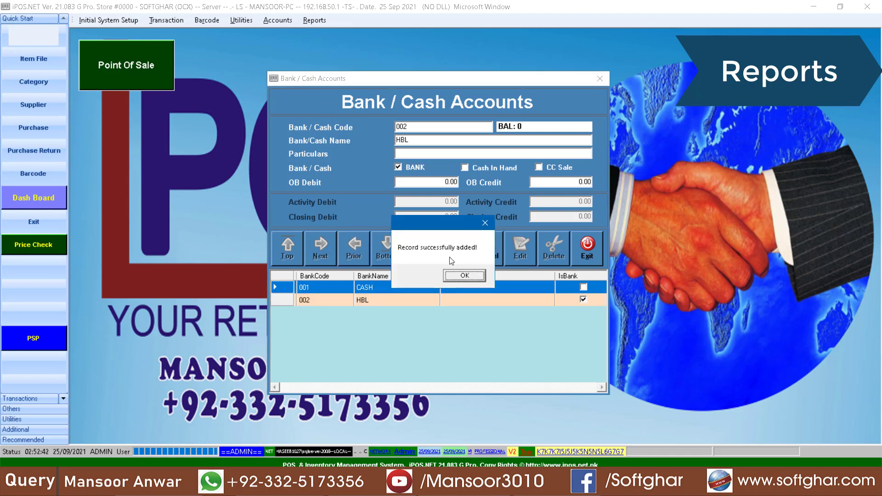
left_click(462, 276)
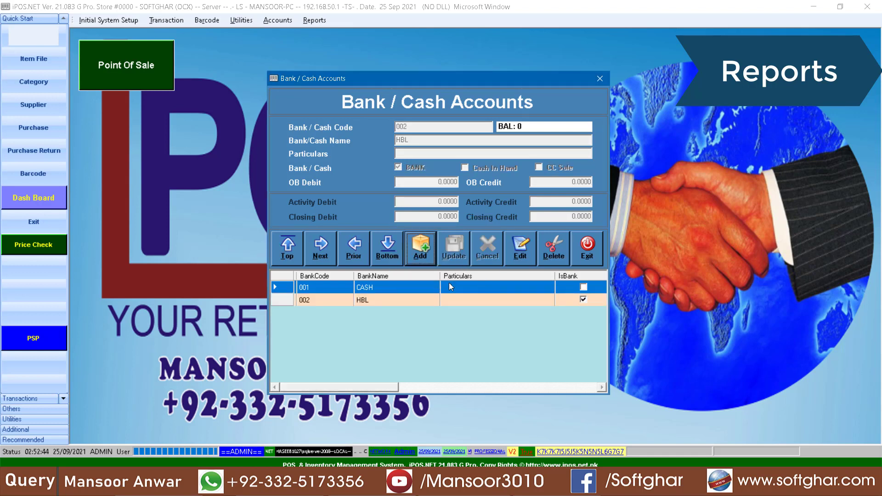
left_click(402, 300)
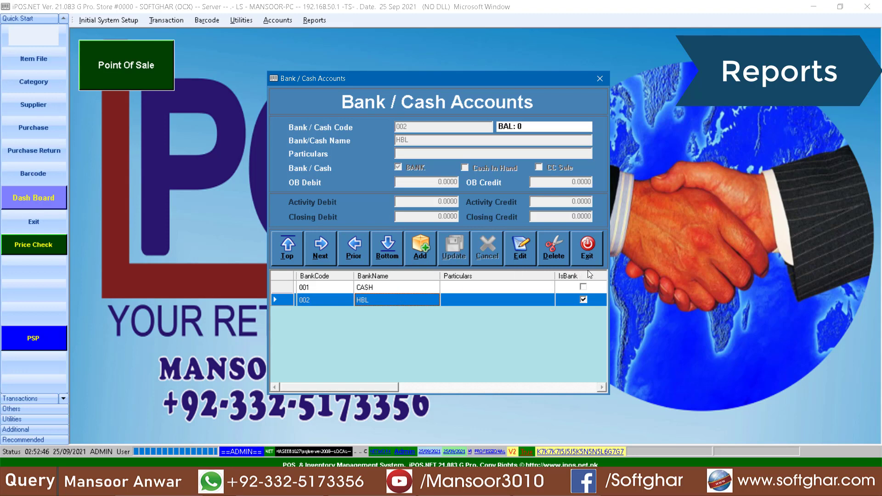
left_click(583, 253)
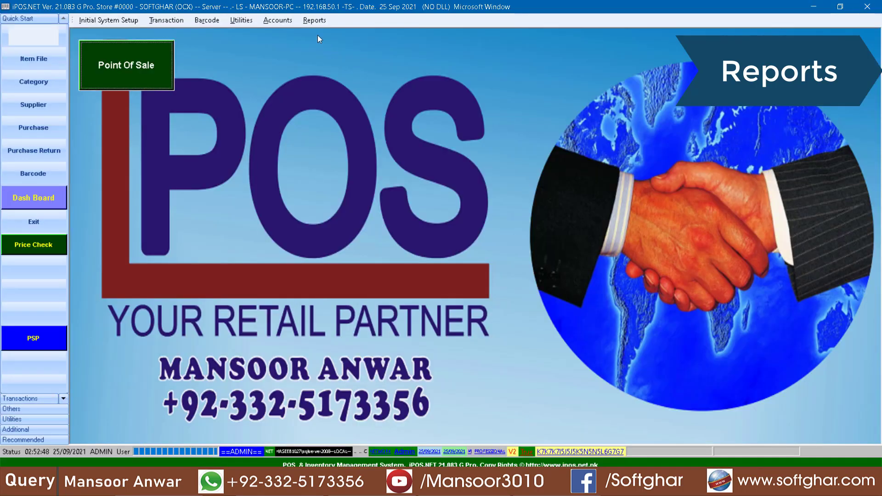
Preview the daily sale report, noting the 41,600.00 cash grand total
left_click(314, 20)
left_click(510, 33)
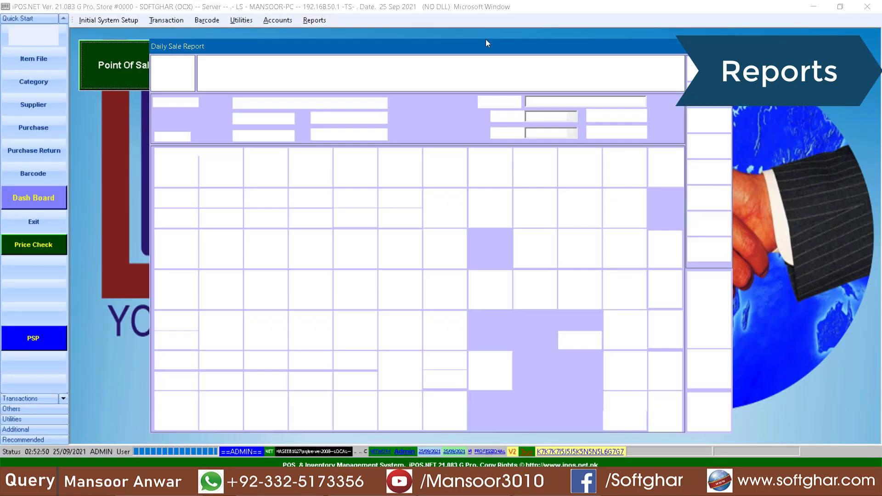
left_click(168, 173)
left_click(495, 318)
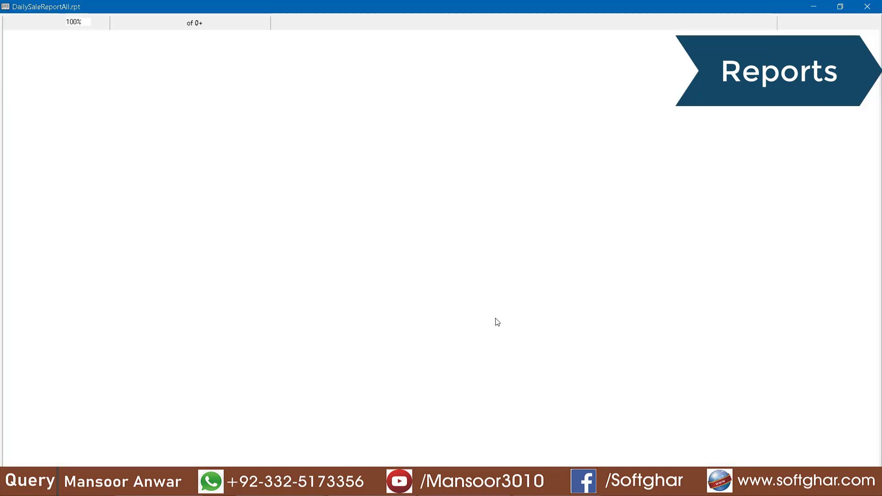
left_click(696, 165)
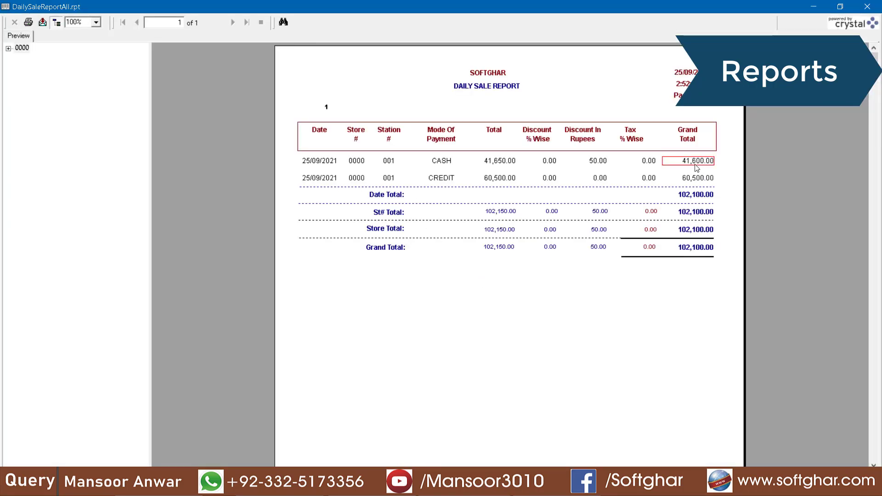
left_click(879, 5)
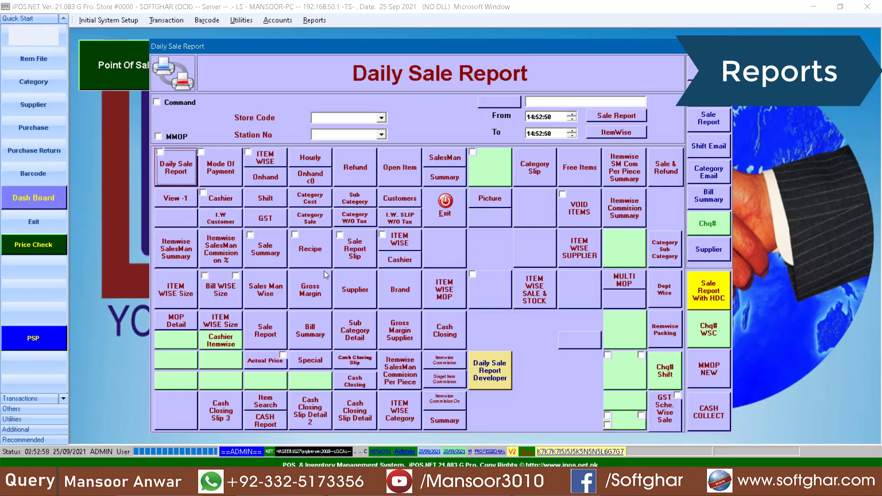
left_click(442, 209)
Run the end-of-day process for station 001
left_click(241, 20)
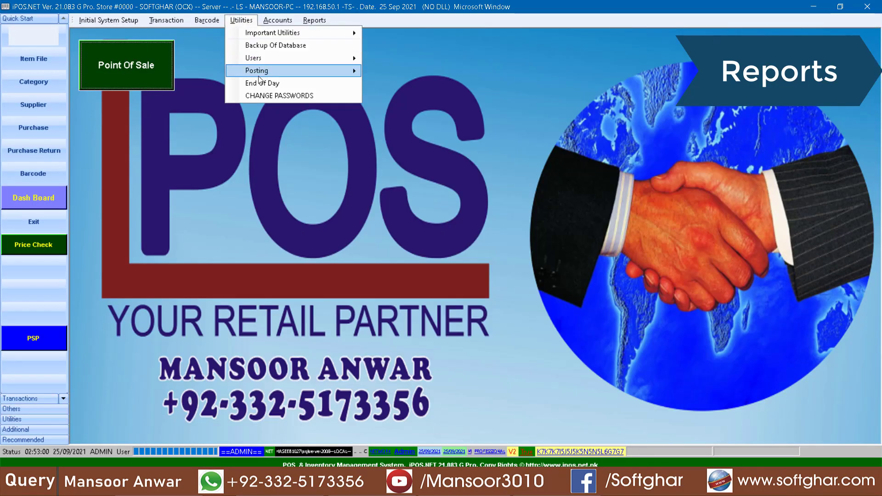
left_click(271, 81)
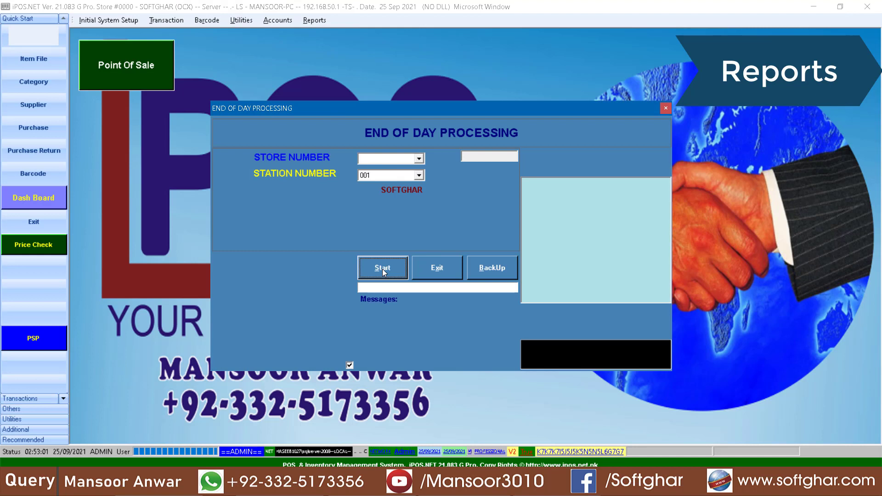
left_click(383, 271)
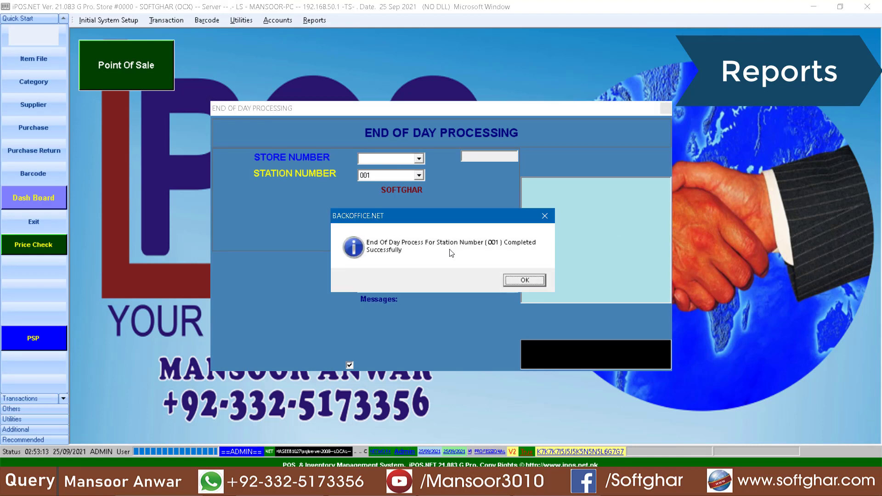
left_click(533, 280)
left_click(451, 270)
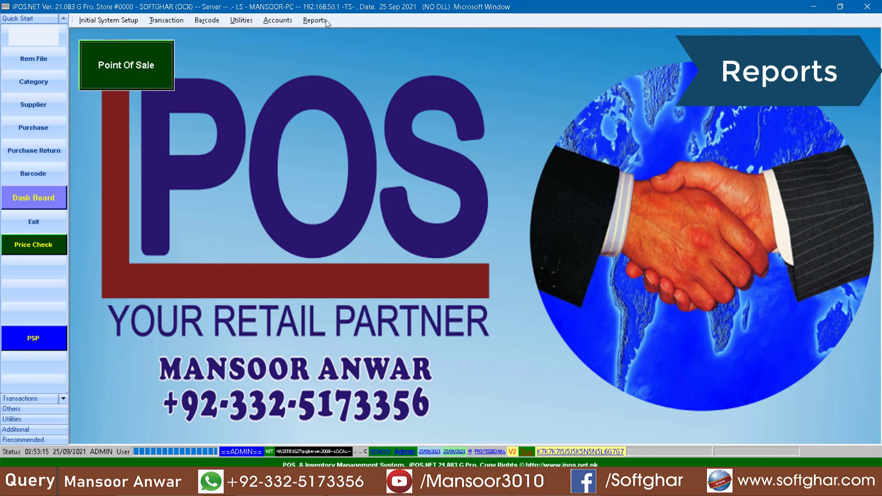
left_click(321, 20)
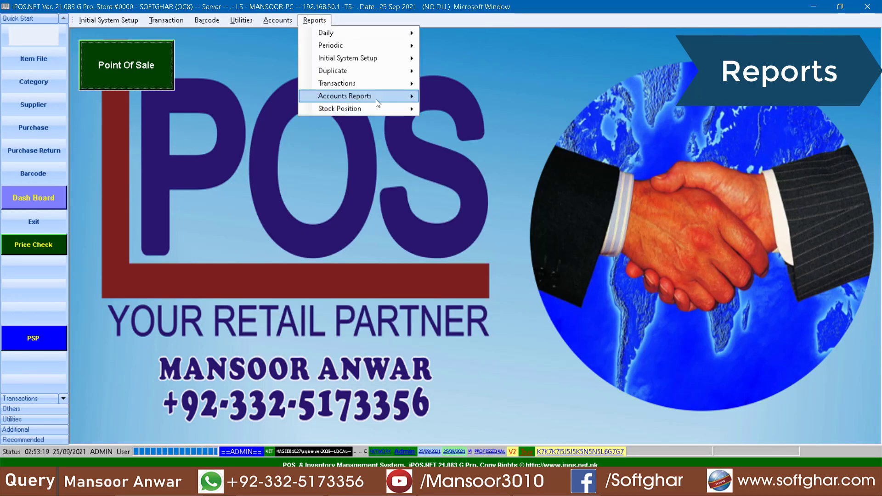
Rerun the daily sale report and confirm the preview now shows no sales rows
mouse_move(377, 97)
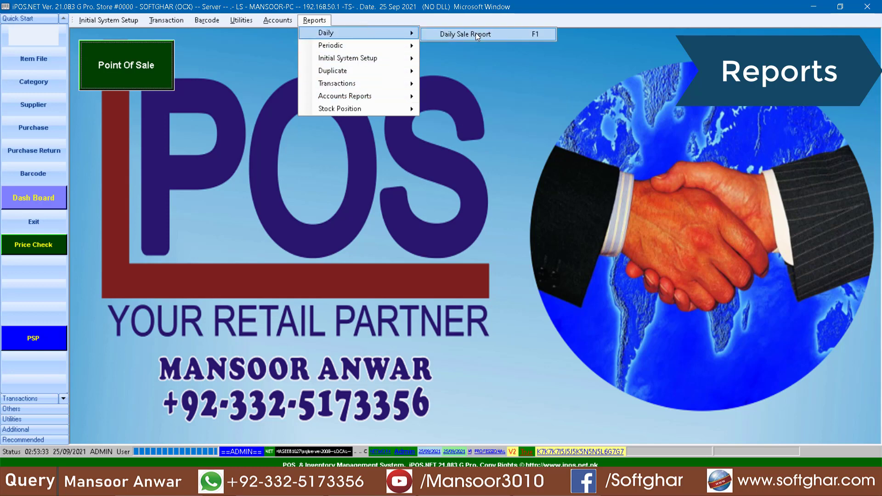
left_click(464, 33)
left_click(174, 182)
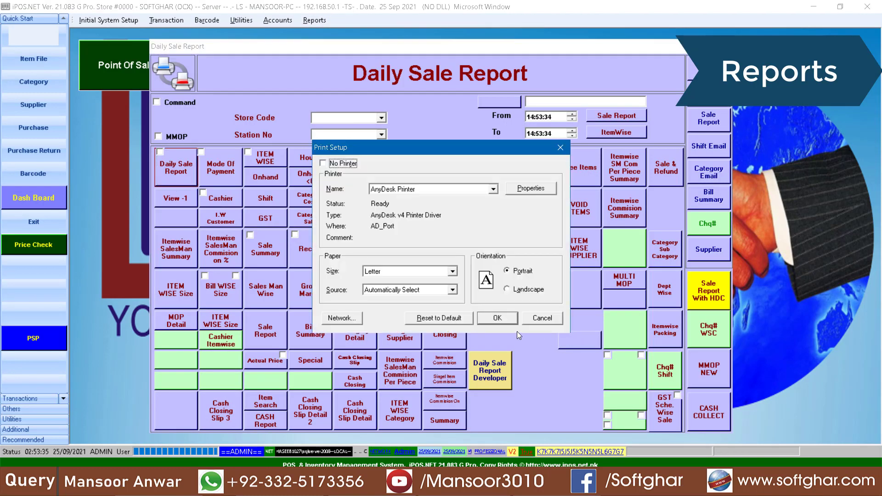
left_click(509, 321)
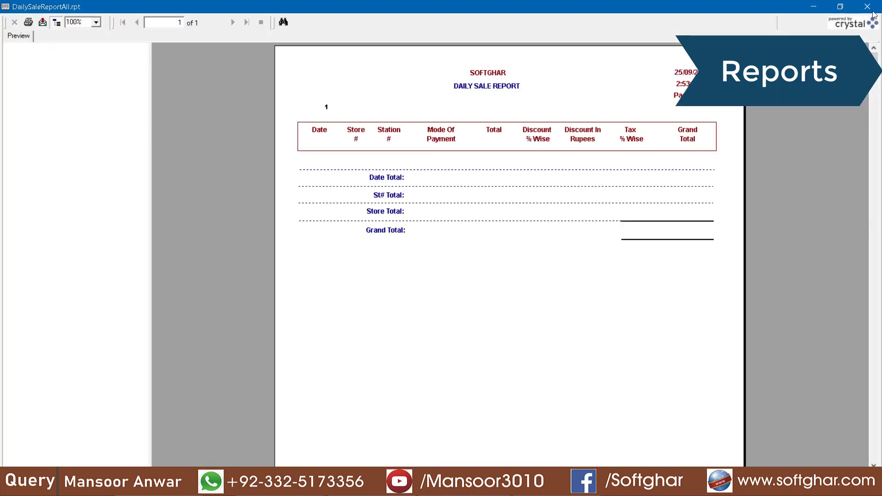
left_click(867, 7)
left_click(448, 201)
Preview the periodic sale report for all sales on 25/09/2021 and check its grand total
left_click(314, 20)
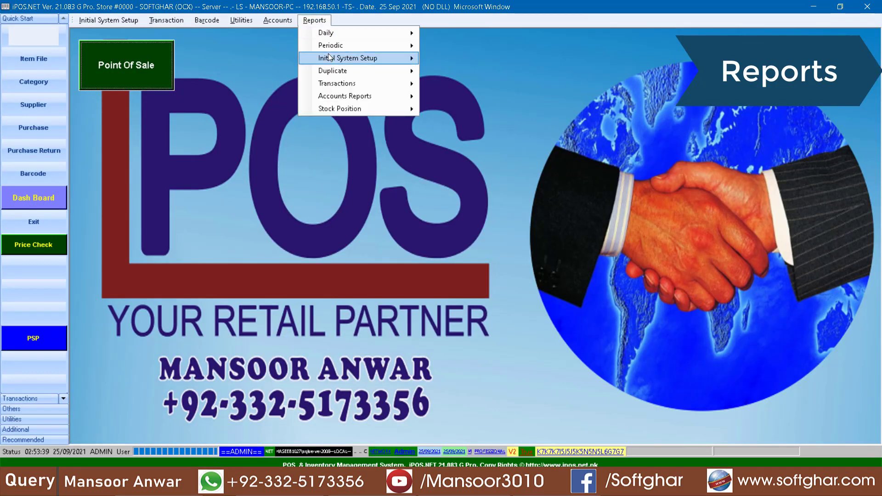
mouse_move(377, 45)
mouse_move(516, 48)
left_click(580, 48)
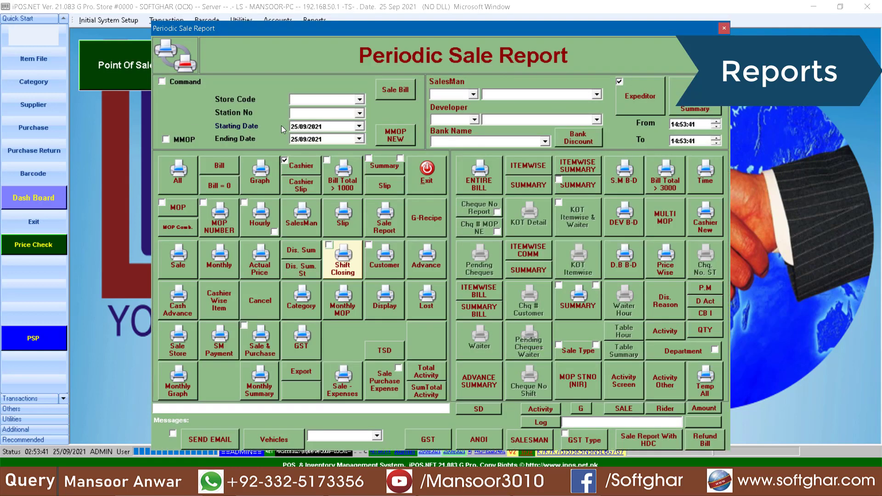
left_click(182, 174)
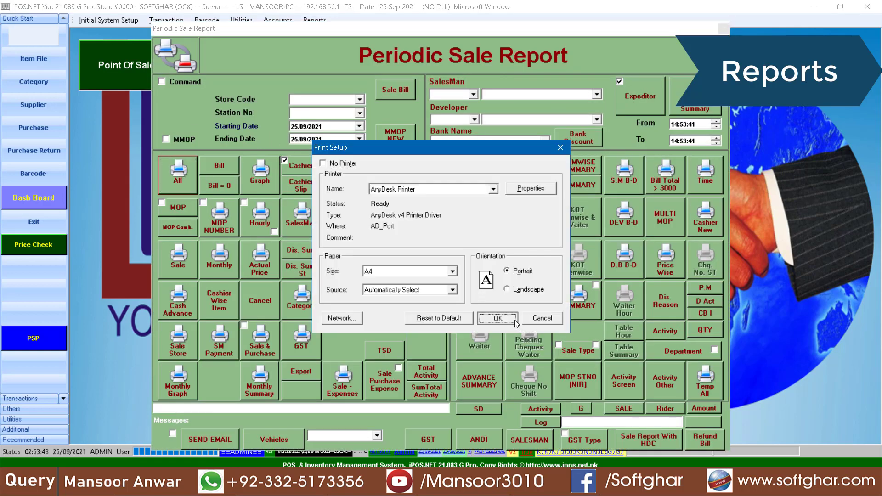
left_click(514, 319)
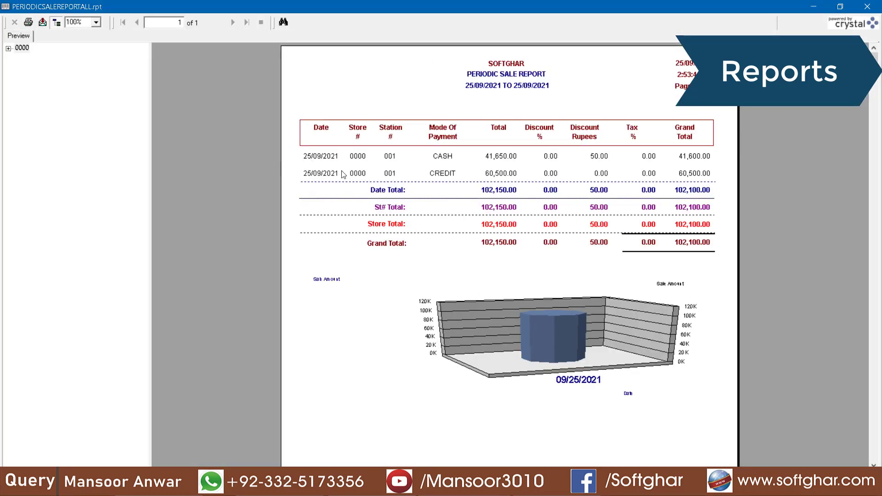
left_click(692, 190)
left_click(867, 6)
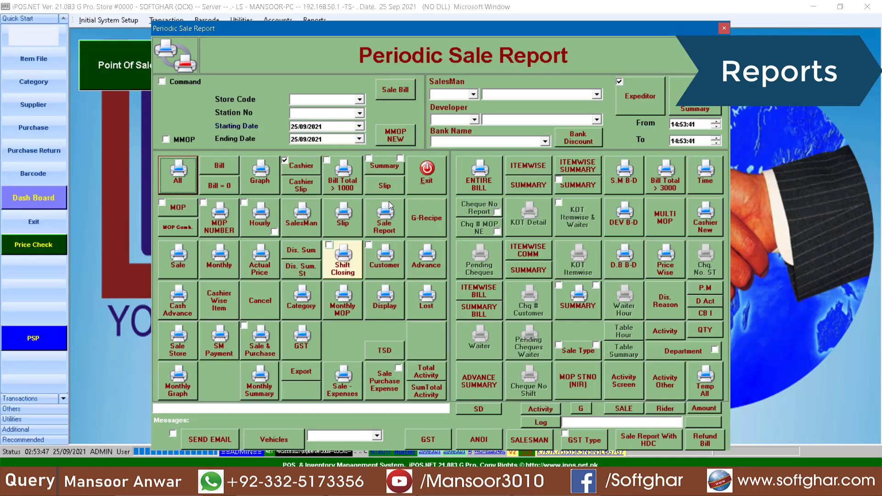
left_click(424, 170)
Preview the 001 CASH book showing the 41,600.00 C-IN cash sale and running total
left_click(314, 20)
mouse_move(403, 31)
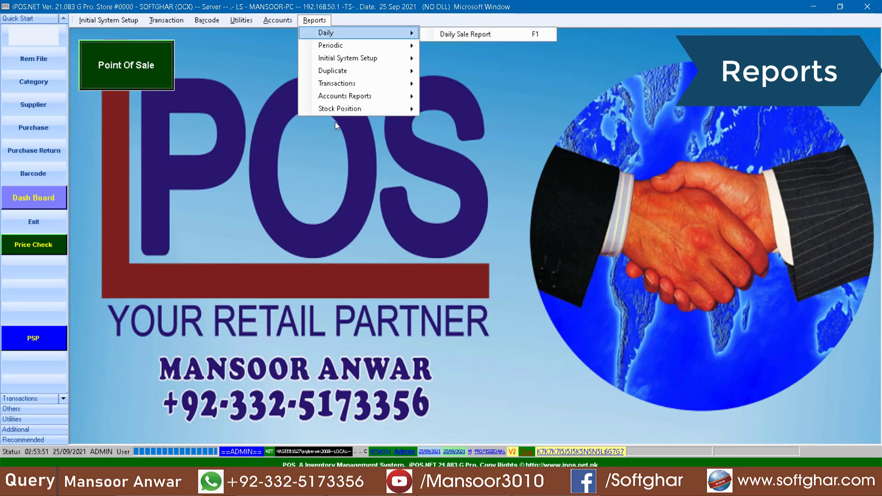
left_click(235, 20)
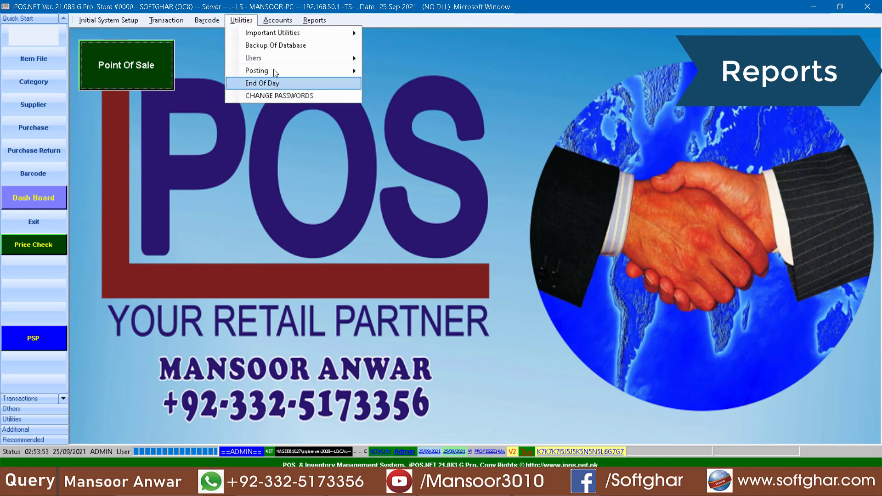
left_click(314, 20)
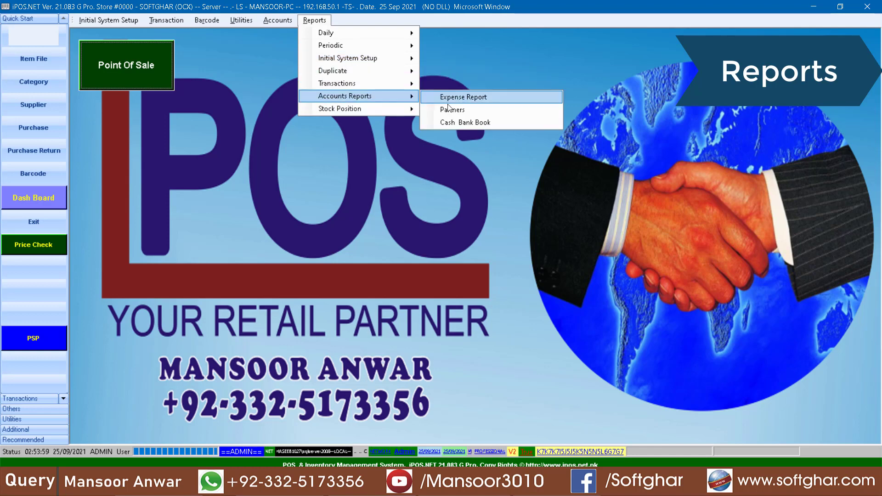
left_click(488, 121)
left_click(476, 178)
left_click(426, 194)
left_click(362, 263)
left_click(503, 321)
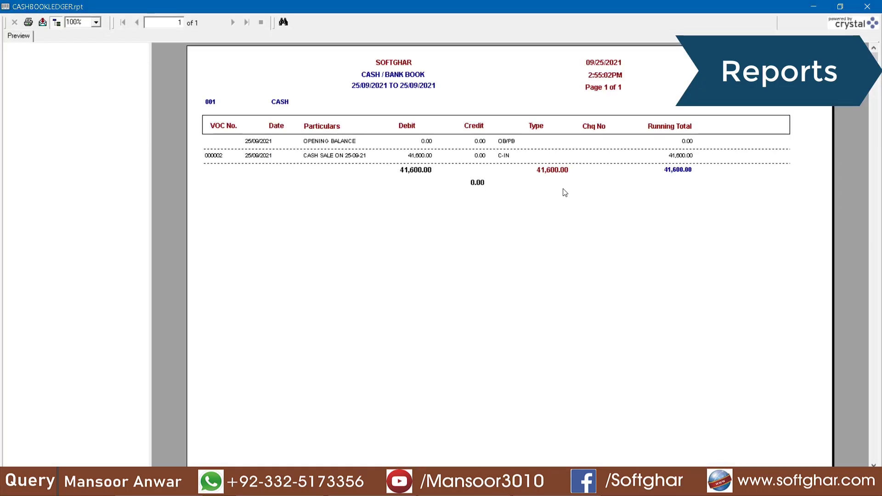
left_click(426, 158)
left_click(511, 156)
left_click(680, 172)
left_click(872, 9)
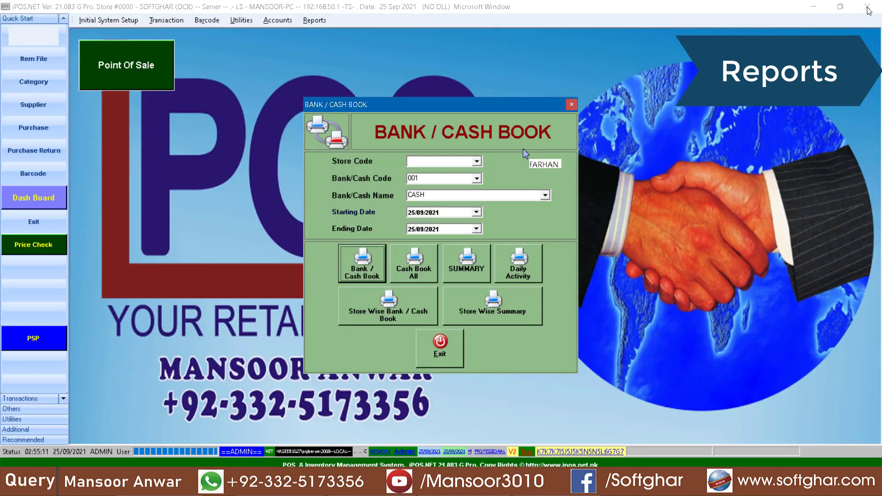
left_click(441, 347)
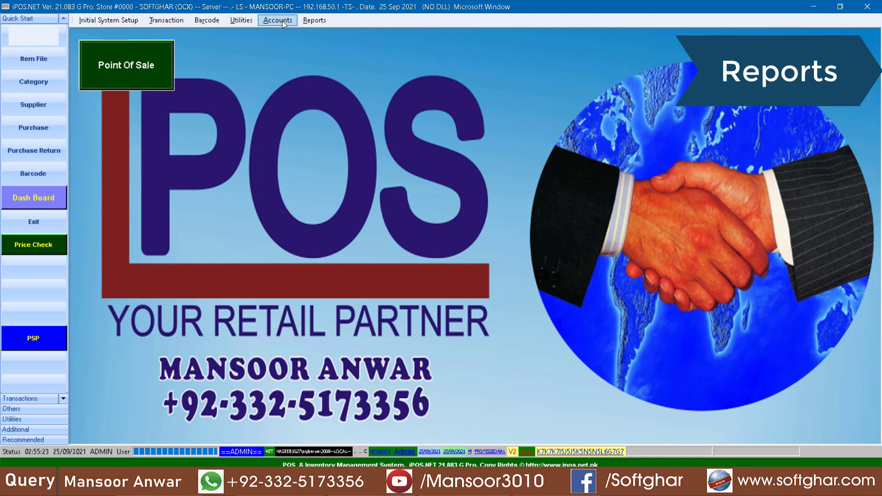
Add expense code 001 named FUEL in the Expense Codes form
left_click(282, 21)
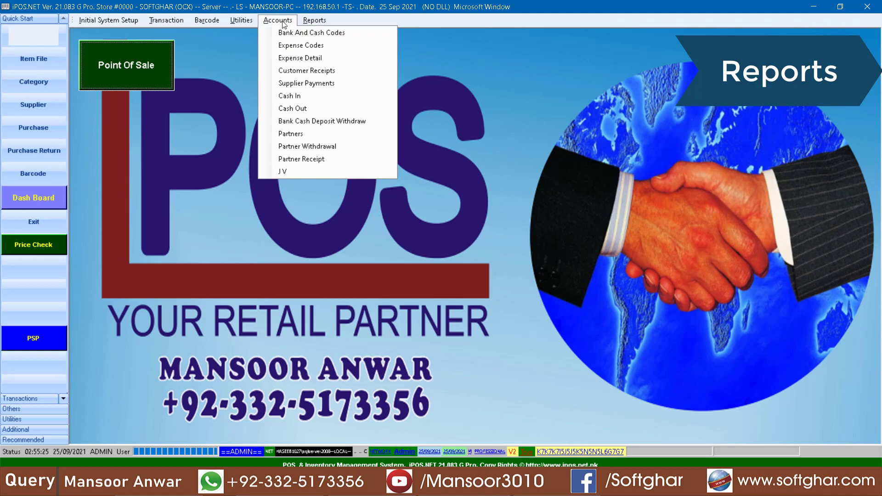
key("Right")
left_click(296, 45)
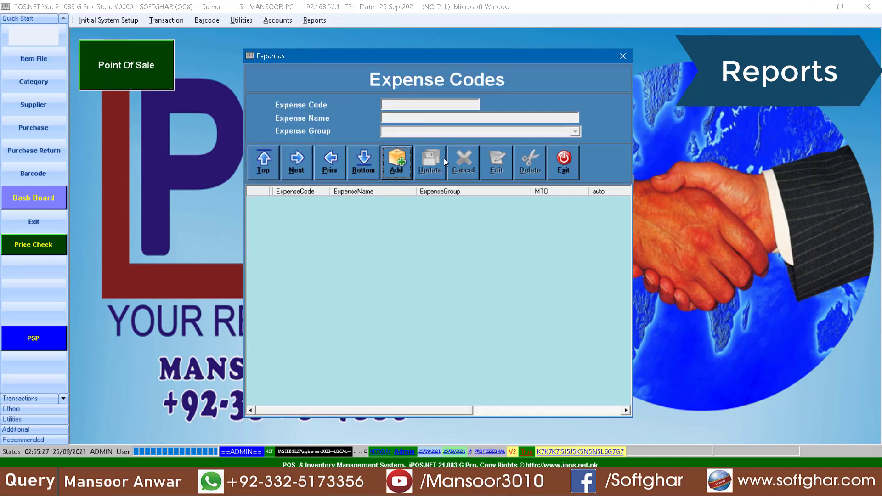
type("001")
key("Return")
type("FUE")
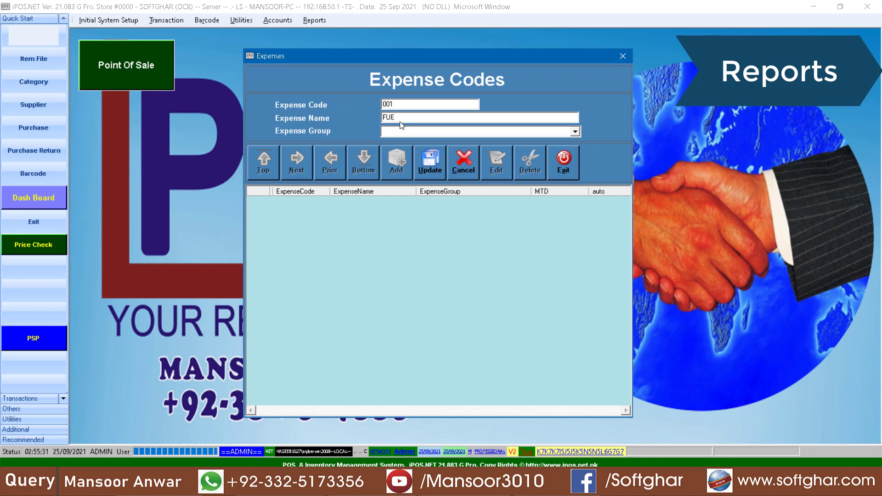
type("L")
key("alt+u")
key("Return")
Add expense code 002 named LUNCH and close the expense codes list
type("0LUNCH")
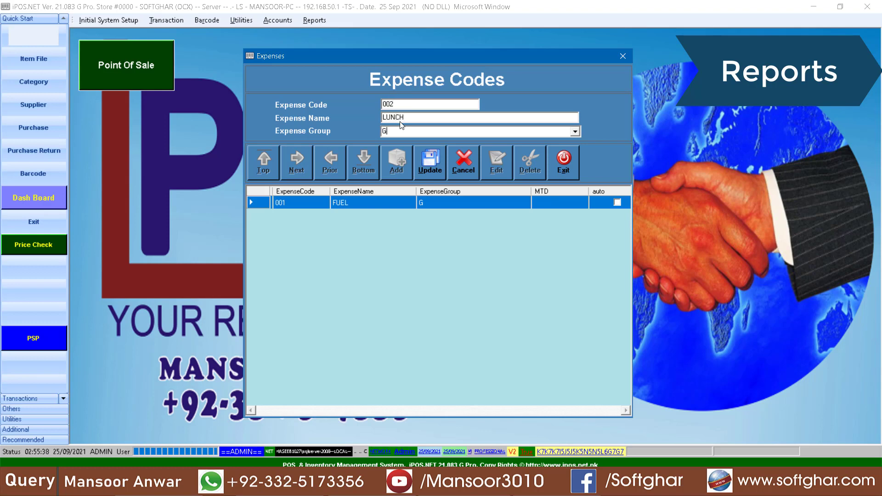
key("alt+u")
key("Return")
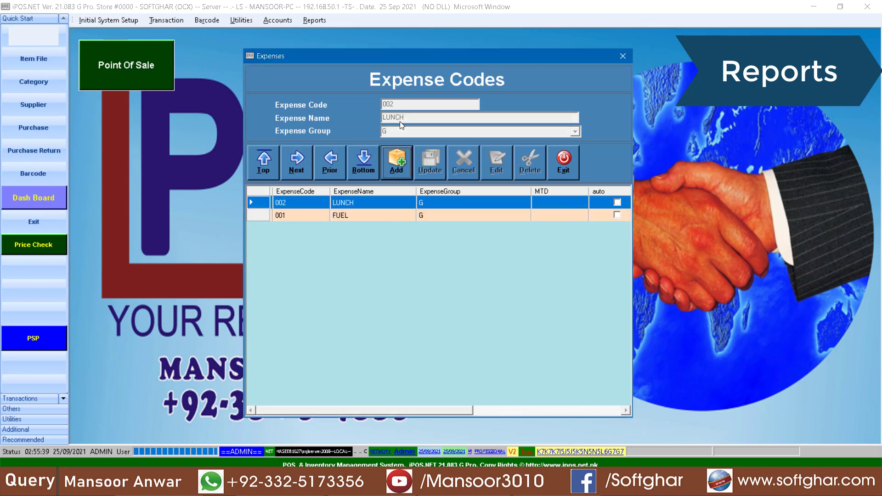
left_click(561, 162)
left_click(277, 20)
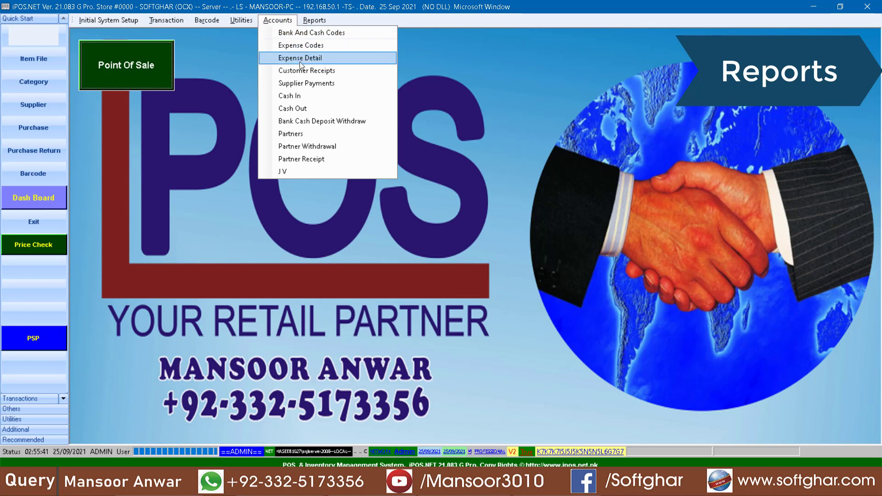
Enter an 800 FUEL expense paid from CASH with particulars VAN 1632 and save it
left_click(285, 61)
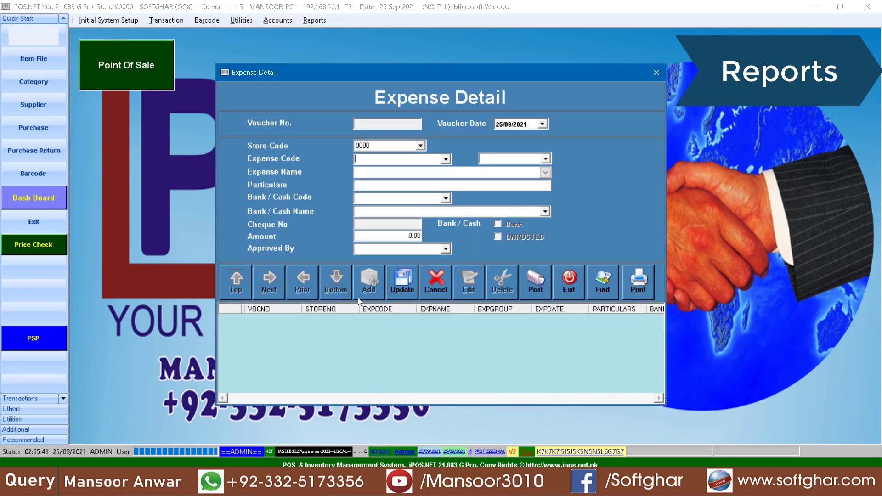
key("Return")
key("Return")
key("Return")
key("Return")
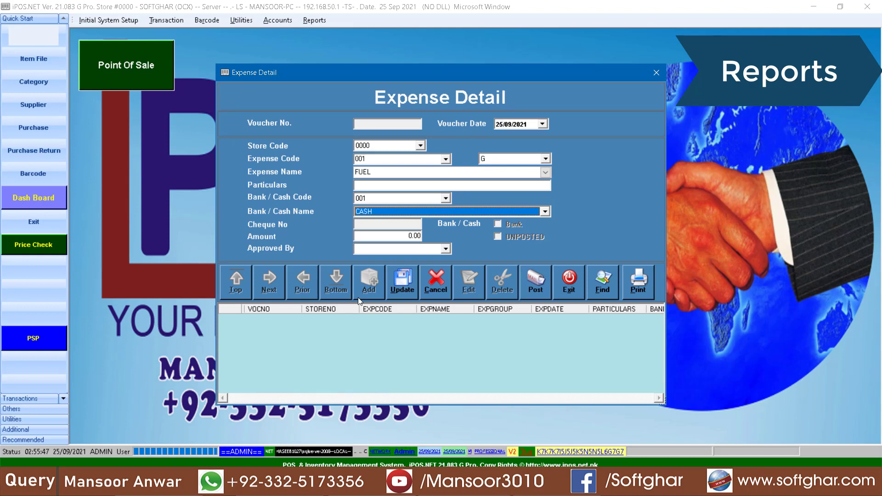
key("Return")
type("80")
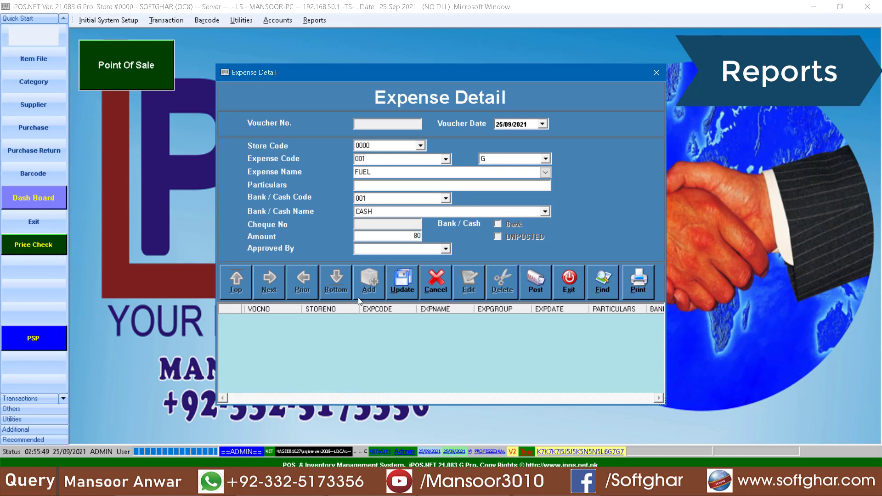
type("0VAN 1632")
left_click(403, 282)
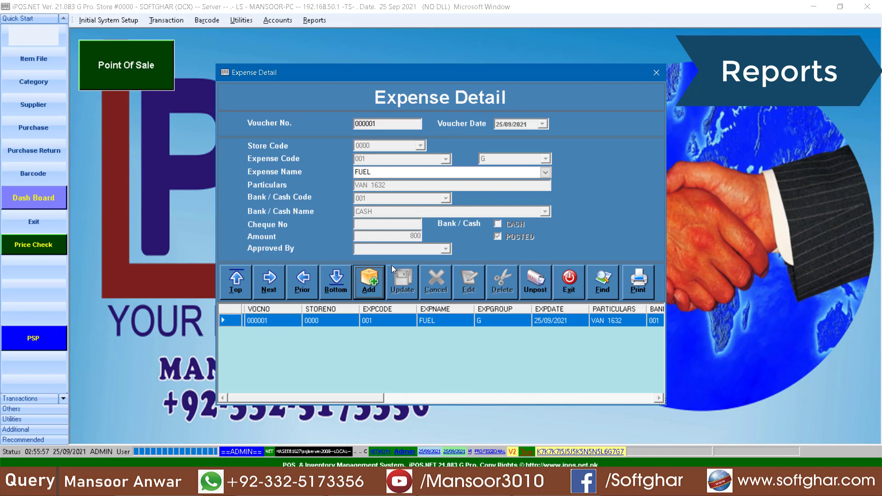
left_click(572, 286)
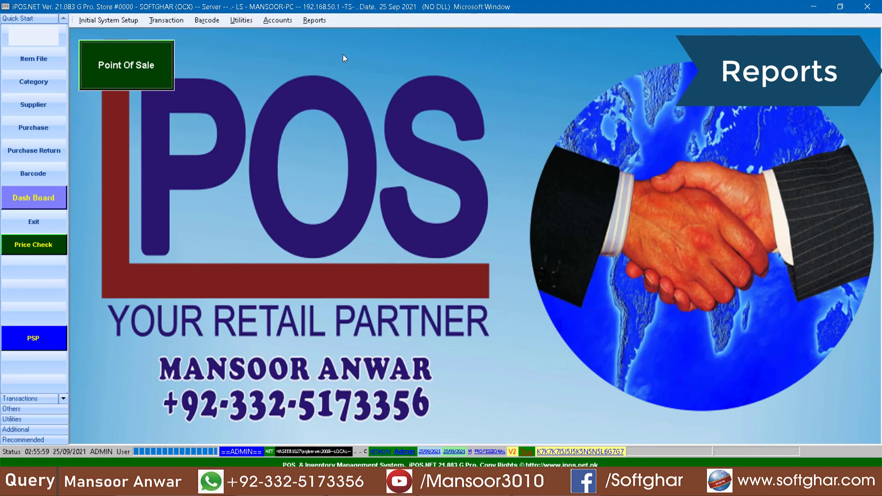
left_click(322, 21)
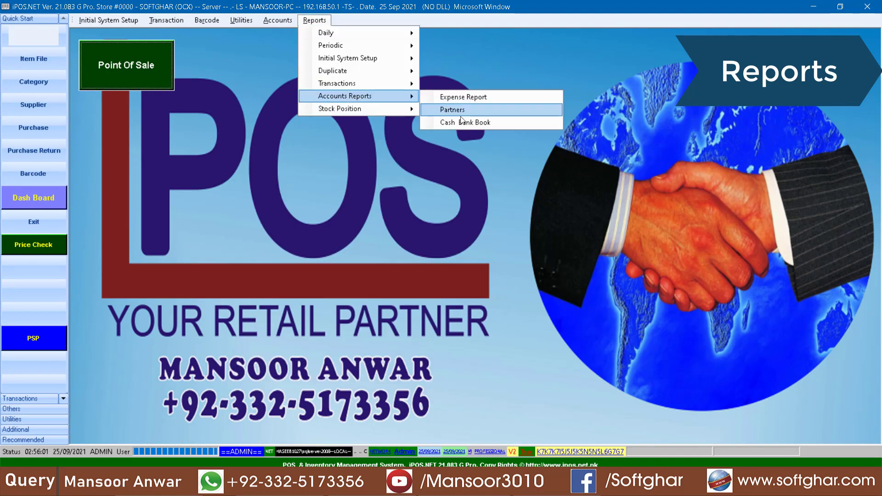
left_click(460, 123)
left_click(478, 179)
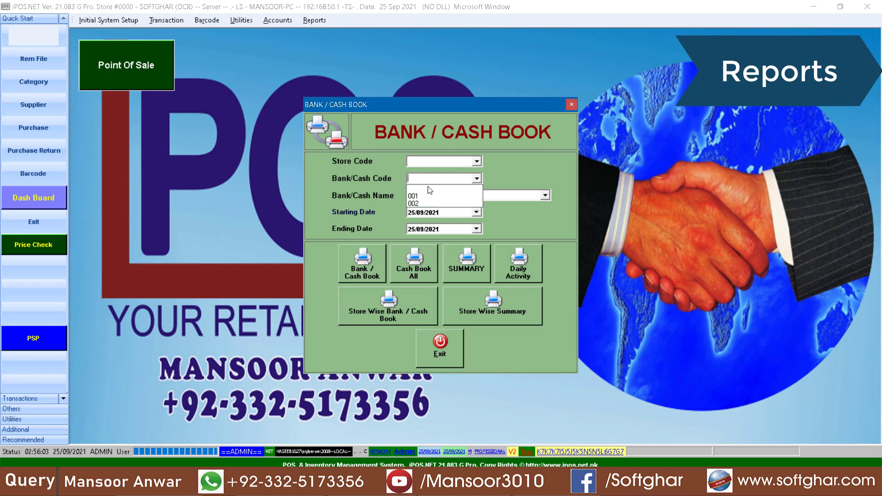
left_click(420, 197)
left_click(362, 265)
left_click(501, 315)
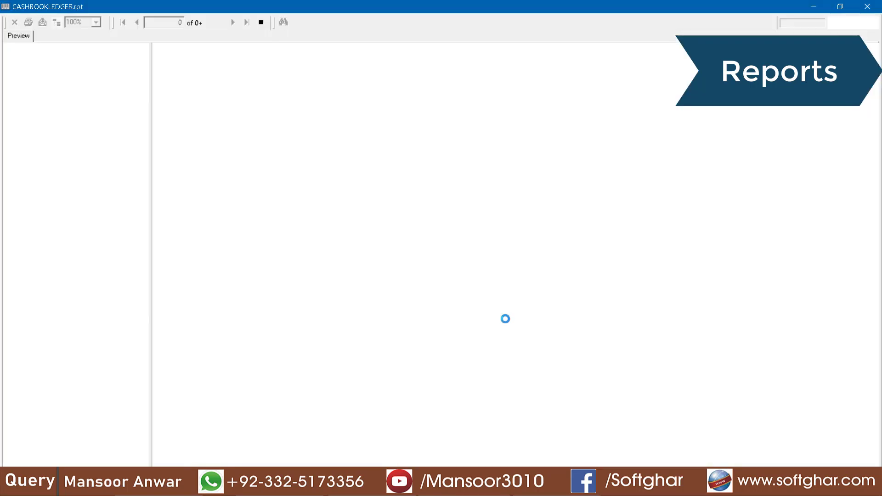
left_click(415, 156)
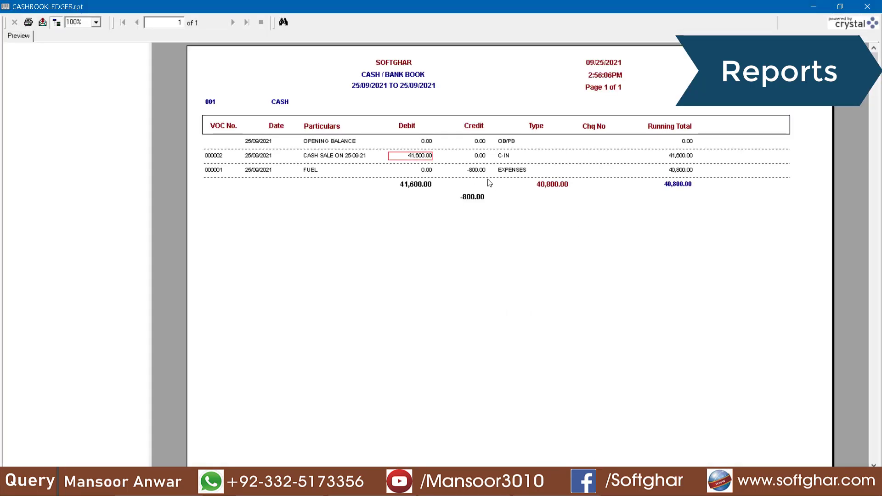
left_click(479, 172)
left_click(867, 6)
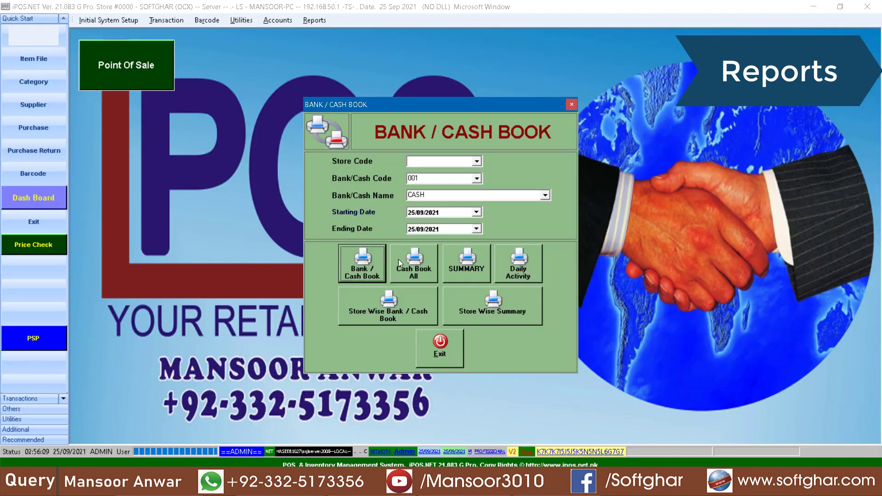
left_click(444, 363)
left_click(277, 20)
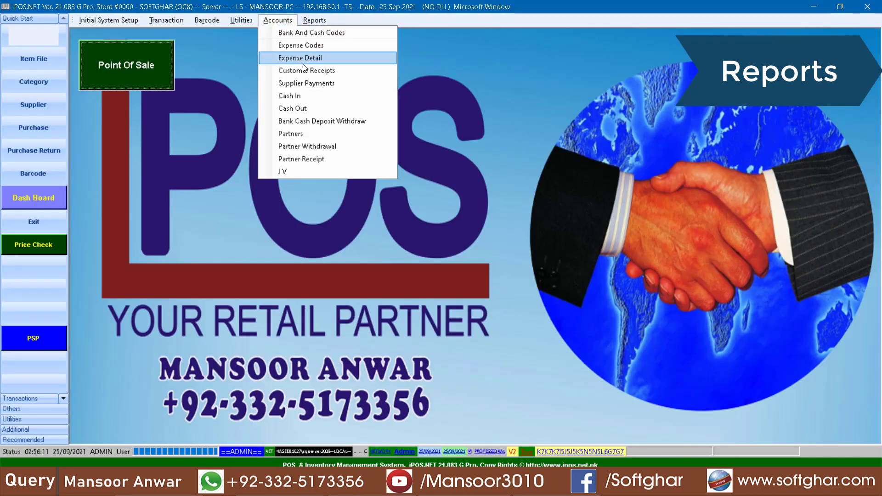
Start a new supplier payment to 002 CLASSIC MILL RAWAT paid from CASH
left_click(312, 83)
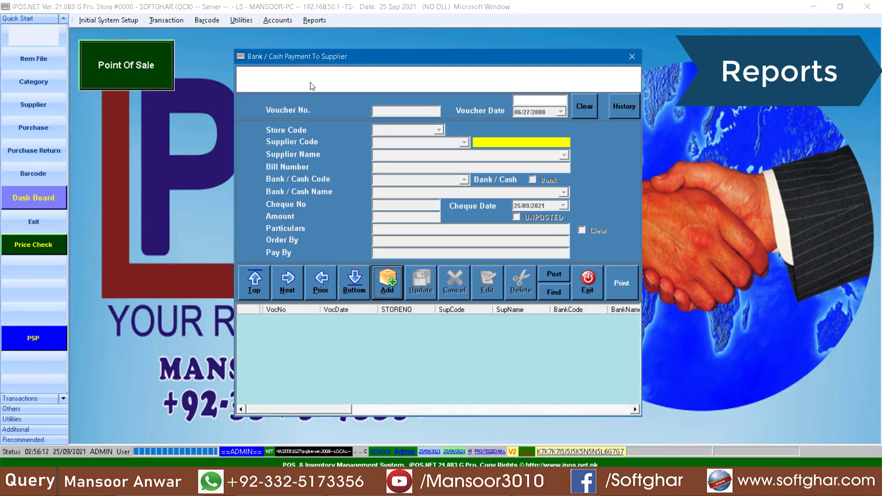
left_click(394, 286)
key("Down")
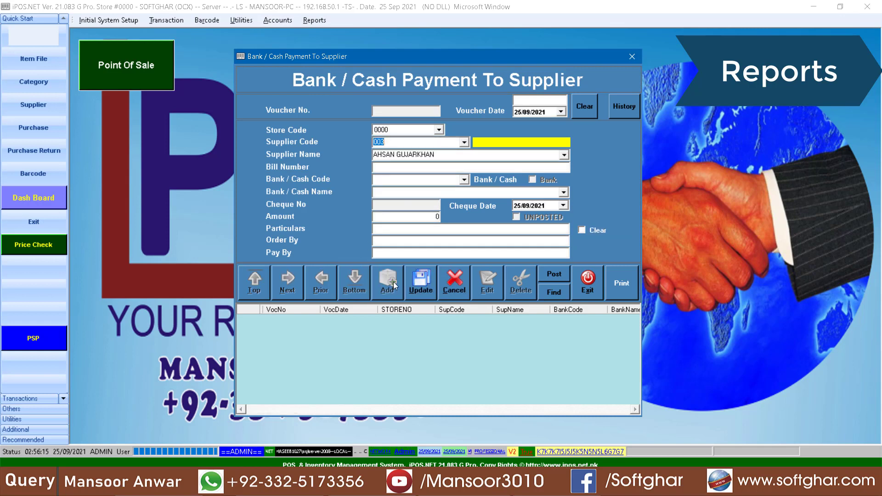
key("Return")
key("Down")
key("Down")
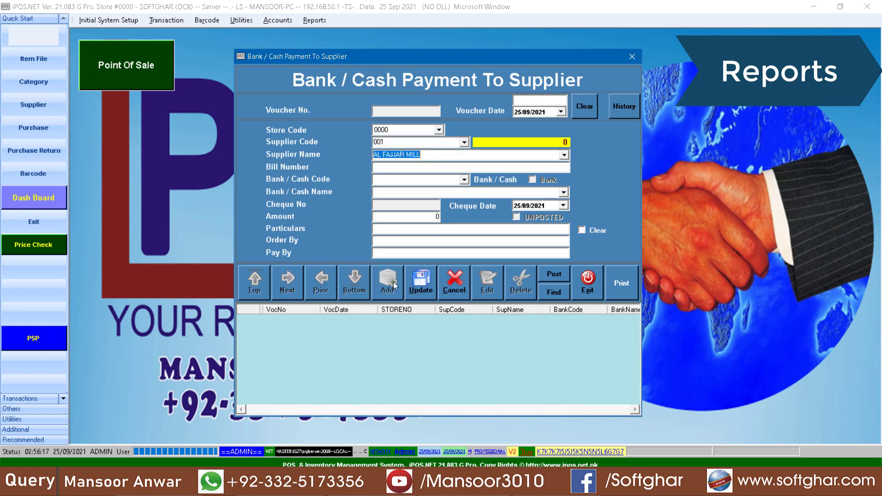
key("Return")
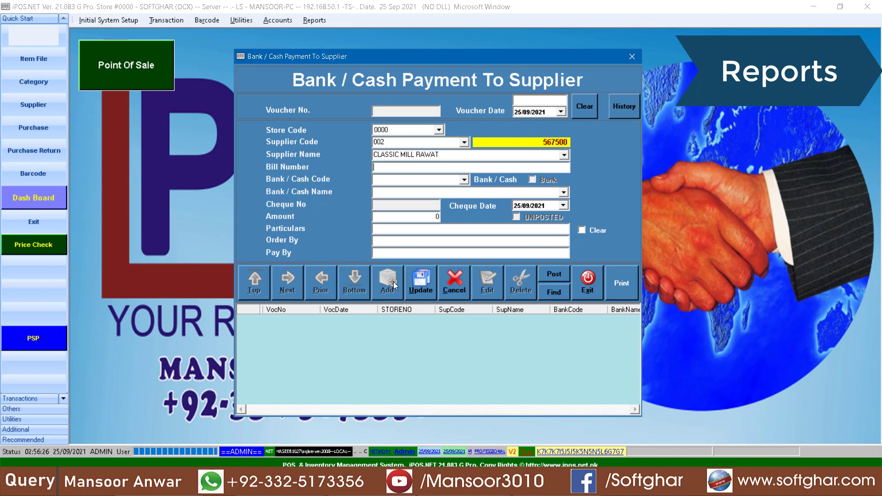
key("Return")
key("Down")
Enter amount 200000 with particulars CASH PAYMENT and save it as voucher 000002
key("Return")
key("Return")
type("200000")
key("Return")
type("CASH PAYMENT")
left_click(421, 282)
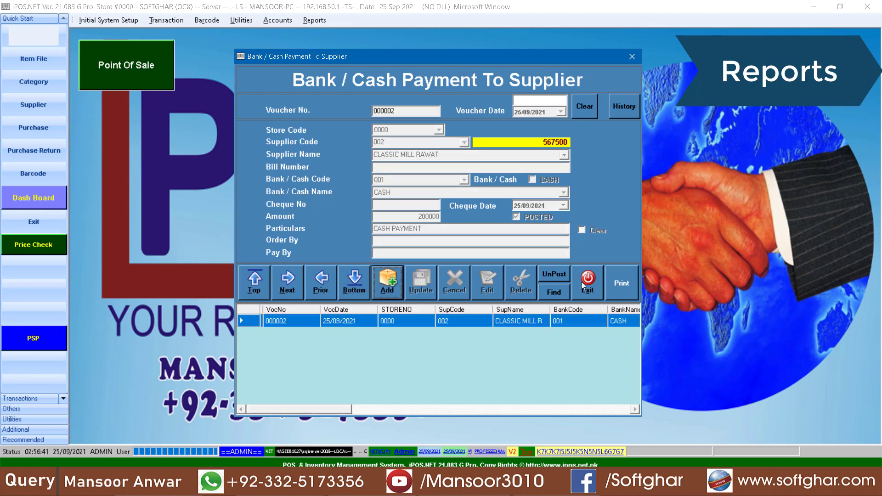
left_click(583, 283)
left_click(311, 20)
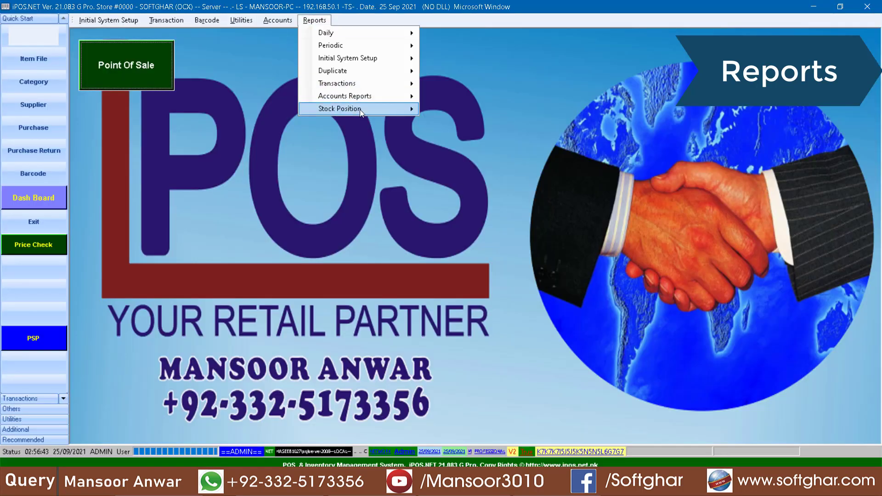
mouse_move(358, 96)
left_click(460, 123)
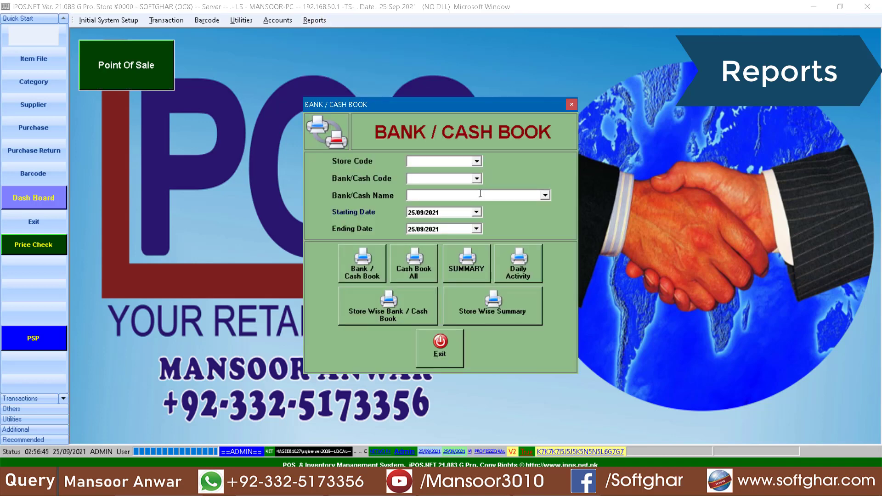
left_click(477, 178)
left_click(416, 204)
left_click(362, 269)
left_click(500, 317)
left_click(548, 201)
left_click(419, 156)
left_click(479, 186)
left_click(473, 212)
left_click(477, 183)
left_click(475, 171)
left_click(474, 185)
left_click(468, 207)
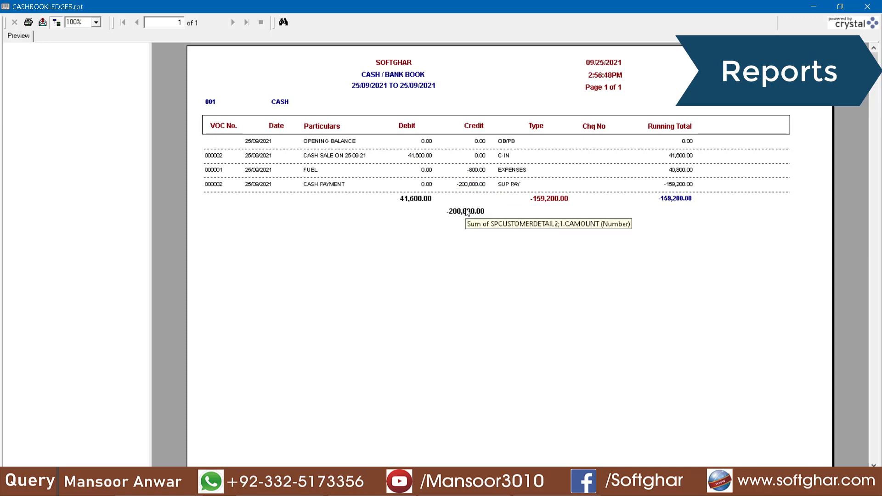
left_click(559, 201)
left_click(867, 7)
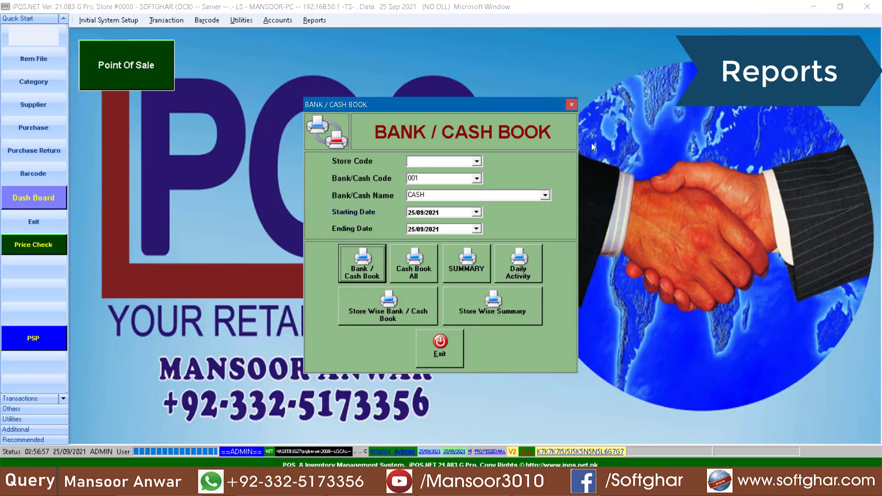
left_click(445, 352)
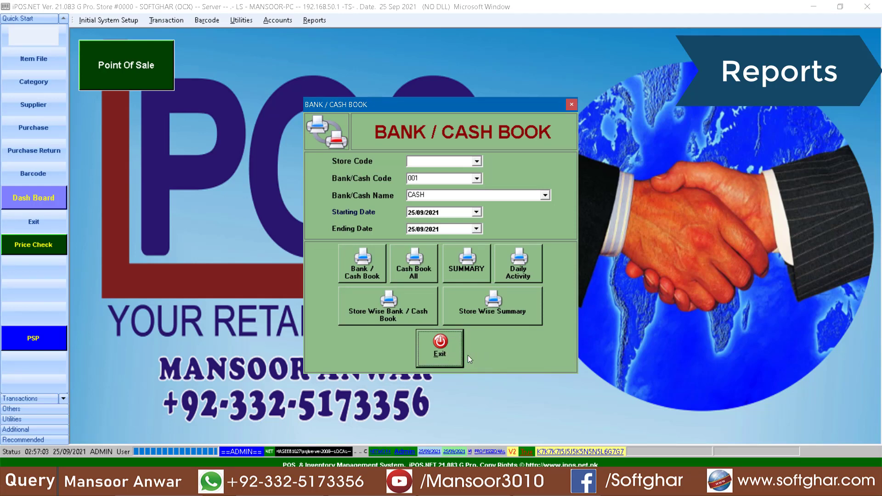
Start a new supplier payment to Classic Mill Rawat from the HBL bank account 002
left_click(440, 352)
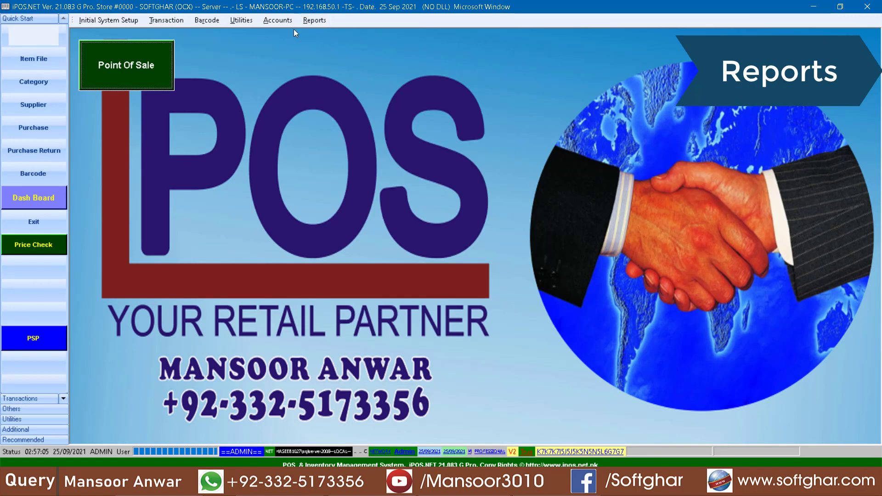
left_click(284, 22)
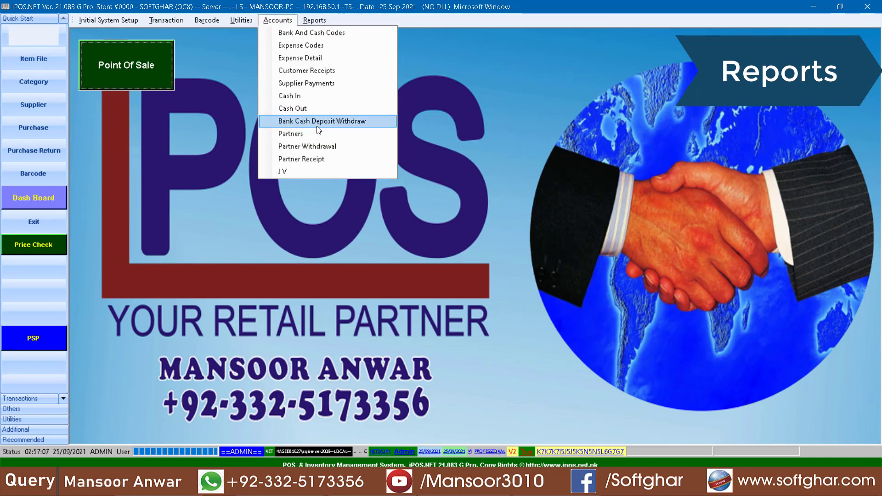
left_click(321, 84)
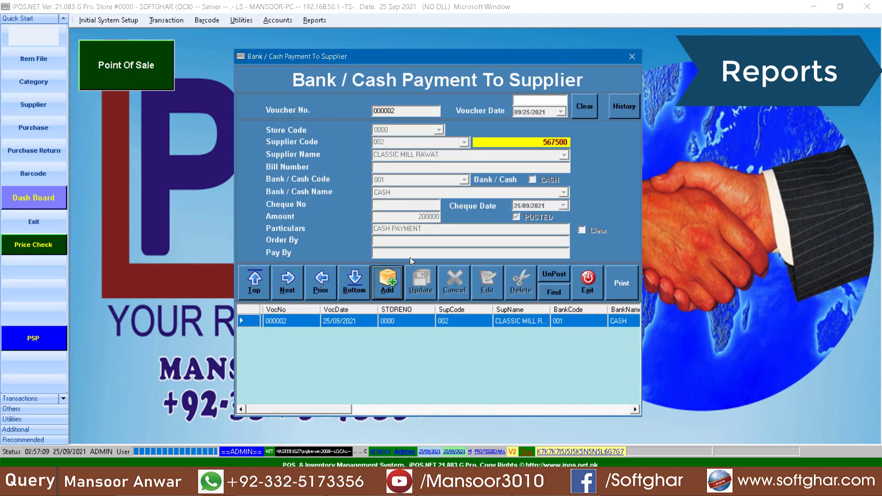
left_click(382, 274)
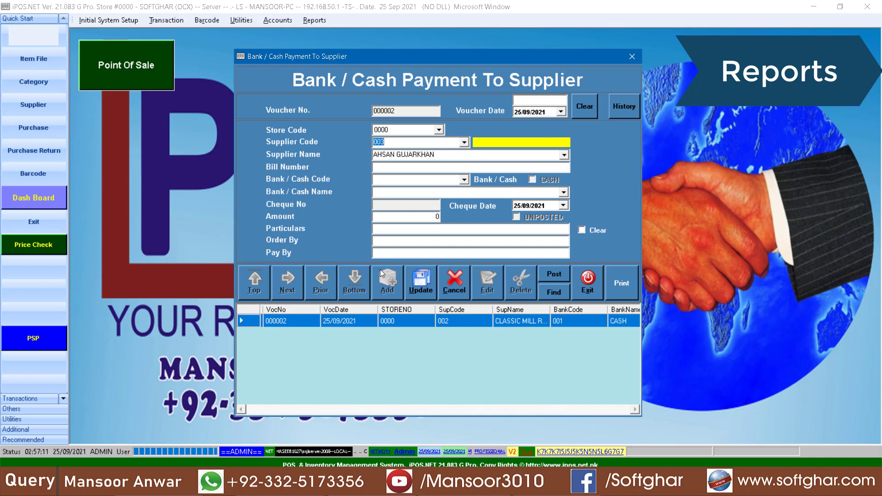
key("Down")
key("Return")
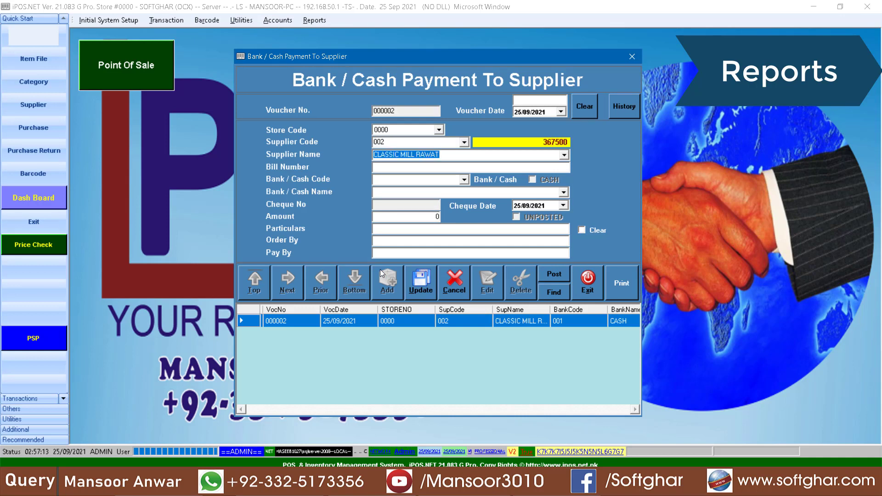
key("Return")
key("Return")
left_click(450, 183)
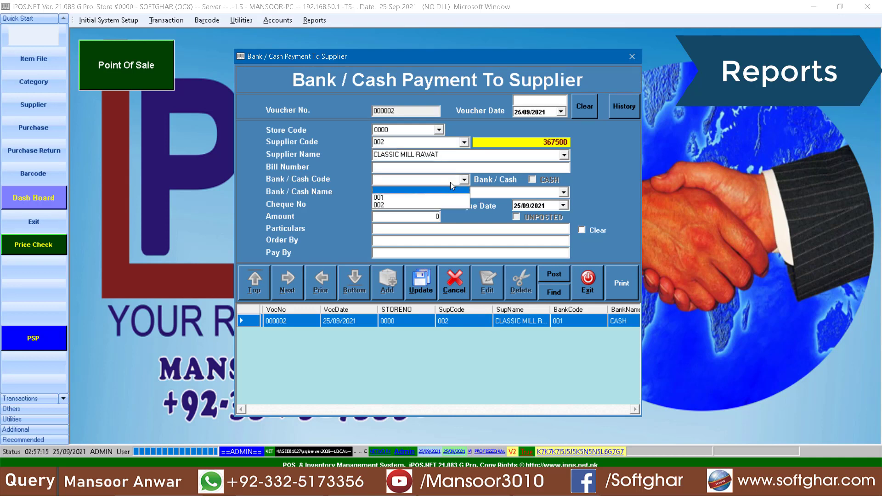
left_click(390, 205)
key("Return")
key("Return")
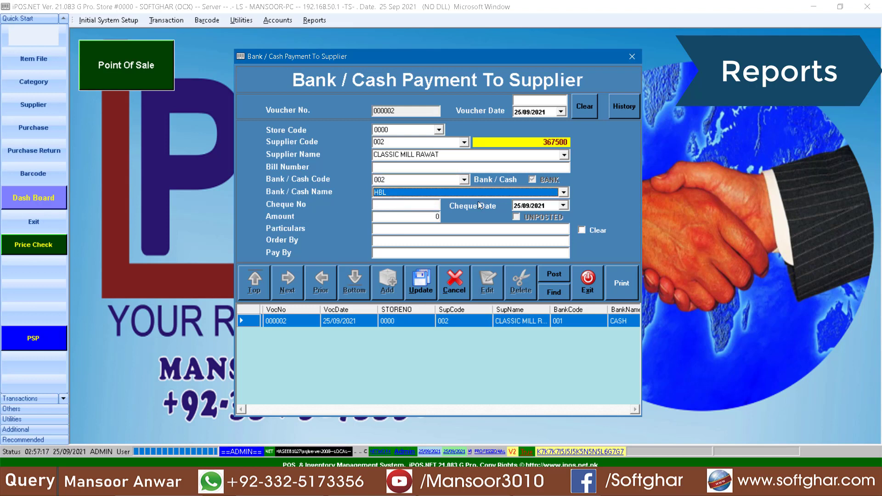
Enter cheque 4646466, amount 30000 and particulars THROUGH BANK, and save voucher 000003
type("4646466")
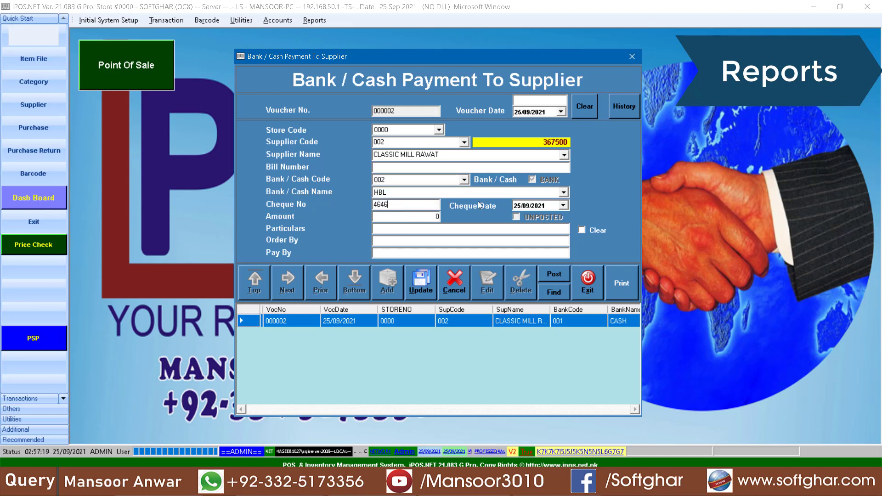
key("Return")
type("30000")
key("Return")
type("THROUGH BANK")
key("Return")
key("Return")
key("Return")
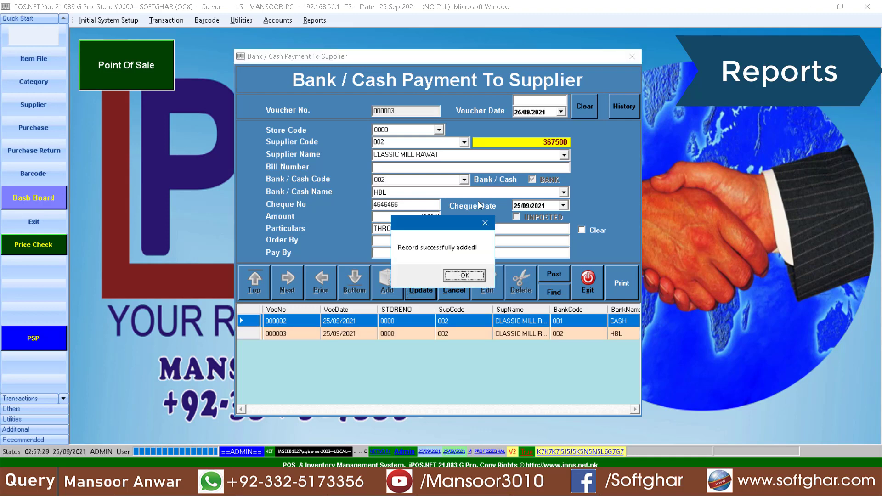
left_click(471, 276)
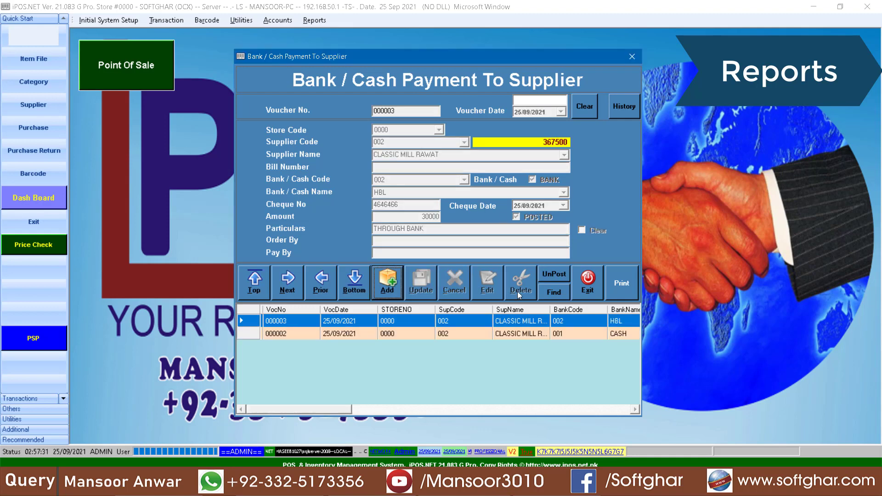
left_click(583, 292)
left_click(314, 20)
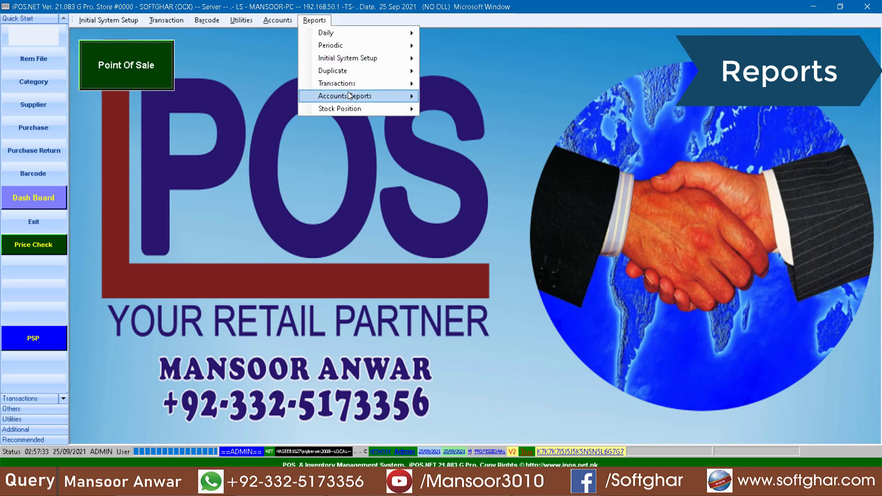
Preview the bank/cash book for account 002 HBL
mouse_move(347, 93)
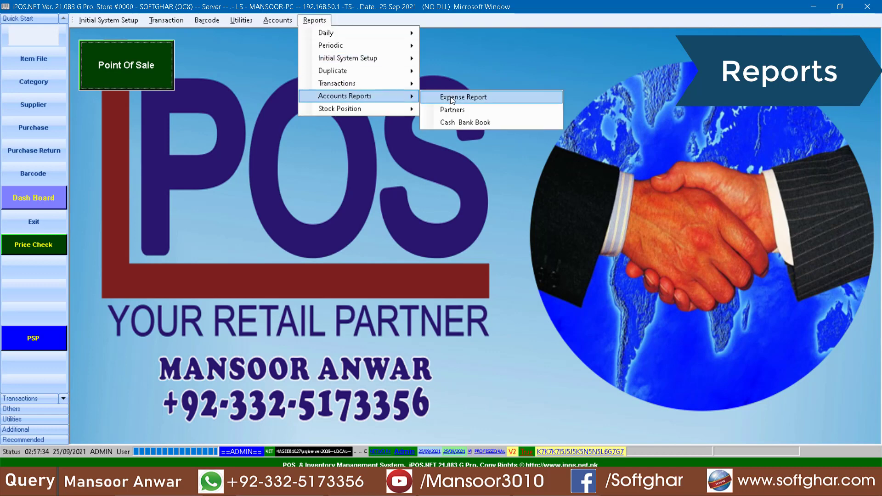
left_click(471, 123)
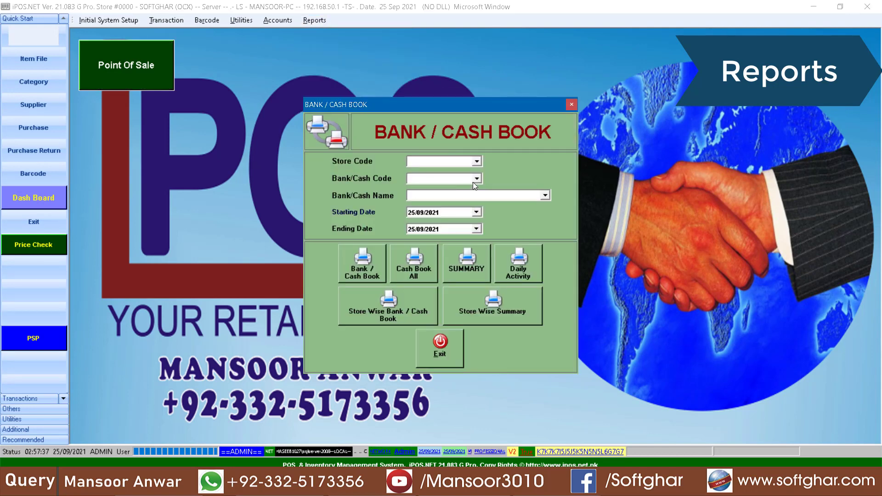
left_click(475, 179)
left_click(445, 198)
left_click(373, 259)
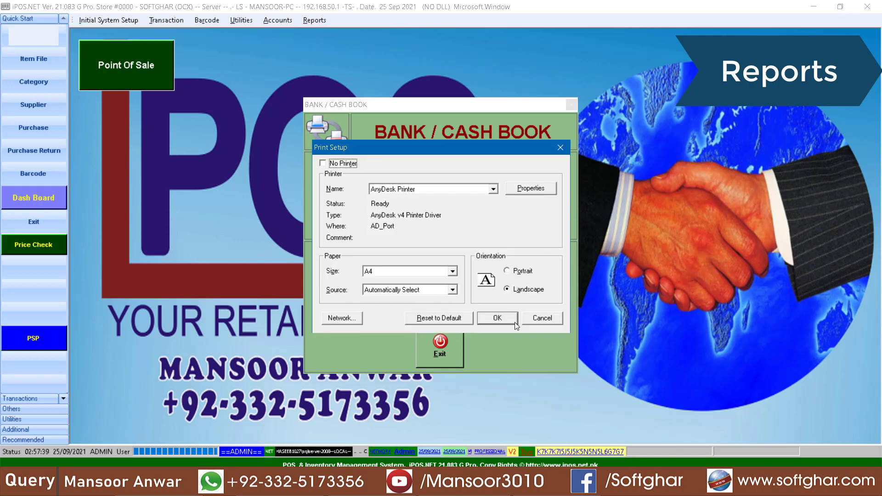
left_click(514, 323)
Check the THROUGH BANK entry's -30,000.00 credit, grand and running totals, then close the report
left_click(339, 157)
left_click(483, 157)
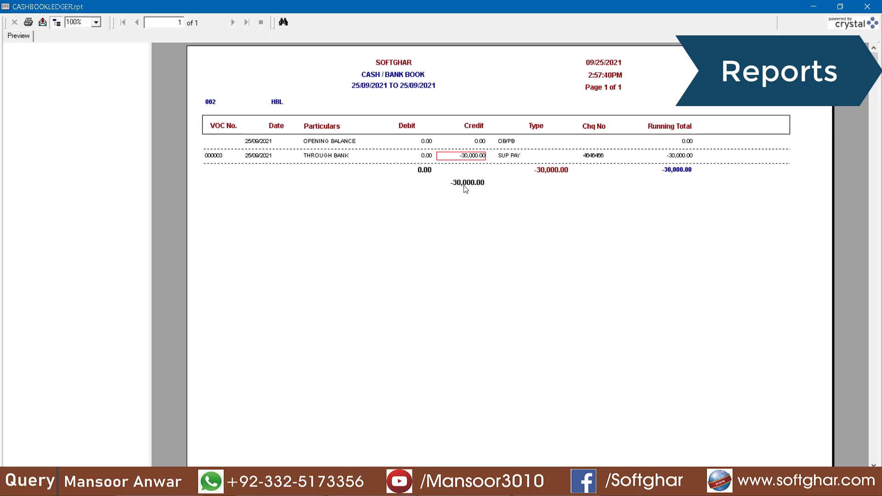
left_click(425, 171)
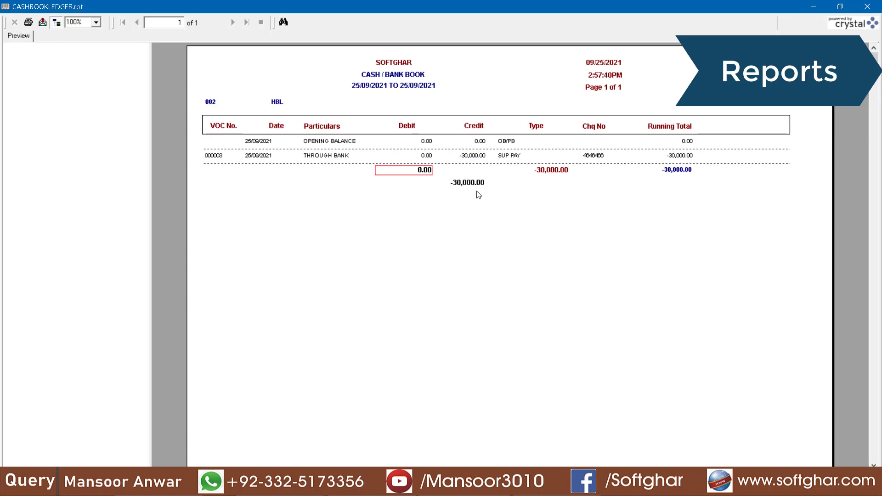
left_click(474, 184)
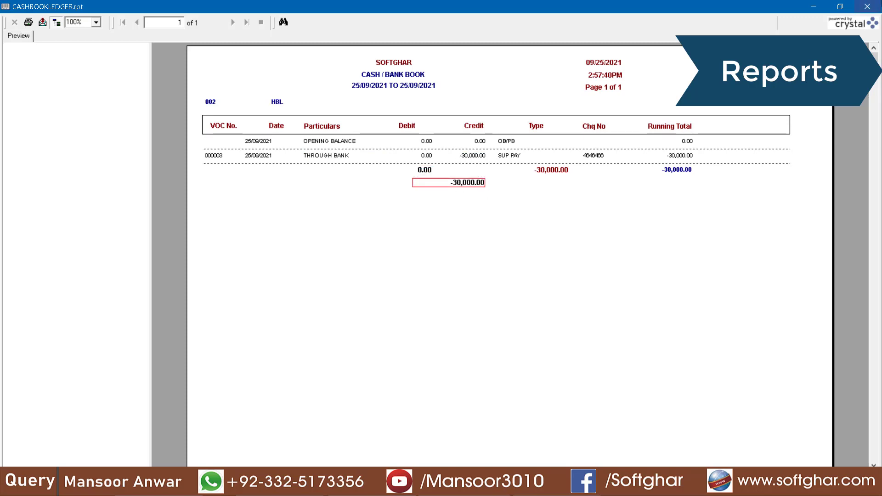
left_click(677, 171)
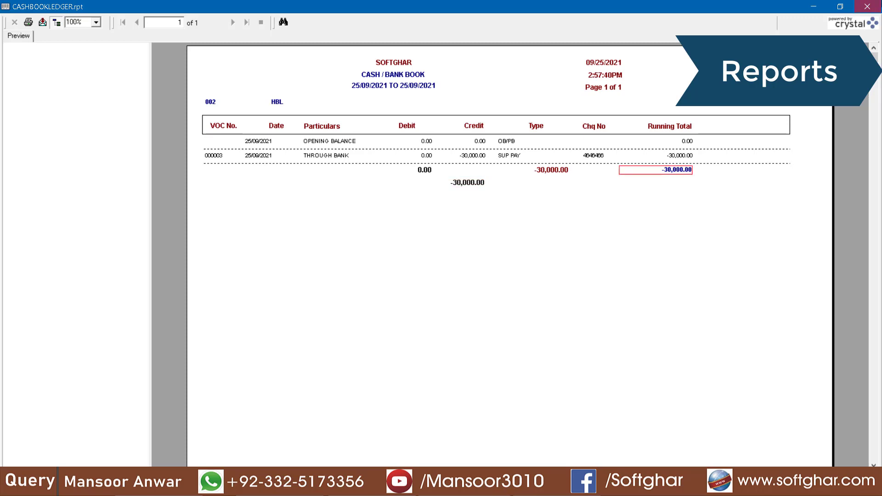
left_click(867, 7)
left_click(450, 341)
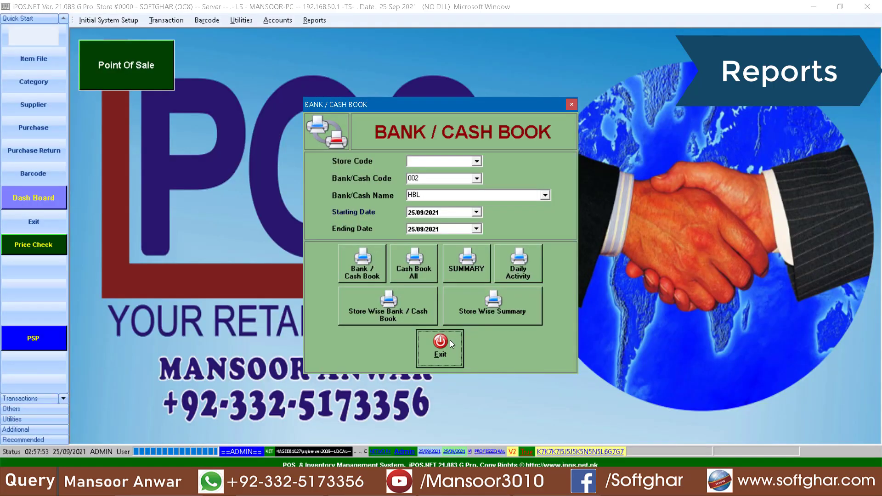
left_click(451, 341)
left_click(278, 20)
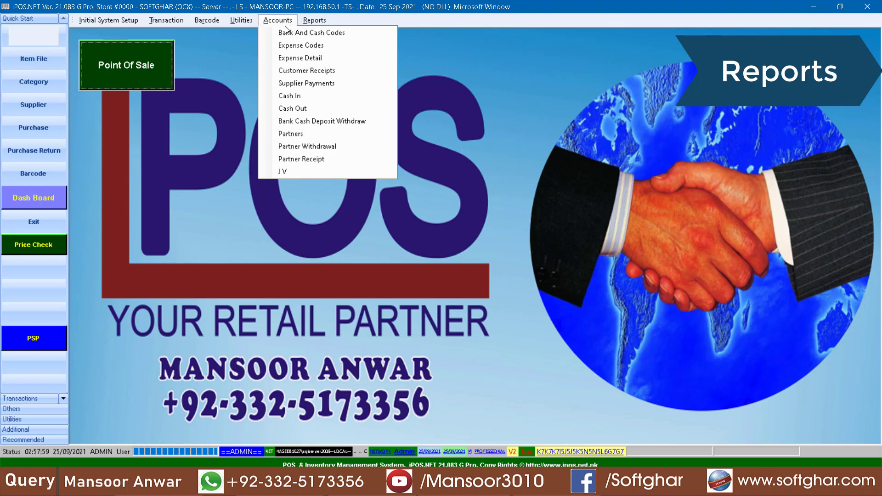
Rename bank account 002 from HBL to HBL 1
left_click(325, 33)
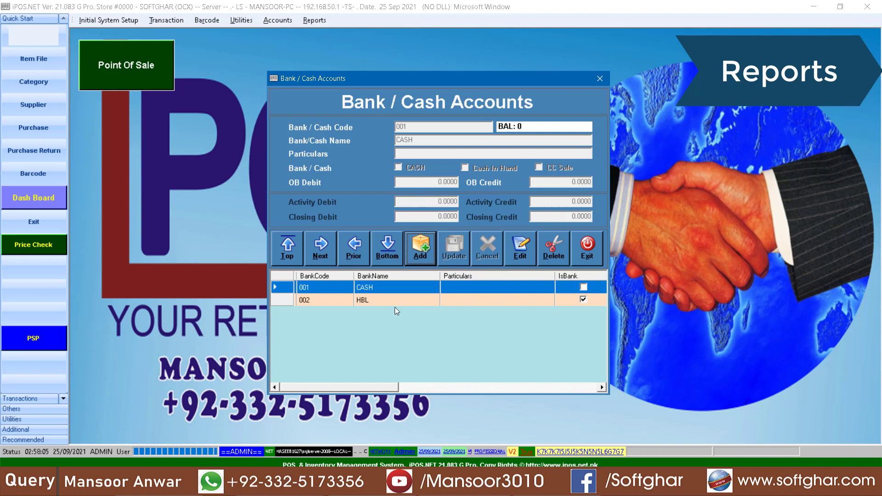
left_click(378, 301)
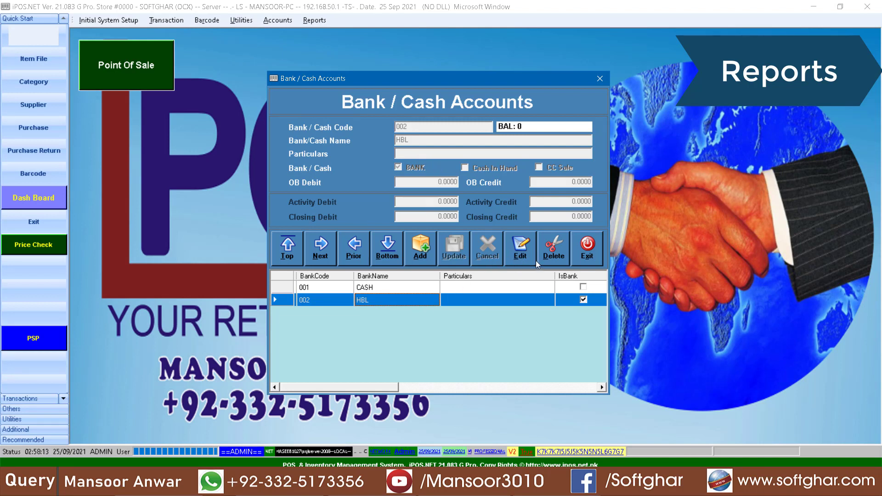
left_click(523, 255)
left_click(426, 144)
type("1")
left_click(461, 258)
left_click(434, 269)
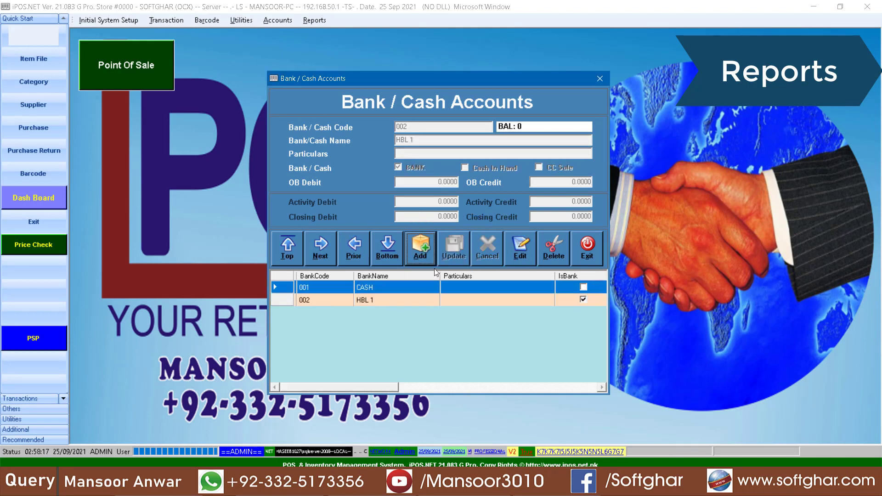
Add bank account 003 named HBL 2 and close the bank and cash codes window
left_click(380, 298)
left_click(427, 247)
type("003")
key("Return")
type("HBL 2")
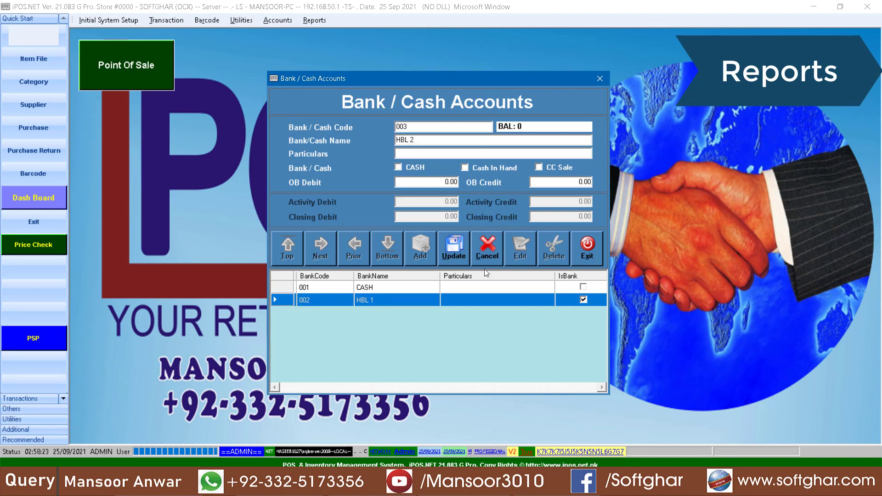
left_click(453, 250)
left_click(475, 277)
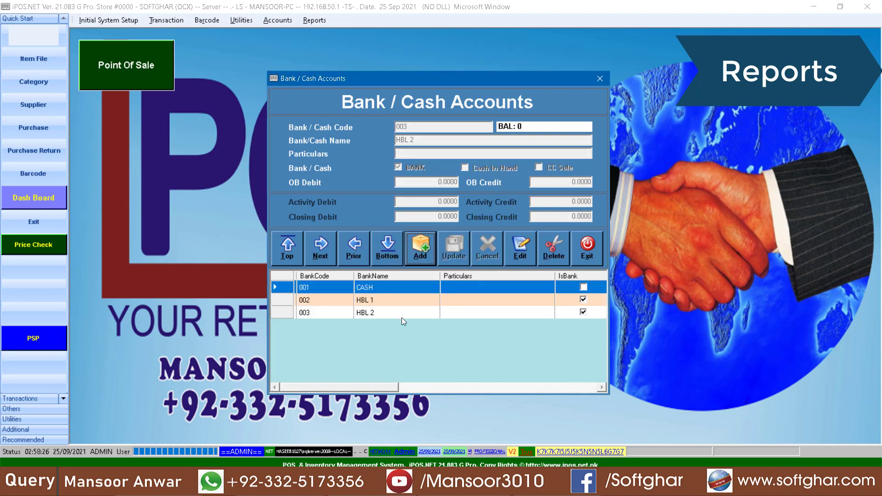
left_click(378, 301)
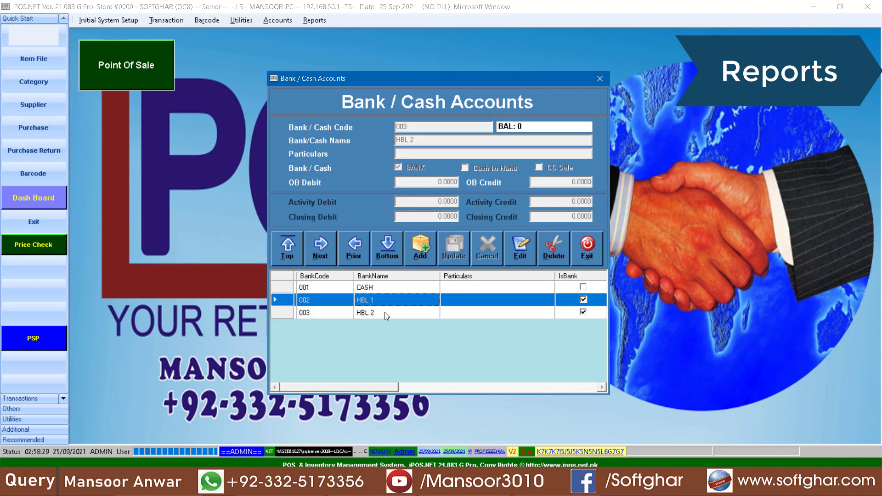
left_click(384, 312)
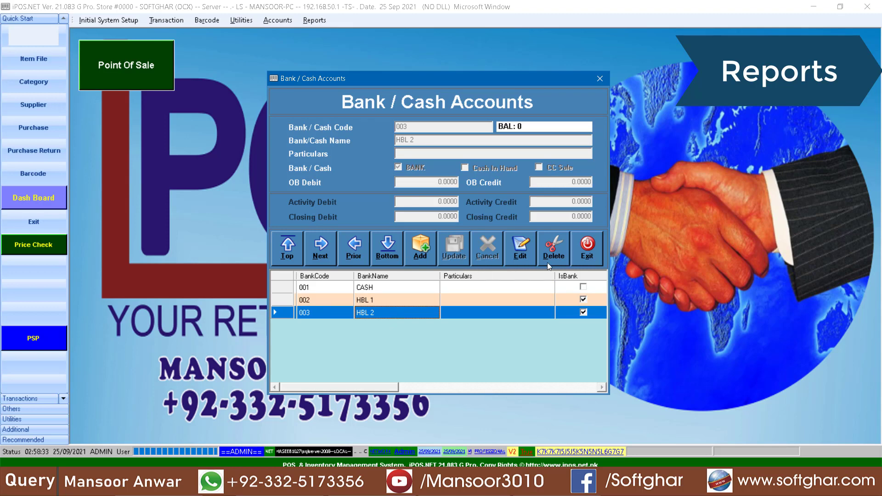
left_click(582, 253)
Start a bank deposit from 001 CASH into 002 HBL 1
left_click(288, 21)
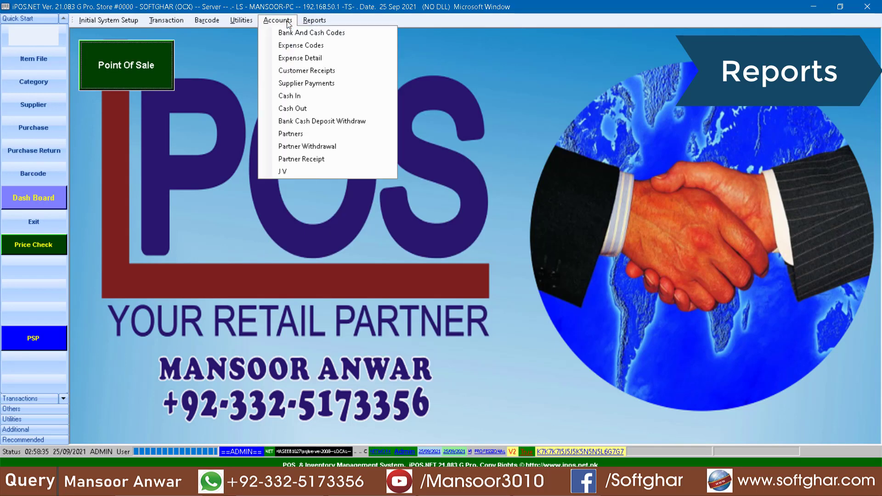
left_click(332, 122)
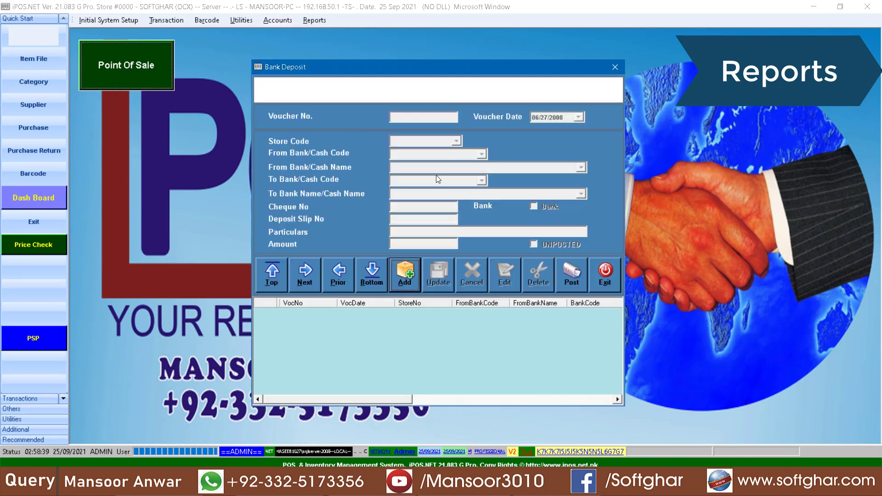
key("Tab")
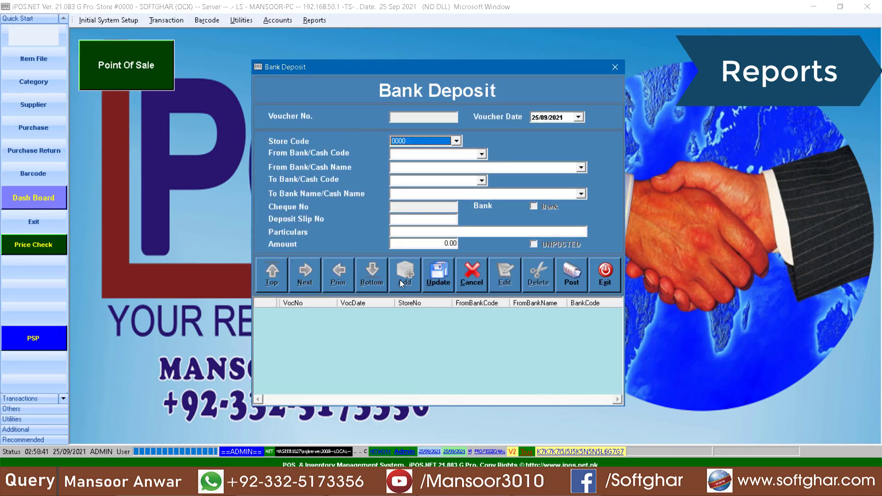
key("Tab")
key("Down")
key("Tab")
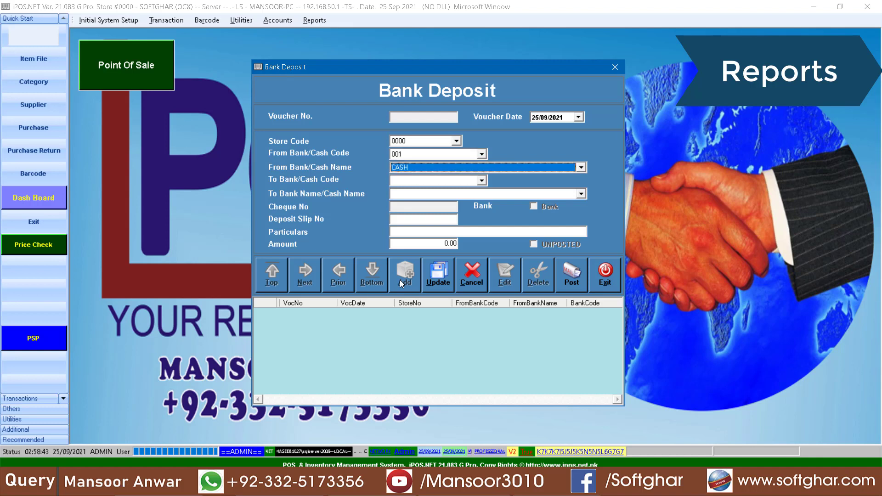
key("Tab")
key("Down")
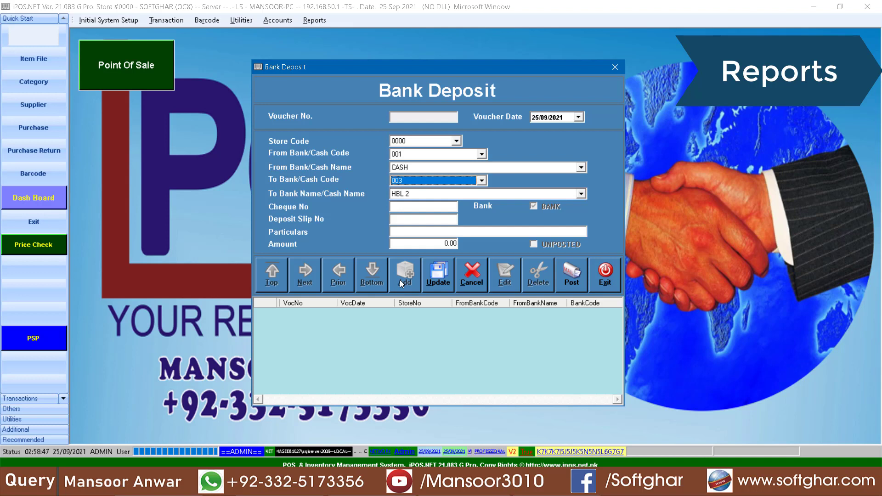
key("Tab")
Enter cheque, slip and particulars details with amount 60000 and save the deposit
key("Tab")
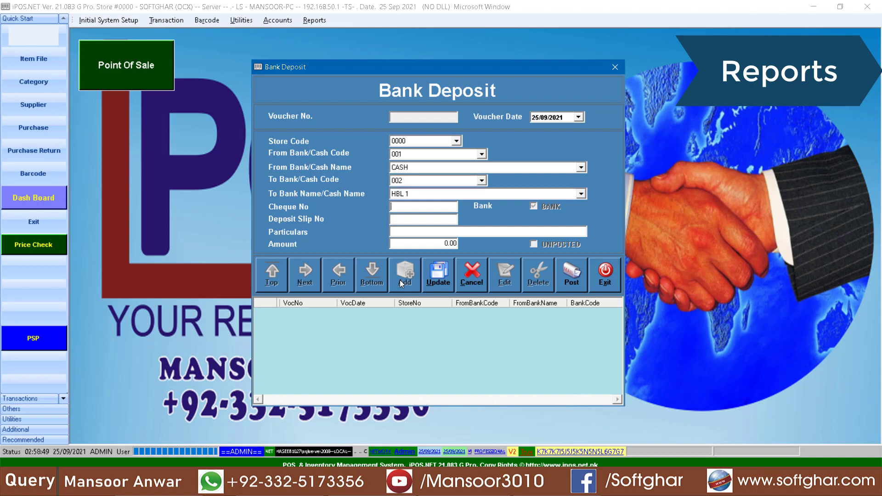
type("165456465")
type("54646")
type("ADSASDFA FA")
key("Tab")
type("60000")
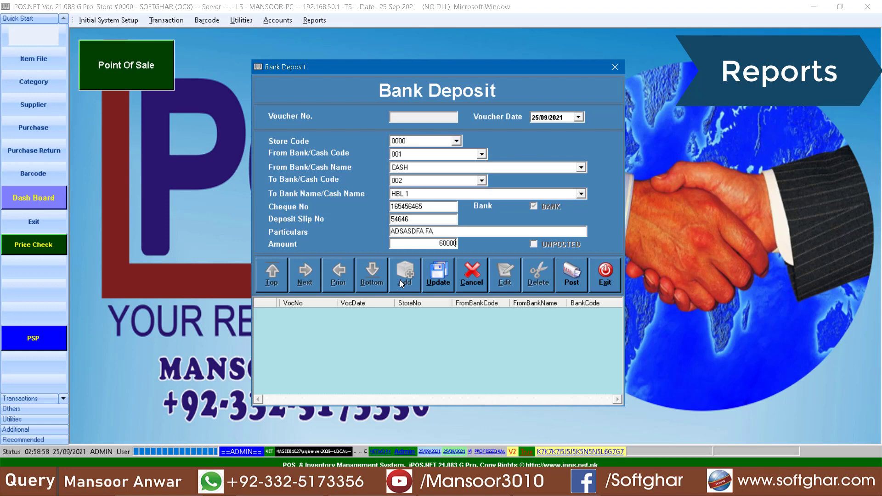
key("alt+u")
key("Return")
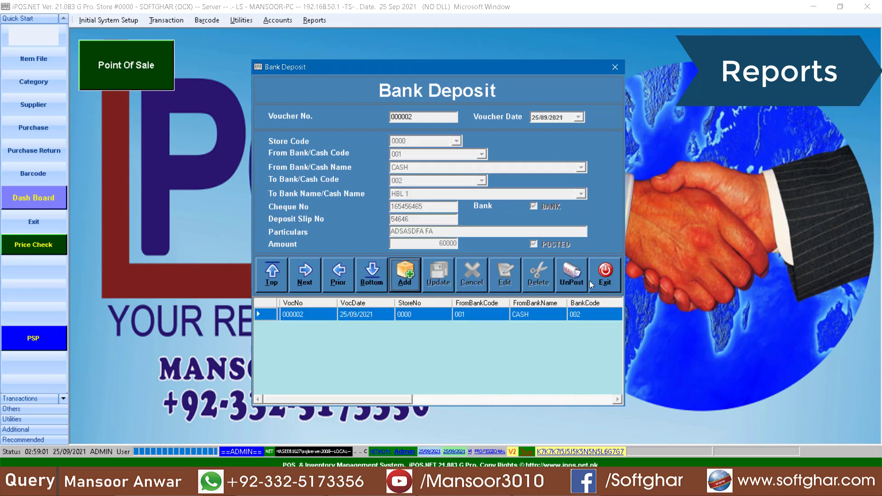
left_click(603, 268)
left_click(312, 19)
mouse_move(368, 96)
left_click(461, 123)
Preview the bank/cash book report for the CASH account
left_click(478, 178)
left_click(428, 195)
left_click(359, 262)
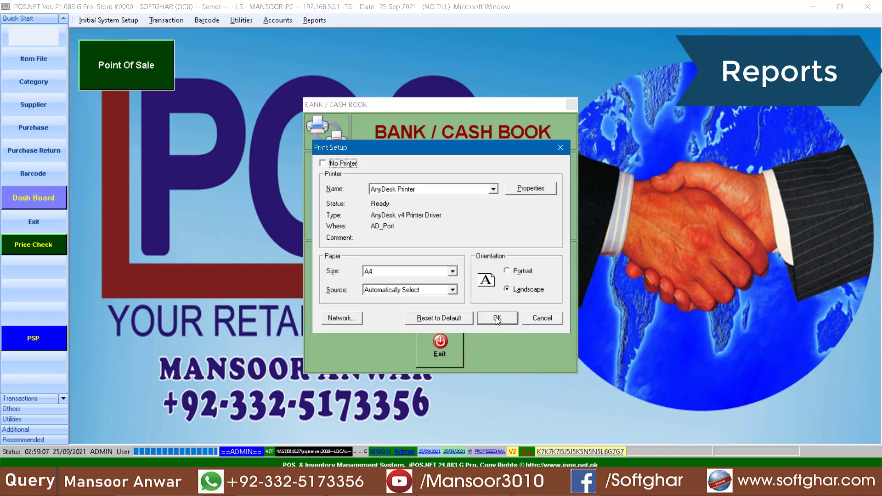
left_click(498, 318)
Review the -200,000.00 payment, -800.00 fuel, -60,000.00 deposit and -219,200.00 credit total
left_click(467, 199)
left_click(476, 185)
left_click(477, 171)
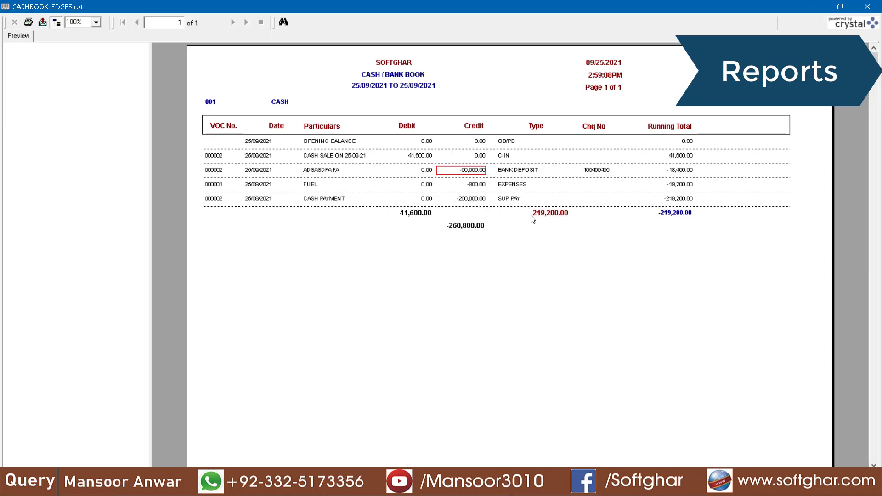
left_click(548, 217)
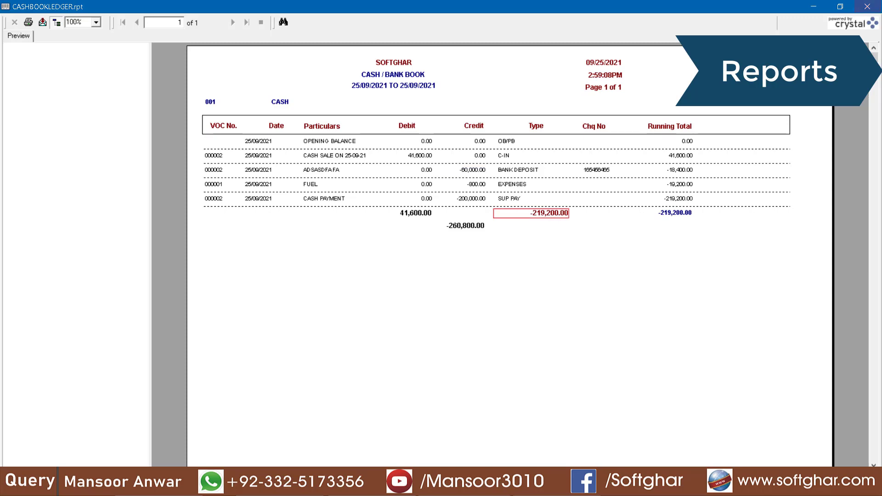
Close the report preview and the Bank / Cash Book form
left_click(867, 6)
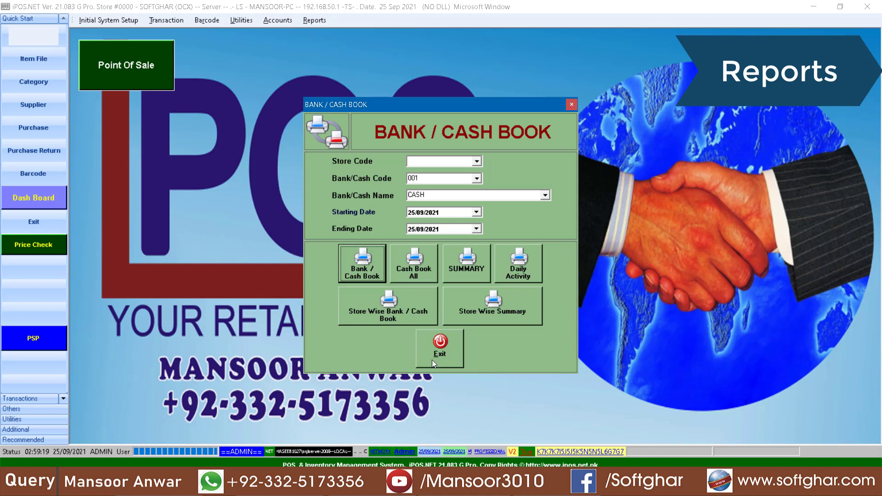
left_click(431, 360)
left_click(315, 20)
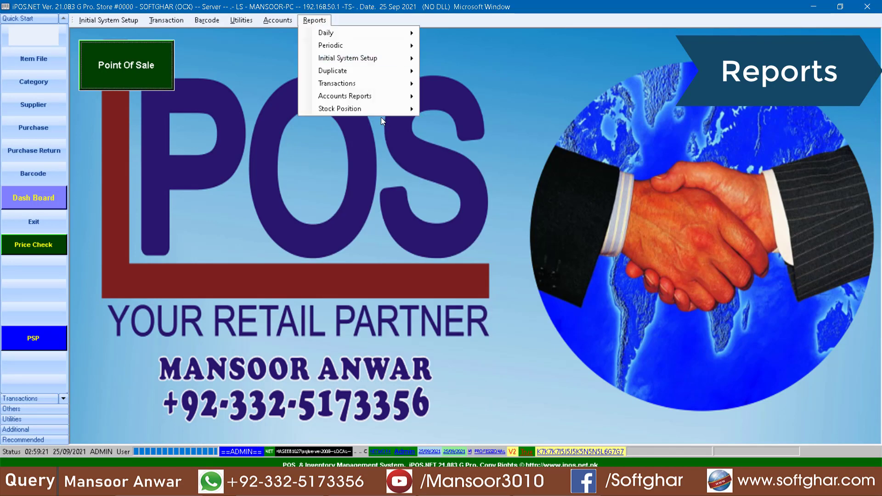
In Customer Transaction Detail, select the cash-and-carry customer and set the start date to 01/09/2021
mouse_move(359, 83)
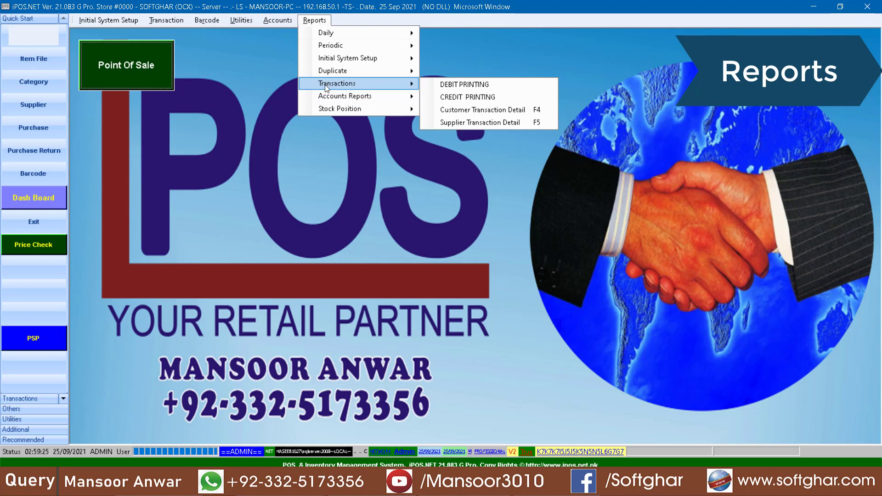
left_click(484, 115)
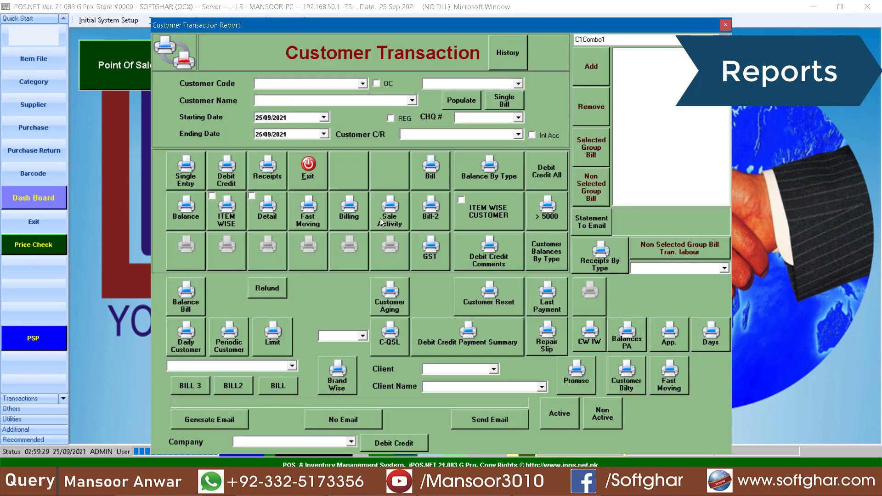
left_click(363, 83)
left_click(276, 93)
key("Down")
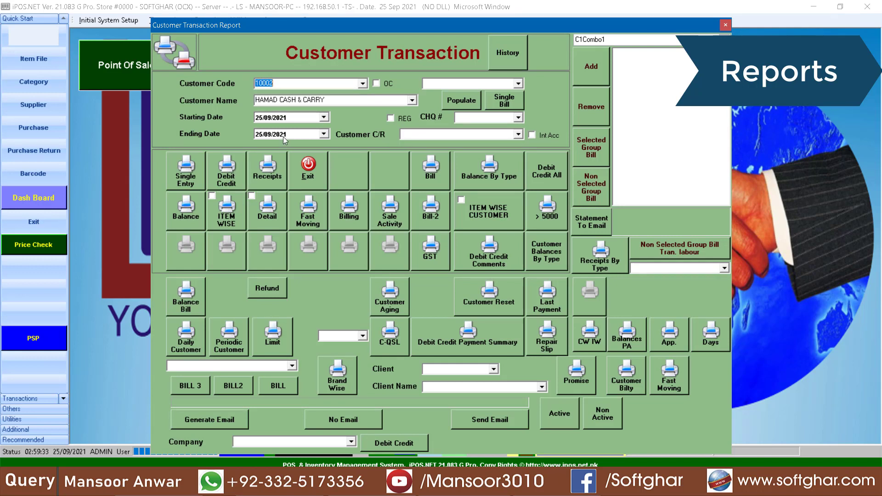
left_click(260, 118)
Review the customer's debit-credit ledger: 25,000.00 payment, 60,500.00 credit total, 35,500.00 closing balance
left_click(233, 173)
left_click(501, 316)
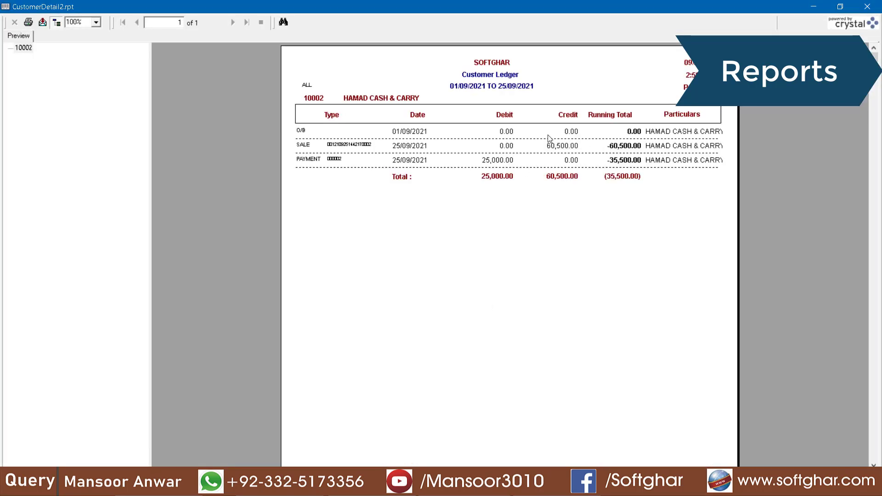
left_click(404, 160)
left_click(507, 160)
left_click(560, 179)
left_click(606, 180)
left_click(878, 6)
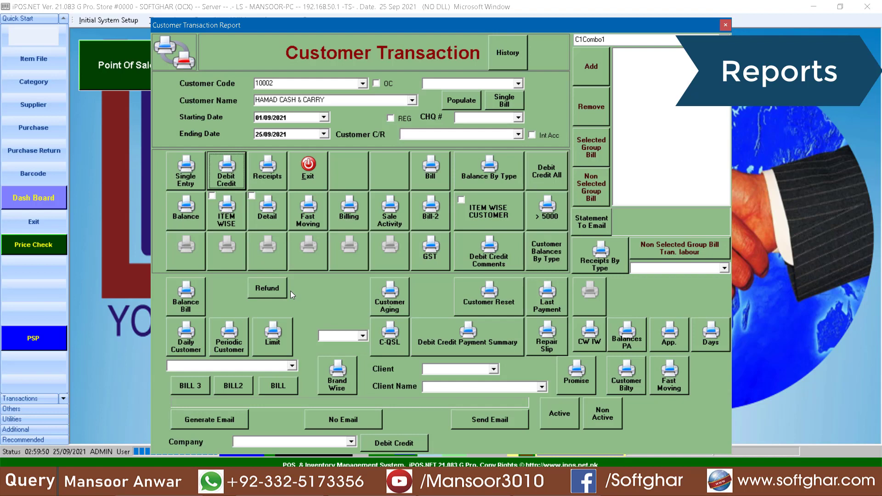
Preview the customer's item-wise bill and transaction detail reports, then close the customer form
left_click(233, 214)
left_click(501, 321)
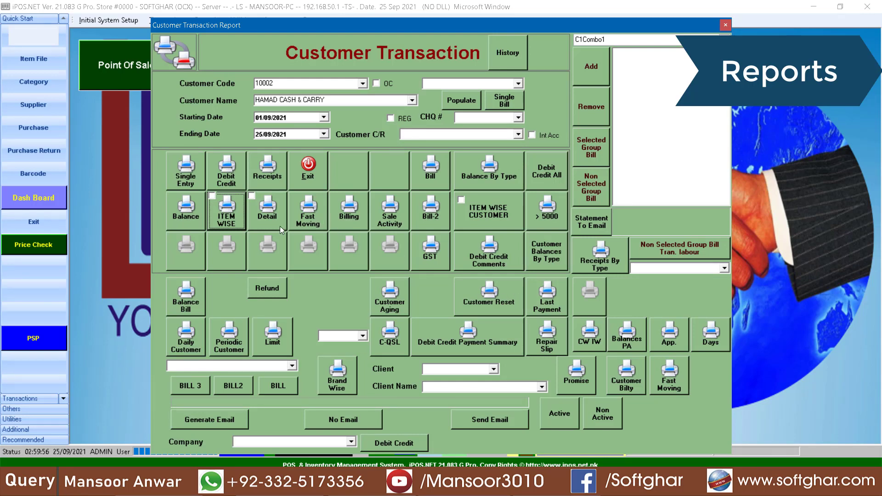
left_click(269, 219)
left_click(501, 320)
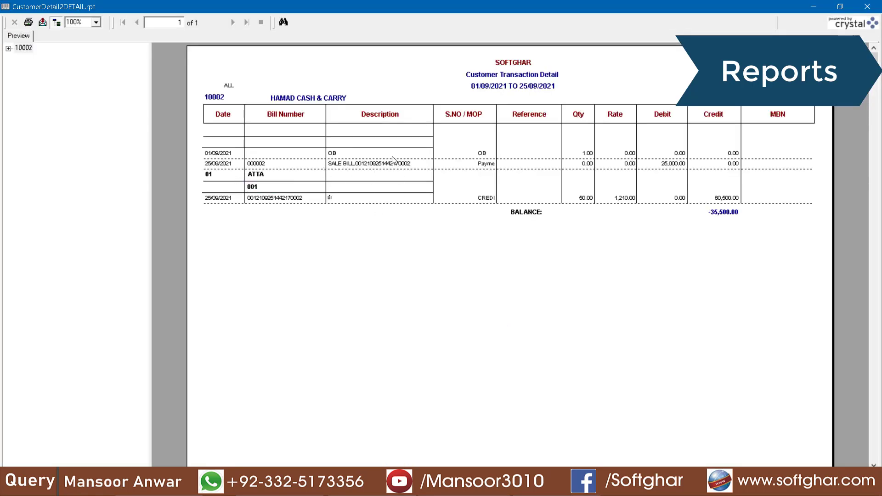
left_click(866, 7)
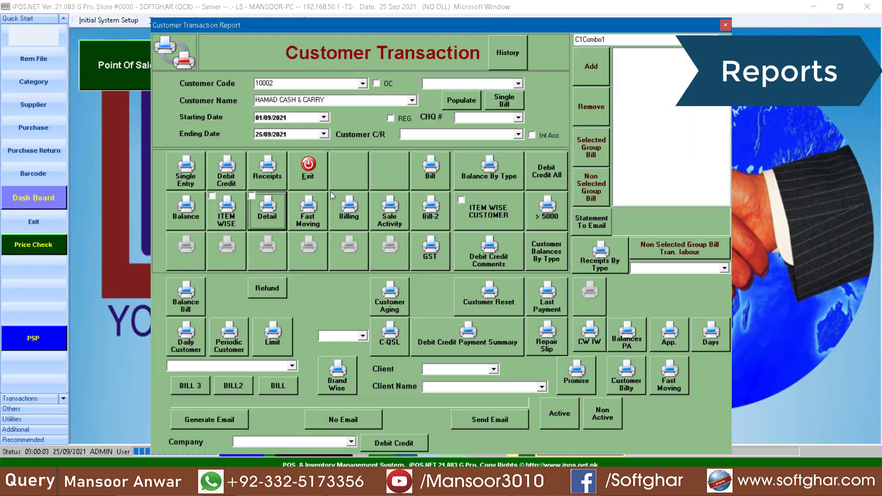
left_click(308, 171)
left_click(315, 20)
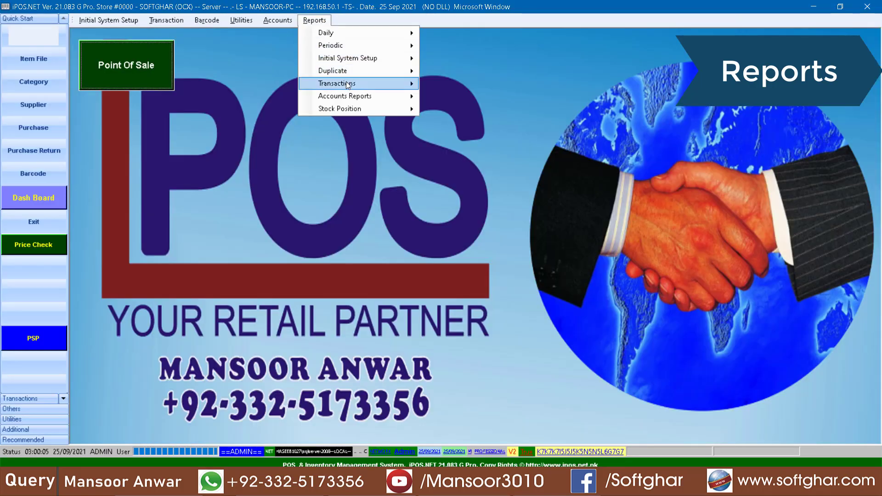
In Supplier Transaction Detail, select supplier 002 CLASSIC MILL RAWAT with start date 01/09/2021
mouse_move(346, 82)
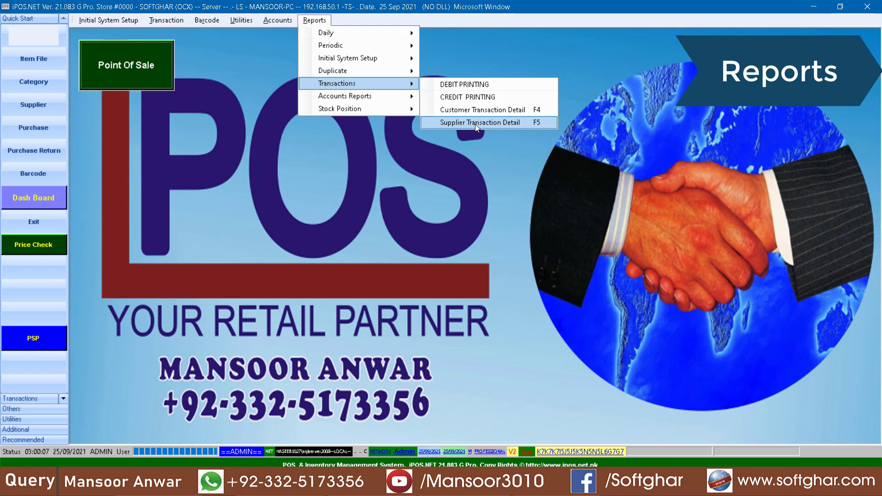
left_click(475, 123)
left_click(399, 161)
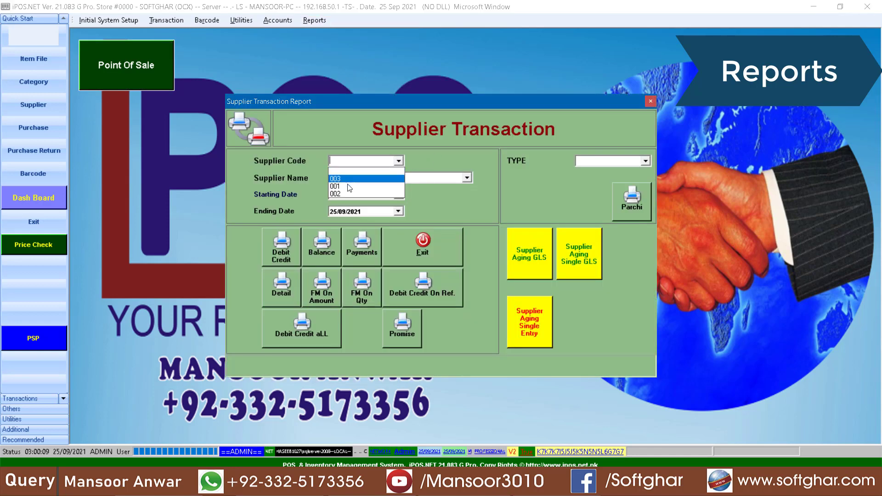
left_click(353, 171)
key("Down")
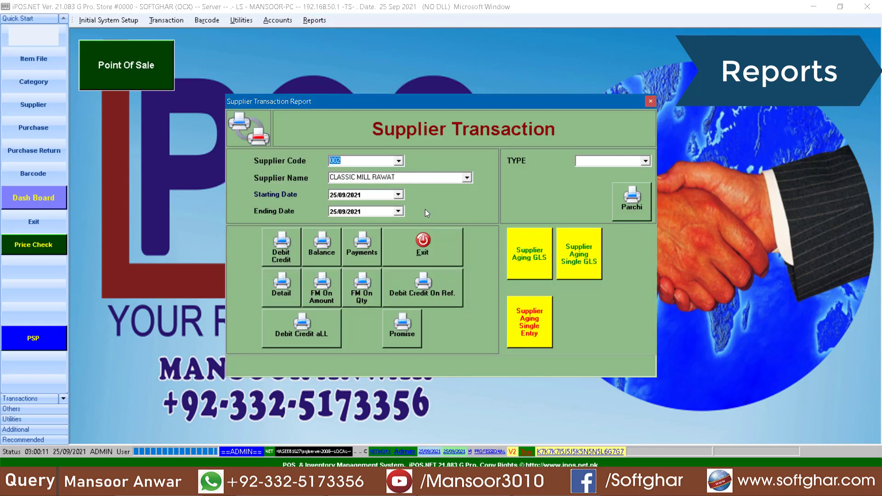
left_click(335, 195)
Preview the supplier's debit-credit report, closing at 337,500.00
left_click(274, 251)
left_click(497, 319)
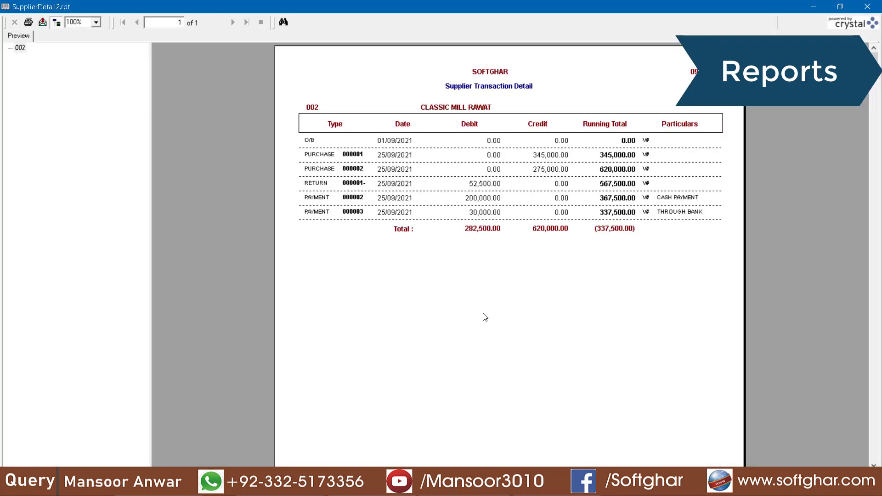
left_click(612, 229)
left_click(873, 6)
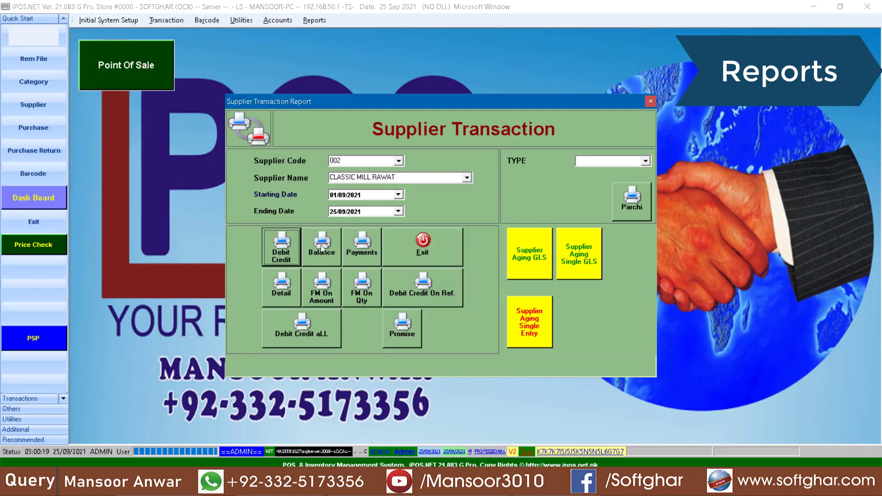
Preview the balances of all suppliers, then close the supplier form
left_click(321, 244)
left_click(497, 318)
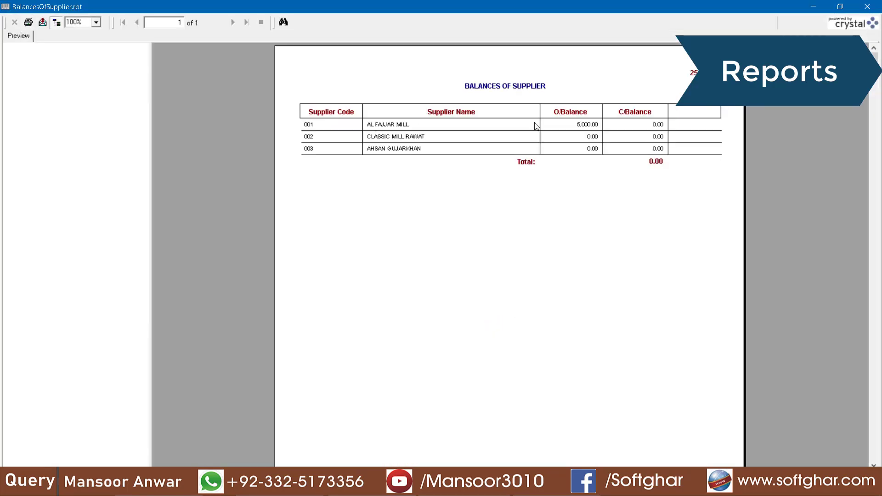
key("Escape")
left_click(442, 242)
Show the Present Stock Position report
left_click(315, 21)
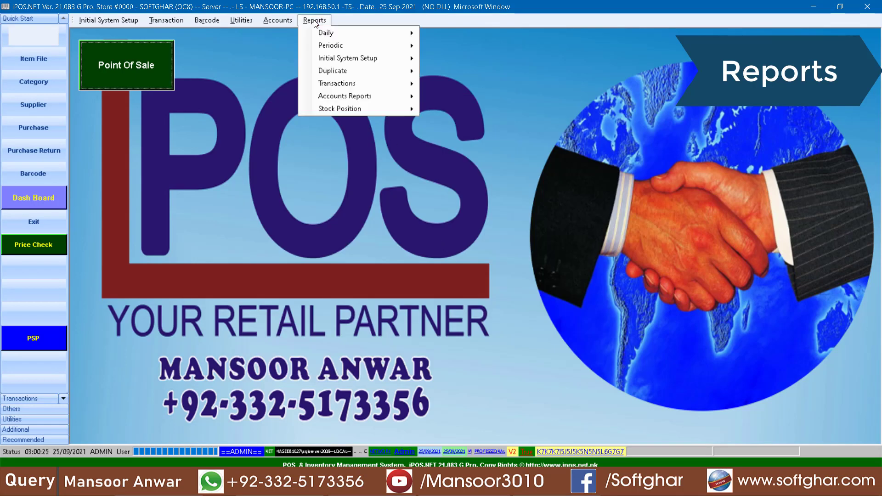
mouse_move(343, 107)
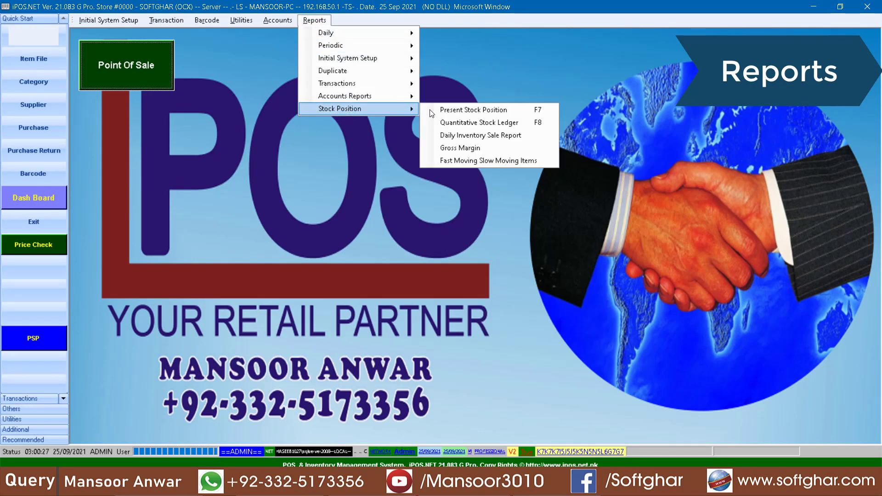
left_click(492, 110)
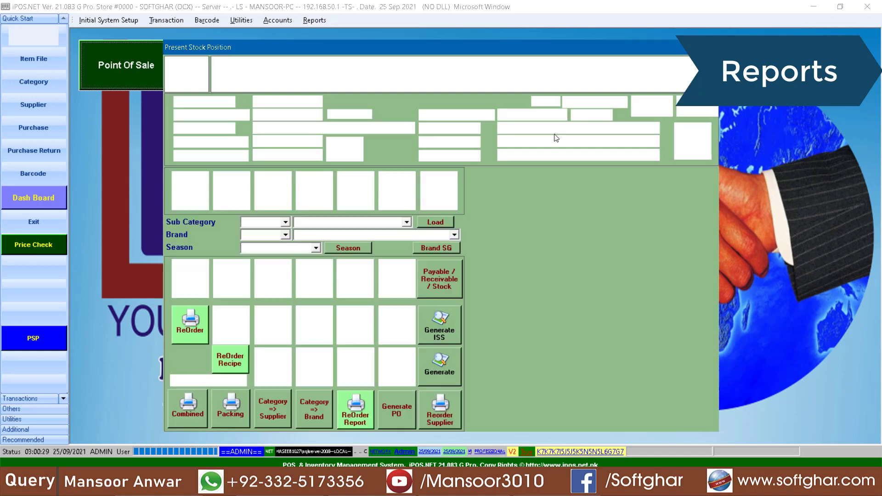
left_click(198, 191)
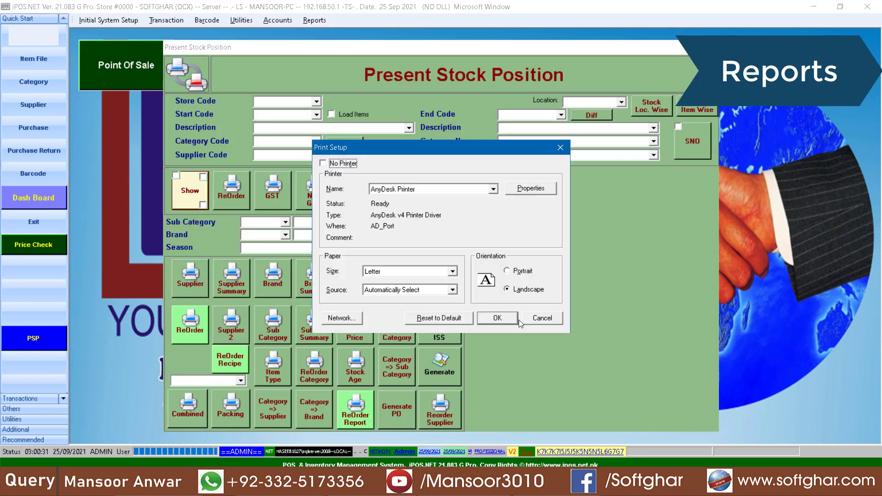
left_click(518, 320)
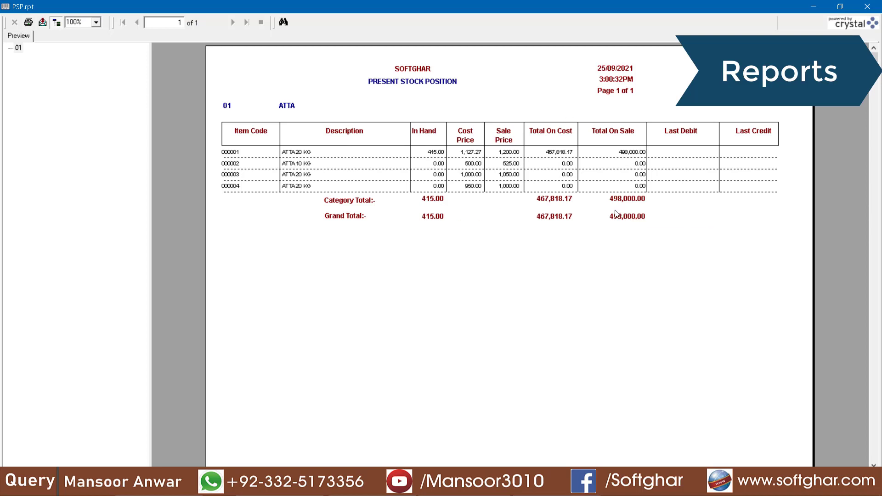
Check the totals of 467,818.17 at cost and 498,000.00 at sale, then close the report
left_click(559, 200)
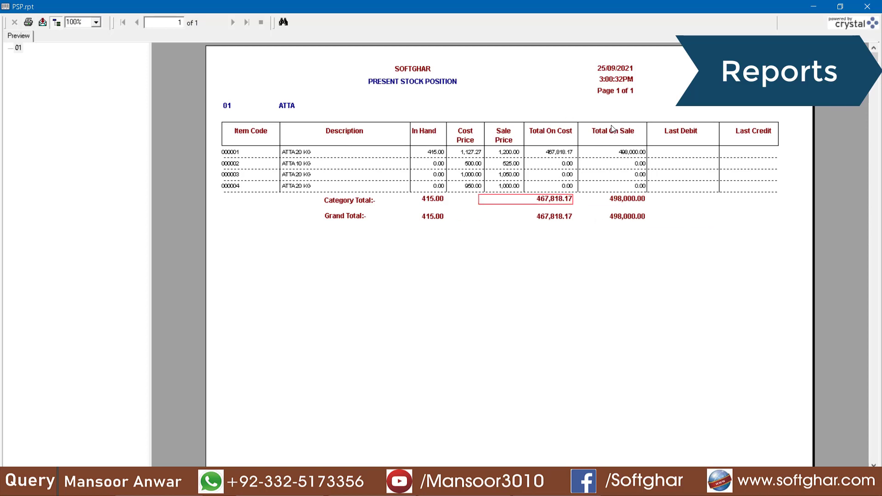
left_click(618, 202)
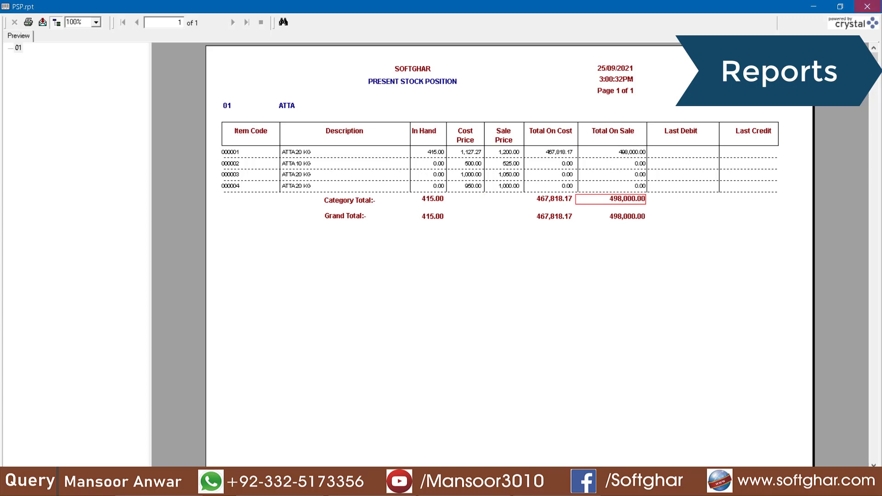
left_click(867, 6)
left_click(398, 193)
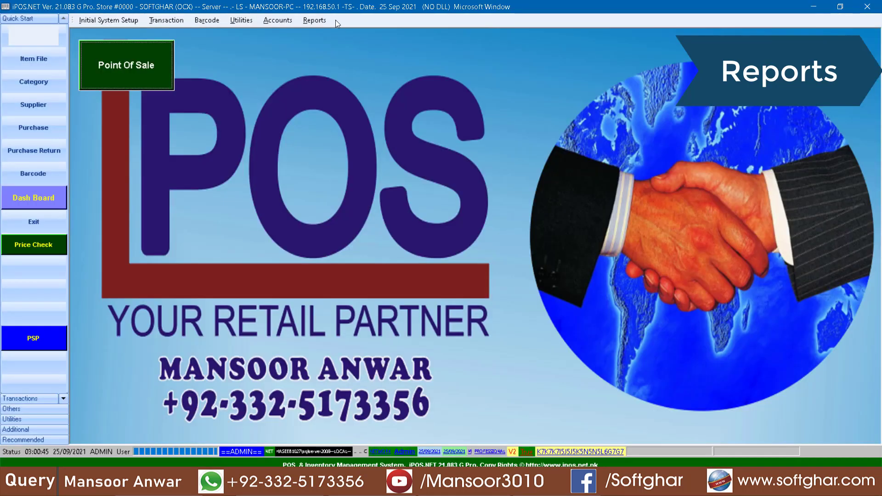
Show the Present Stock Position report once more, then close it and its form
left_click(314, 20)
mouse_move(373, 109)
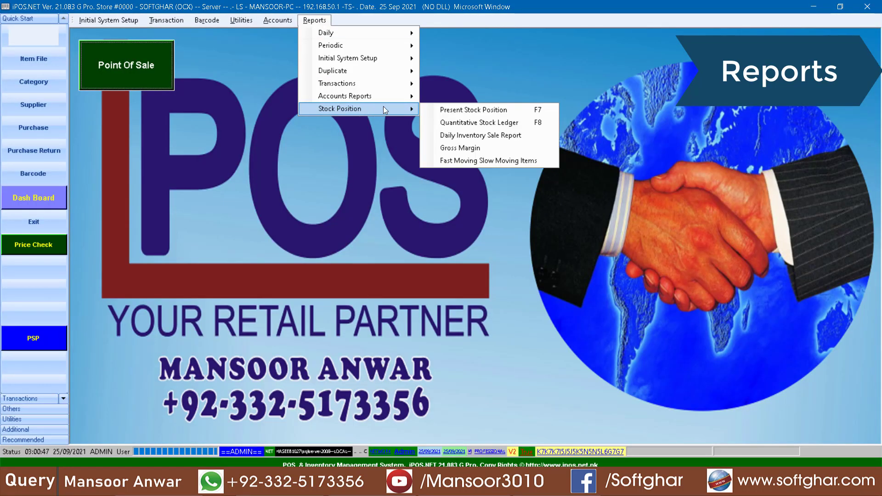
left_click(484, 114)
left_click(189, 190)
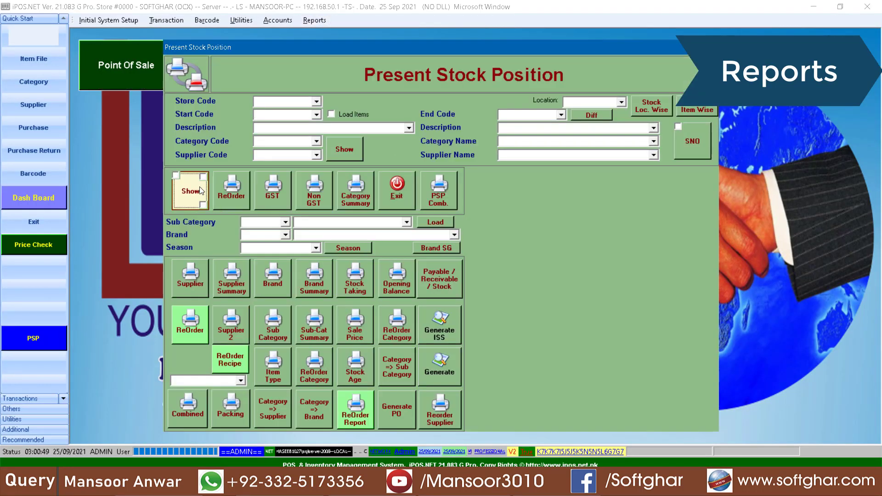
left_click(497, 318)
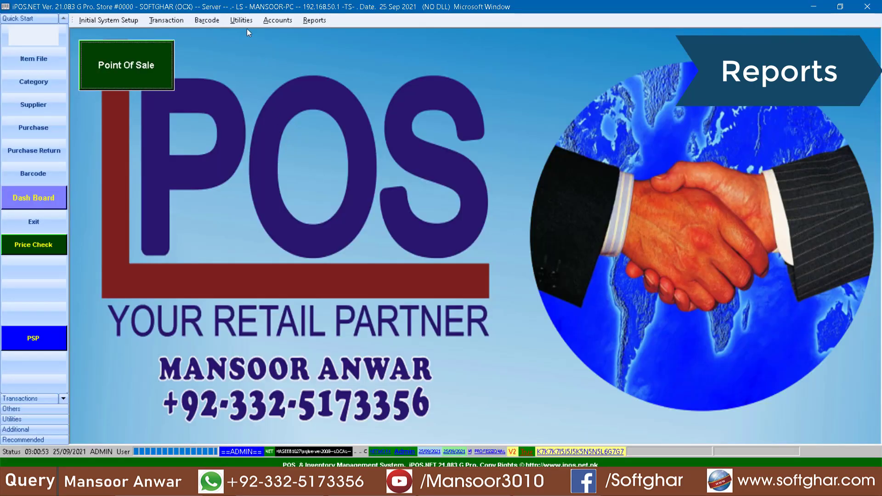
left_click(242, 21)
Run the posting process and dismiss the completion message
mouse_move(258, 70)
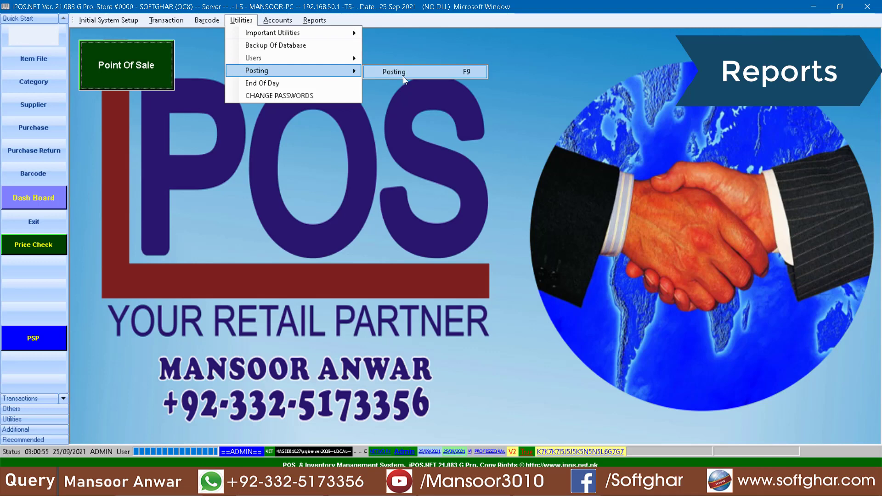
left_click(403, 76)
left_click(379, 248)
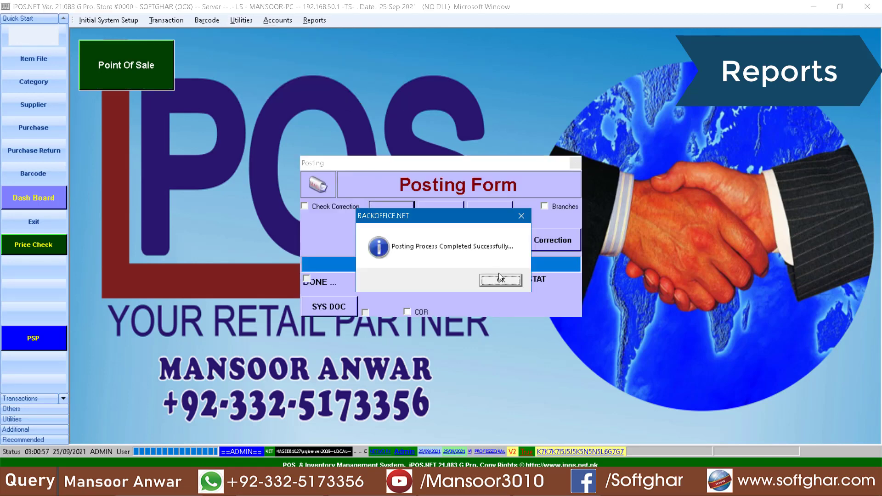
left_click(502, 283)
Preview the Present Stock Position report
left_click(316, 22)
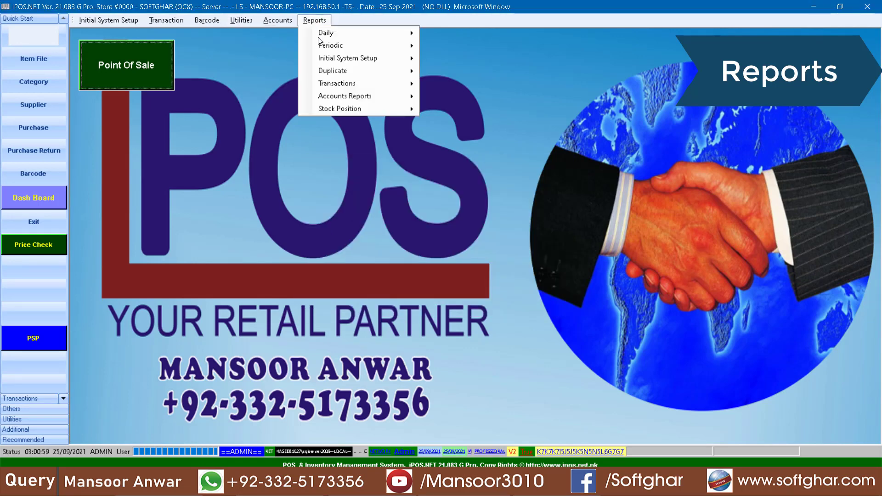
mouse_move(372, 84)
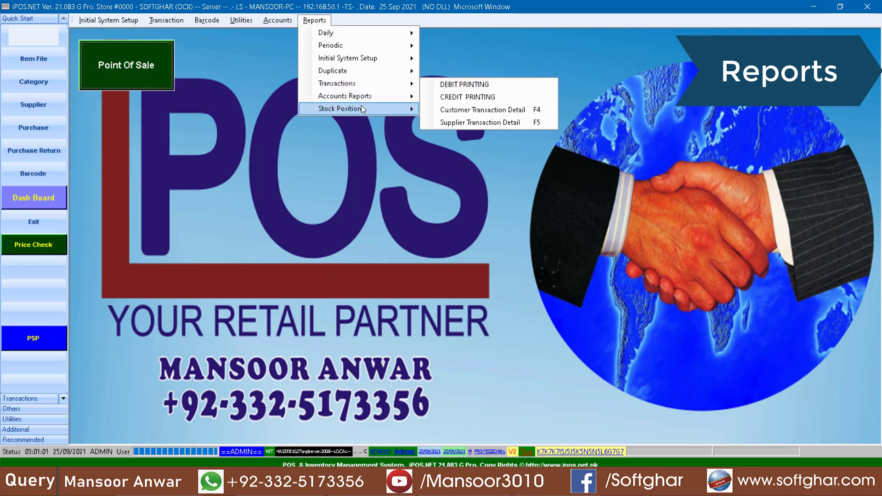
mouse_move(361, 107)
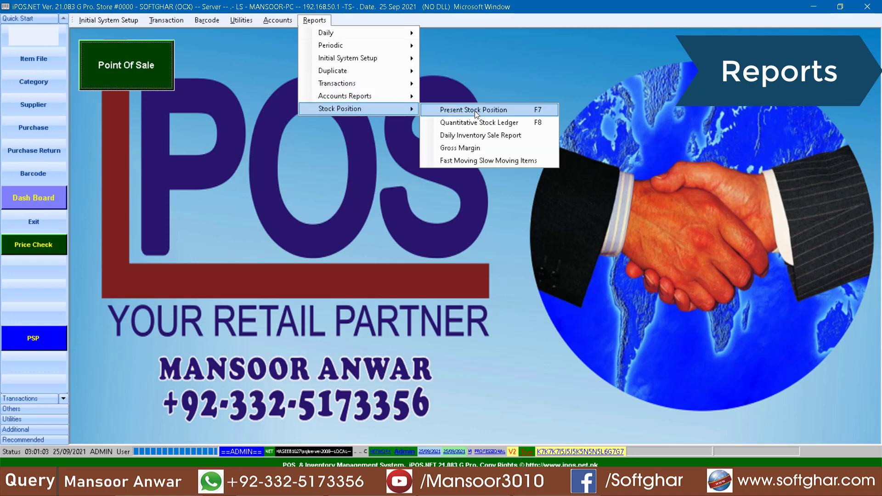
left_click(475, 111)
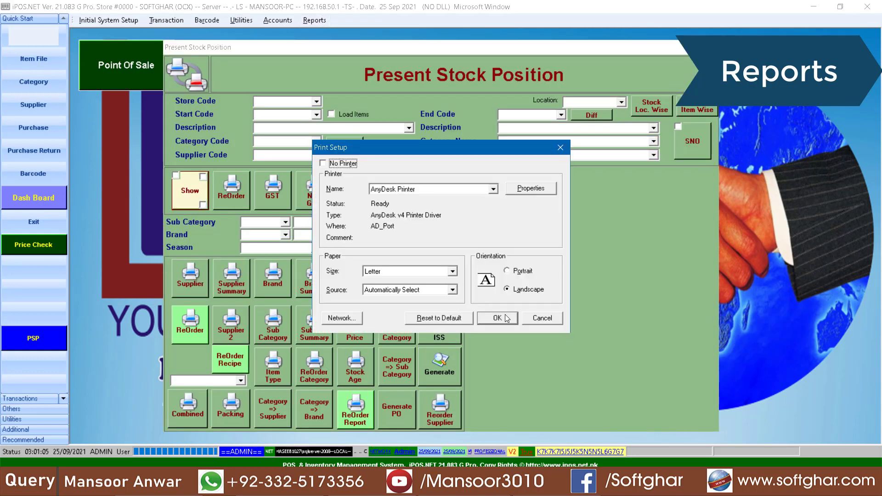
left_click(498, 317)
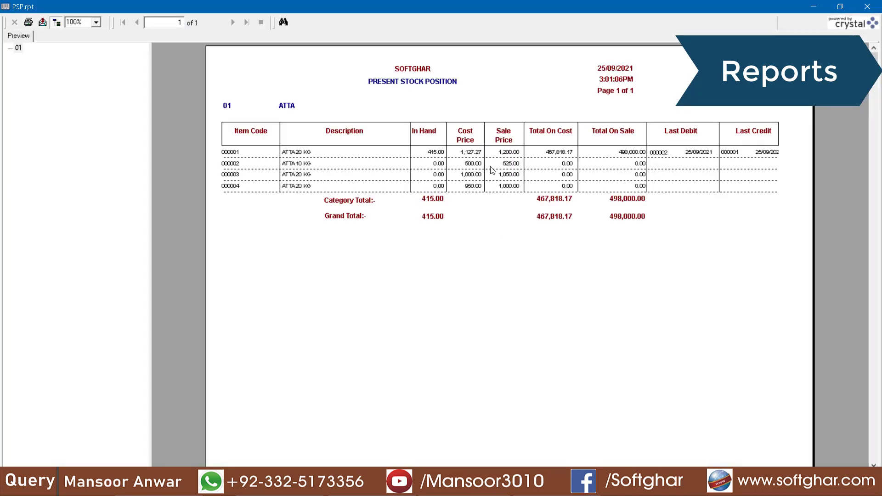
Check totals 467,818.17 cost, 498,000.00 sale and item 000001's 415.00 in hand, then close the preview
left_click(551, 200)
left_click(623, 201)
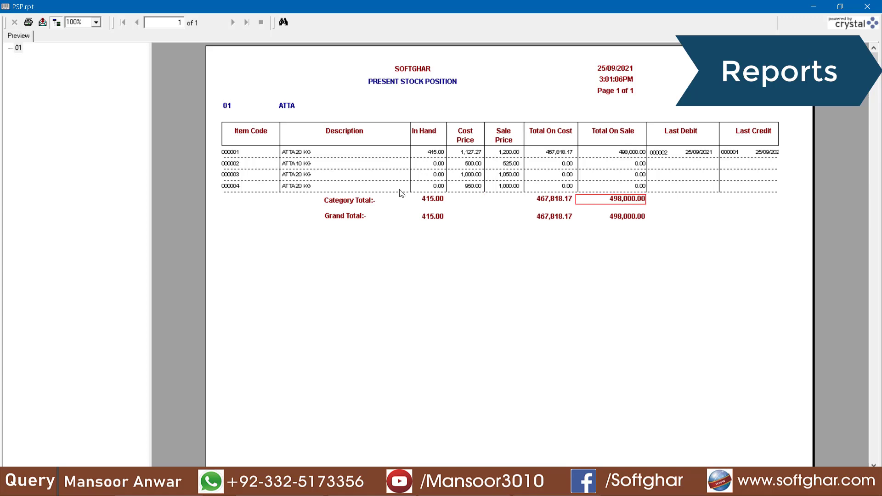
left_click(435, 152)
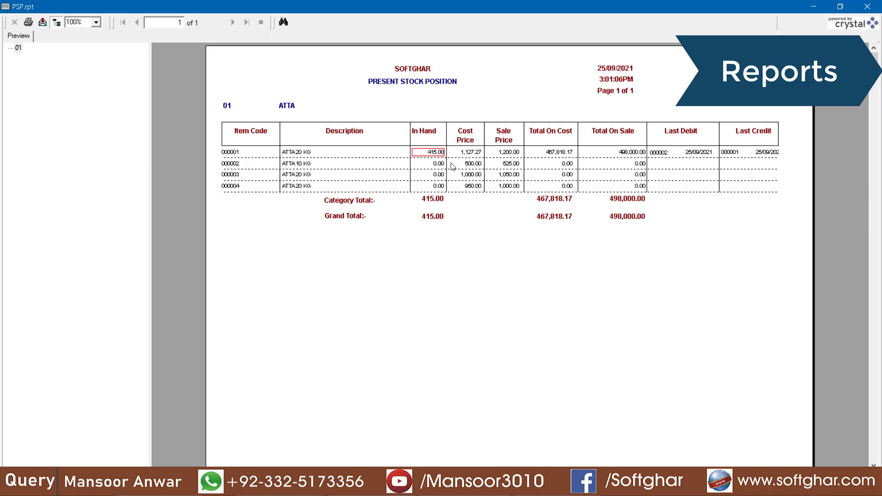
left_click(875, 4)
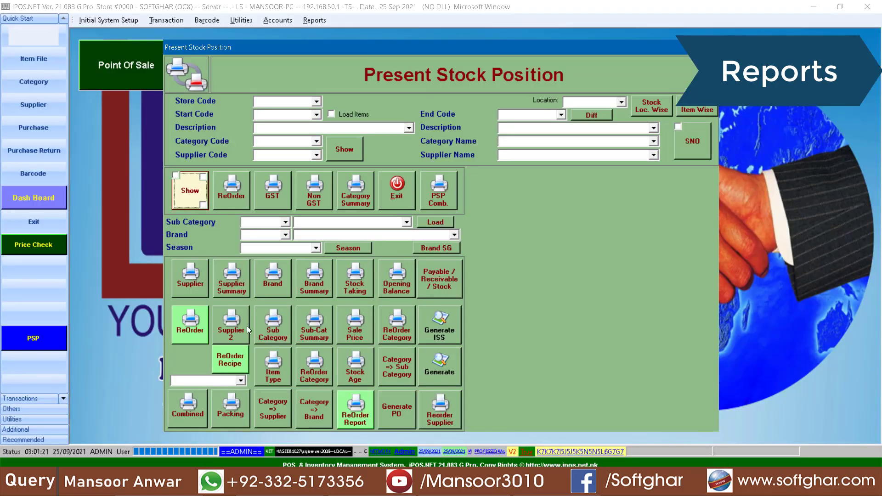
Preview the brand-wise stock report grouped under MURGH, AL FAJJAR and ASLI, then close it and the form
left_click(271, 283)
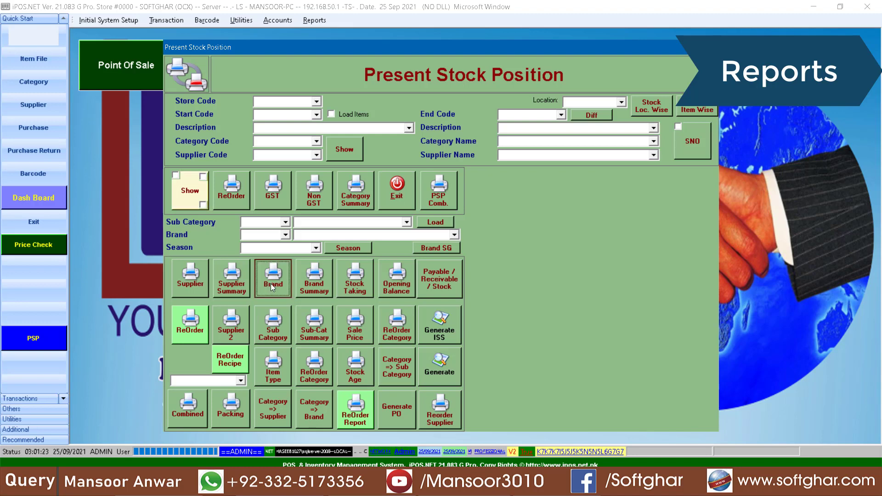
left_click(497, 318)
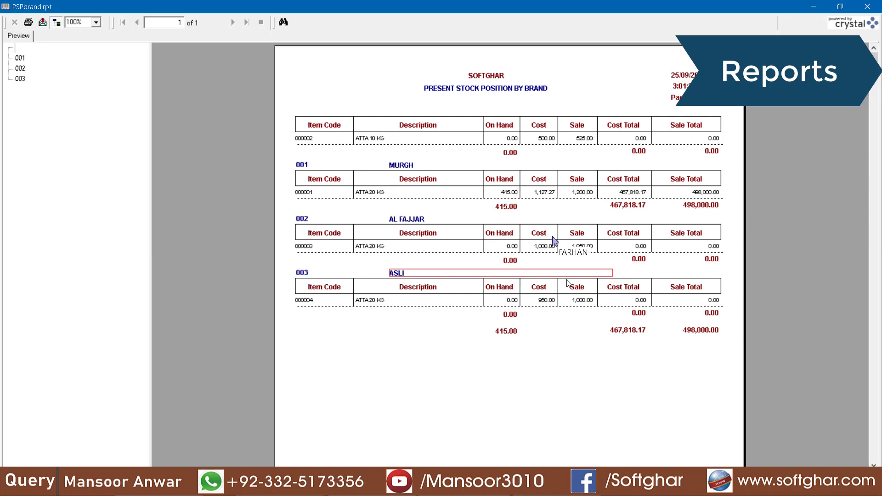
left_click(550, 193)
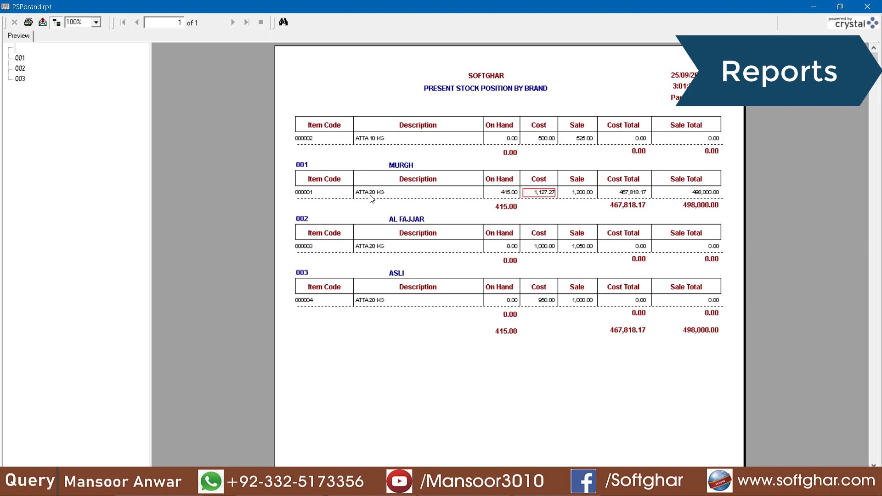
key("alt+F4")
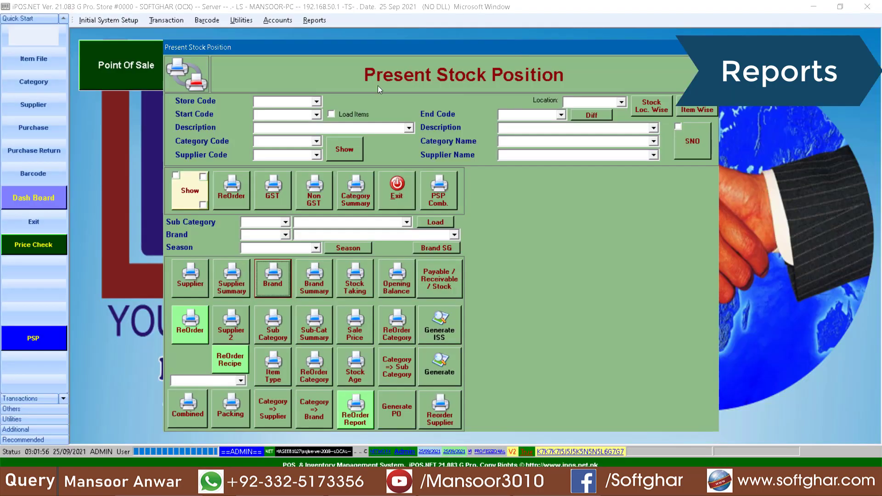
left_click(400, 194)
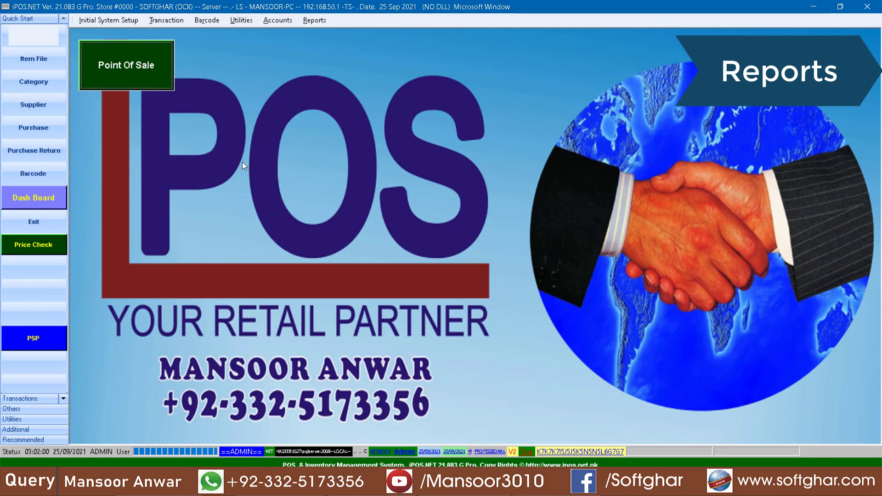
Log in to point of sale and add ATTA 10 KG with quantity 0.5 at price 600
left_click(142, 73)
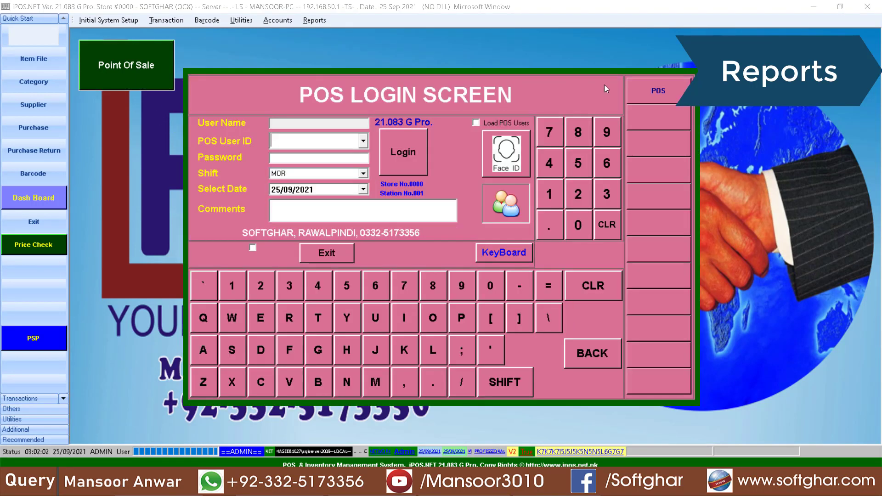
key("Return")
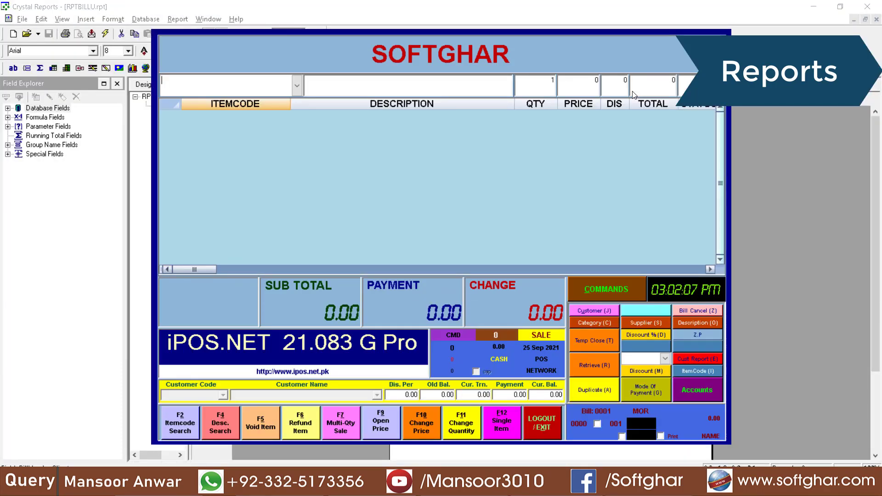
type("ATTA 10 KG")
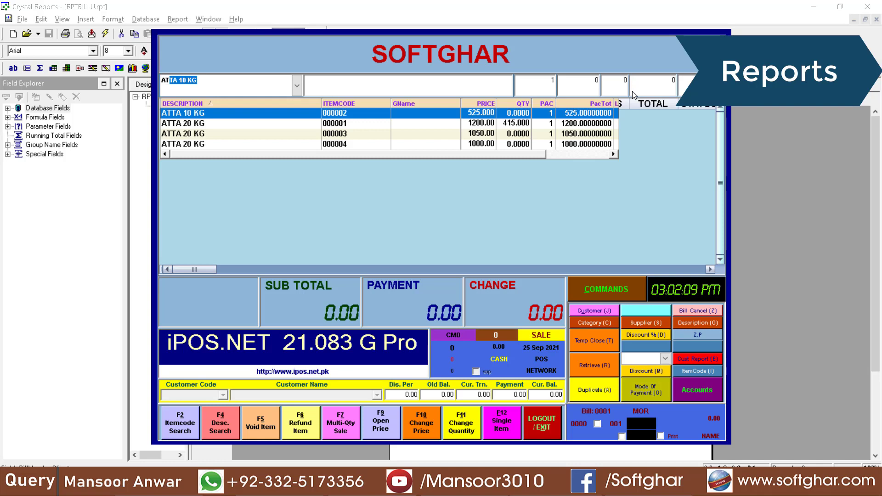
key("Return")
type("0.5")
key("Return")
type("600")
key("Return")
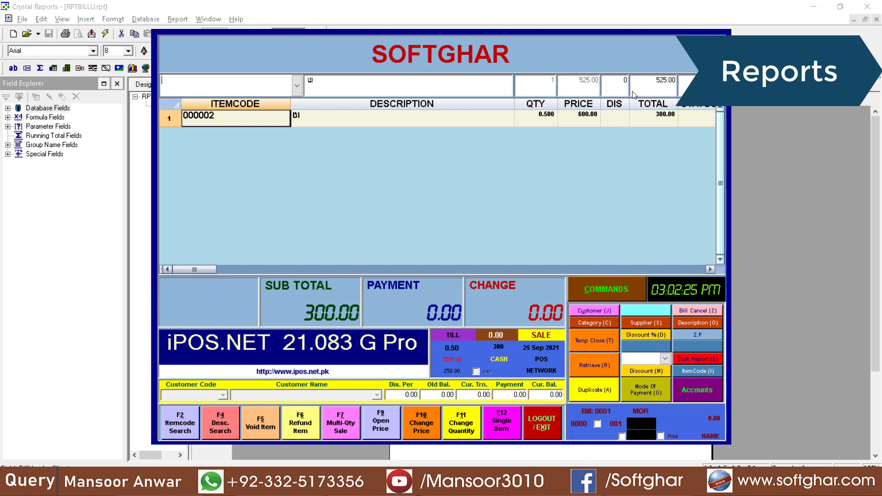
Cancel the bill with the cancellation password and log out of point of sale
key("alt+z")
type("**")
key("Return")
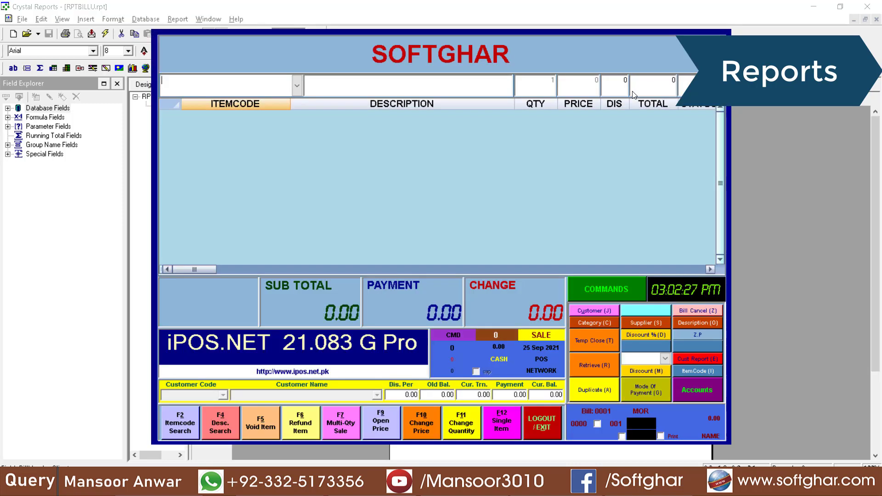
left_click(541, 423)
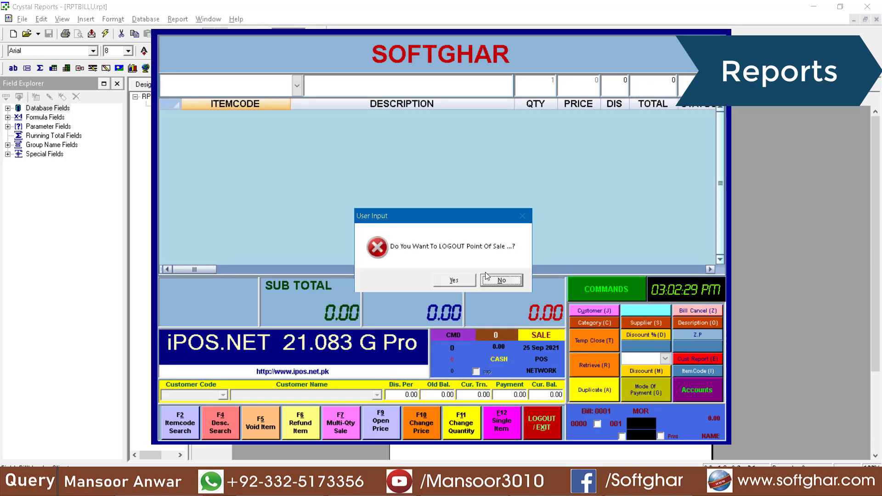
left_click(451, 280)
left_click(322, 20)
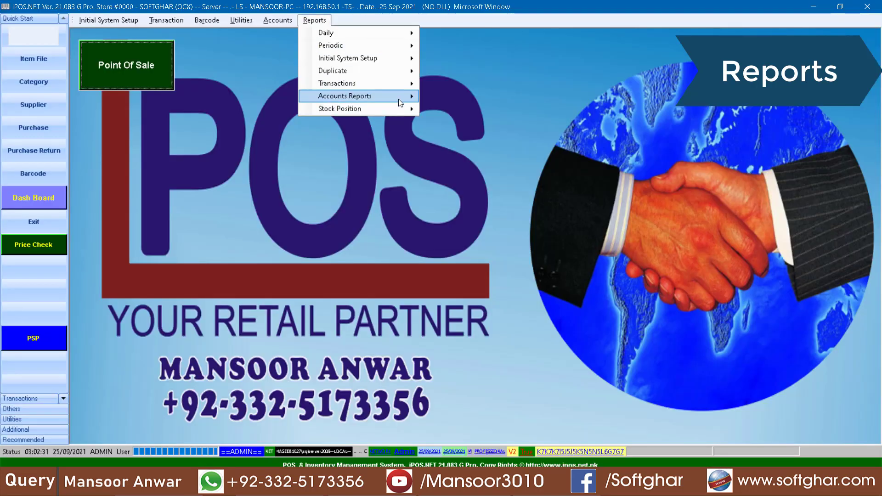
Preview the Gross Margin income statement for 25/09/2021
mouse_move(402, 109)
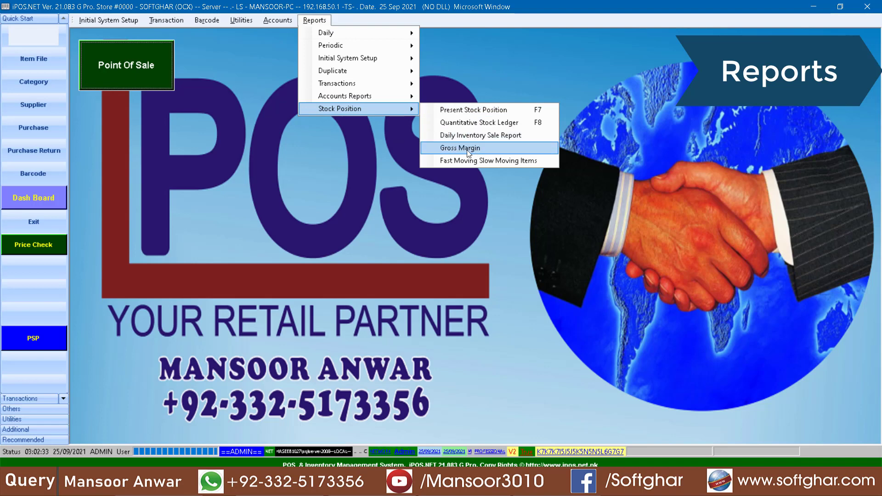
left_click(467, 150)
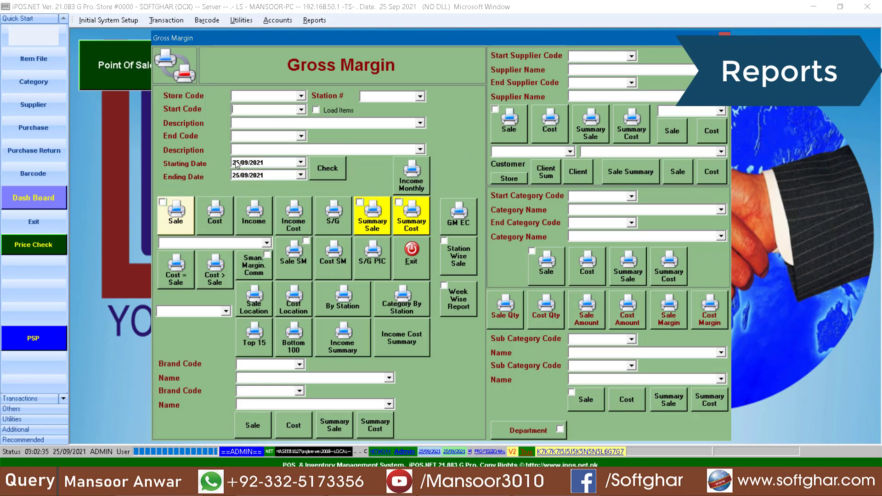
left_click(263, 216)
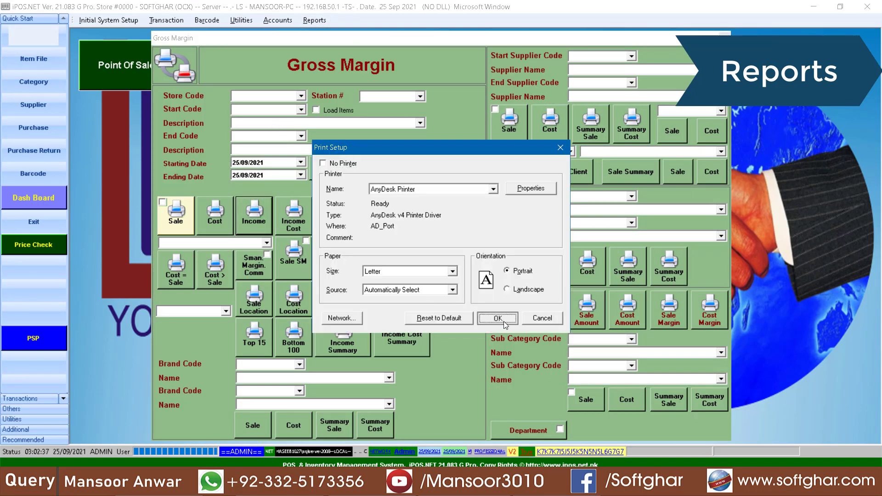
left_click(501, 321)
Review sale 102,100.00, cost 95,817.95, margin 6,282.05, -800.00 fuel and 5.37% profit, then close
left_click(577, 136)
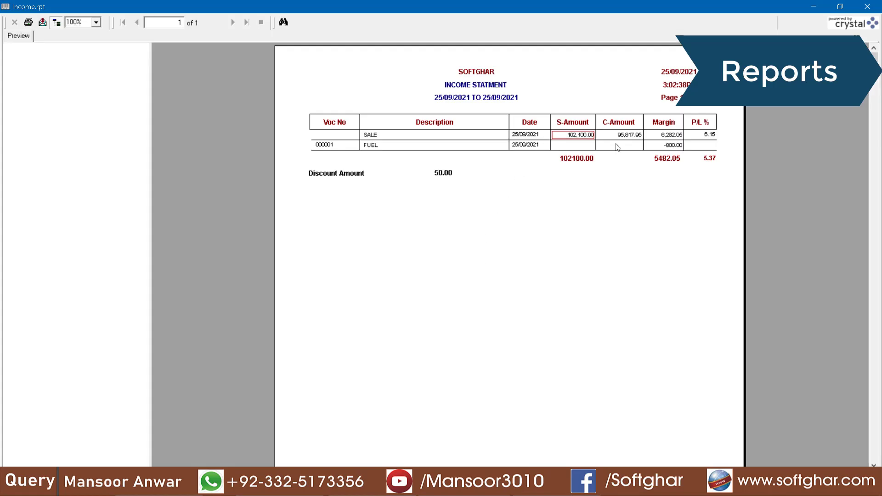
left_click(625, 138)
left_click(678, 136)
left_click(709, 136)
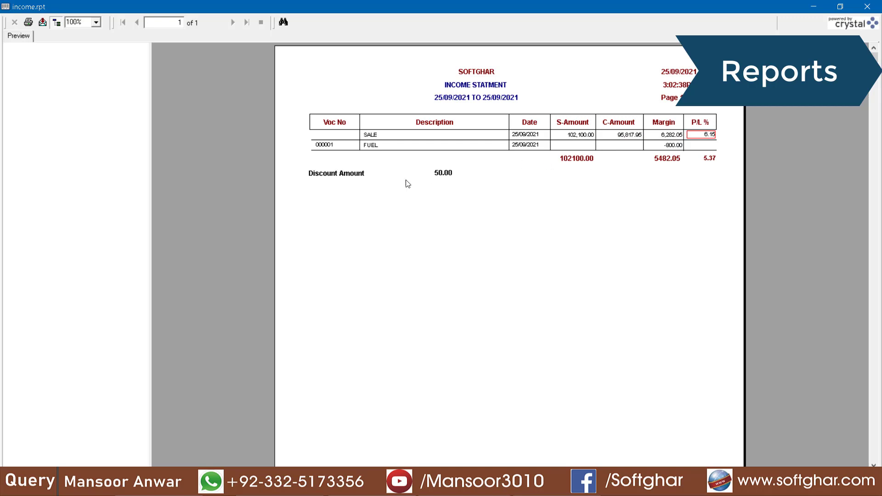
left_click(372, 146)
left_click(673, 146)
left_click(707, 159)
left_click(868, 7)
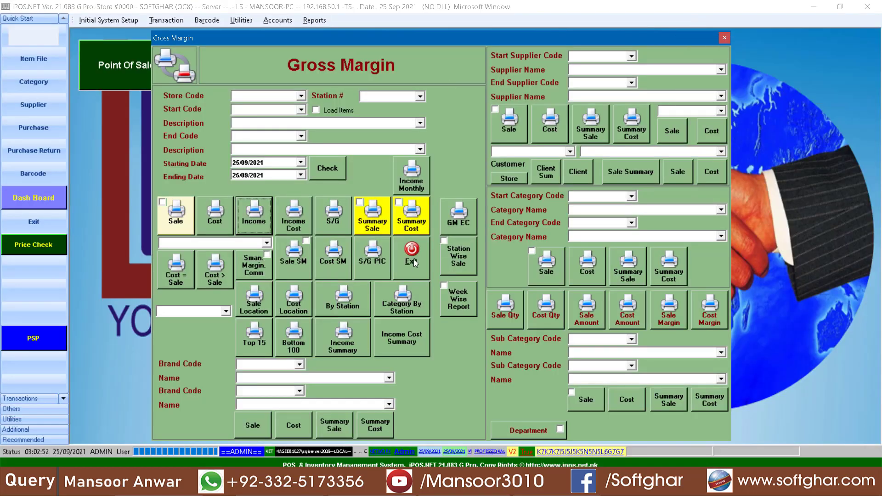
left_click(412, 257)
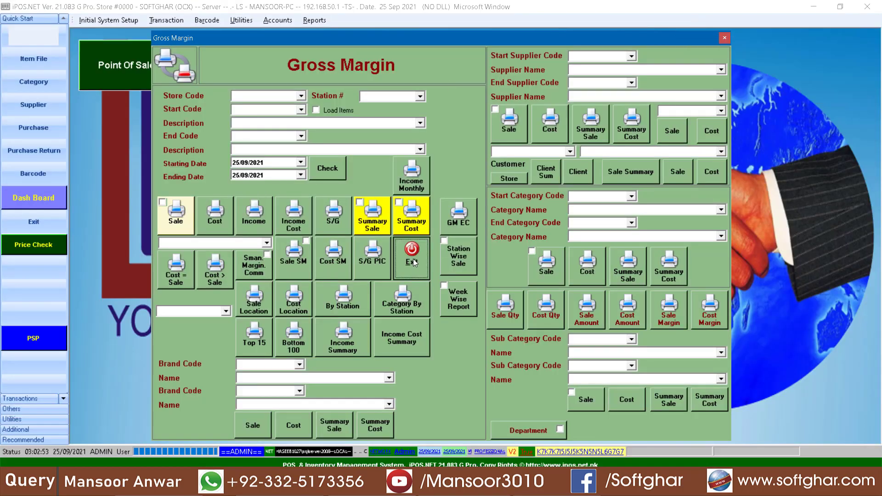